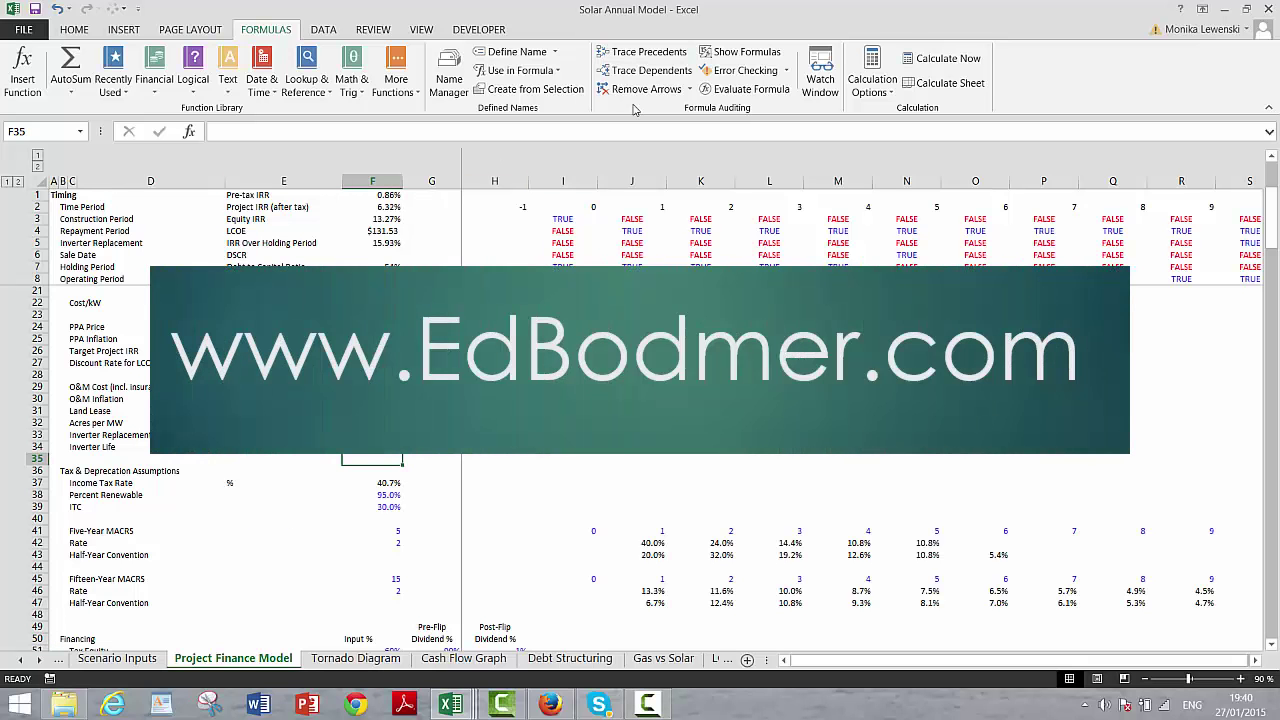
# Expand the collapsed Assumptions rows 9–20 and go to the Scenario Inputs sheet
pyautogui.click(72, 327)
pyautogui.press('Left')
pyautogui.press('Left')
pyautogui.press('Left')
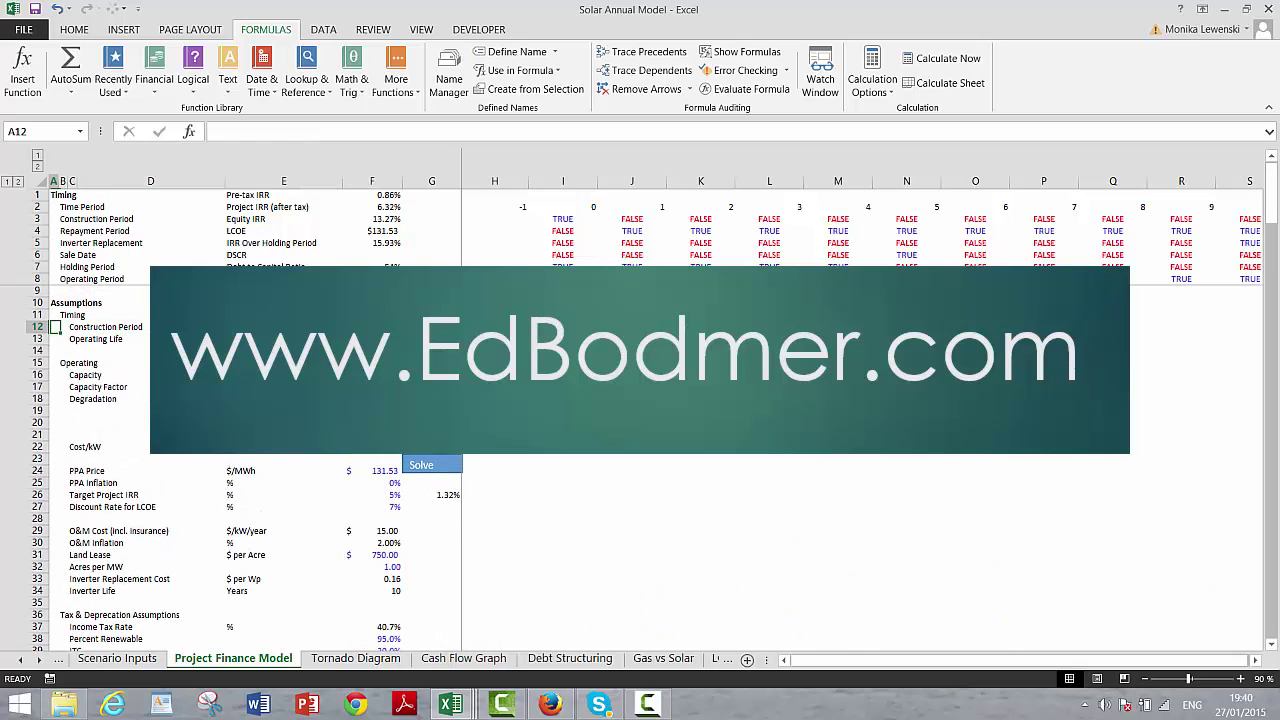
pyautogui.press('Up')
pyautogui.press('Up')
pyautogui.press('Up')
pyautogui.press('Up')
pyautogui.press('Up')
pyautogui.press('Up')
pyautogui.hotkey('ctrl', 'pageup')
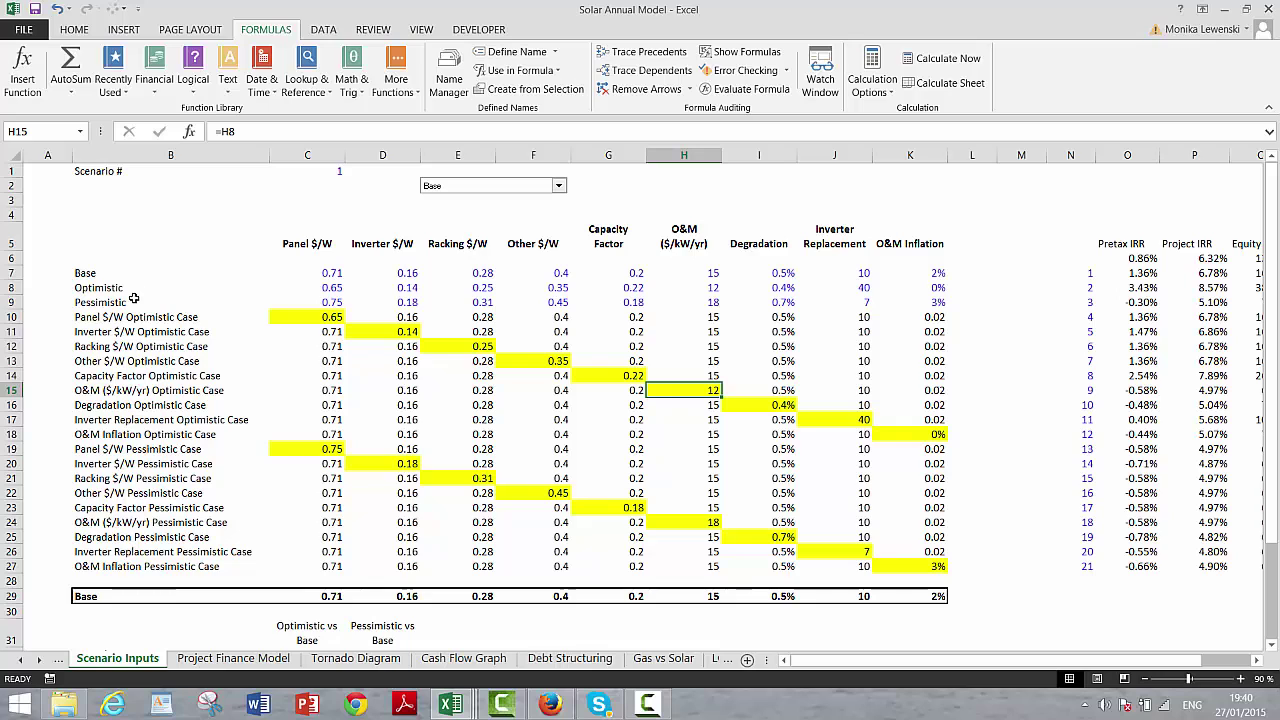
# Review the Panel $/W, Other $/W, Capacity Factor and Degradation scenario inputs, then return to Project Finance Model
pyautogui.click(305, 242)
pyautogui.press('Right')
pyautogui.press('Right')
pyautogui.press('Left')
pyautogui.press('Left')
pyautogui.press('Right')
pyautogui.press('Right')
pyautogui.press('Right')
pyautogui.press('Left')
pyautogui.press('Left')
pyautogui.press('Right')
pyautogui.press('Right')
pyautogui.press('Right')
pyautogui.press('Down')
pyautogui.press('Down')
pyautogui.press('Down')
pyautogui.press('Down')
pyautogui.press('Down')
pyautogui.press('Down')
pyautogui.press('Down')
pyautogui.press('Down')
pyautogui.press('Down')
pyautogui.press('Down')
pyautogui.press('Down')
pyautogui.press('Down')
pyautogui.press('Down')
pyautogui.press('Down')
pyautogui.press('Down')
pyautogui.press('Down')
pyautogui.press('Down')
pyautogui.press('Down')
pyautogui.press('Down')
pyautogui.press('Down')
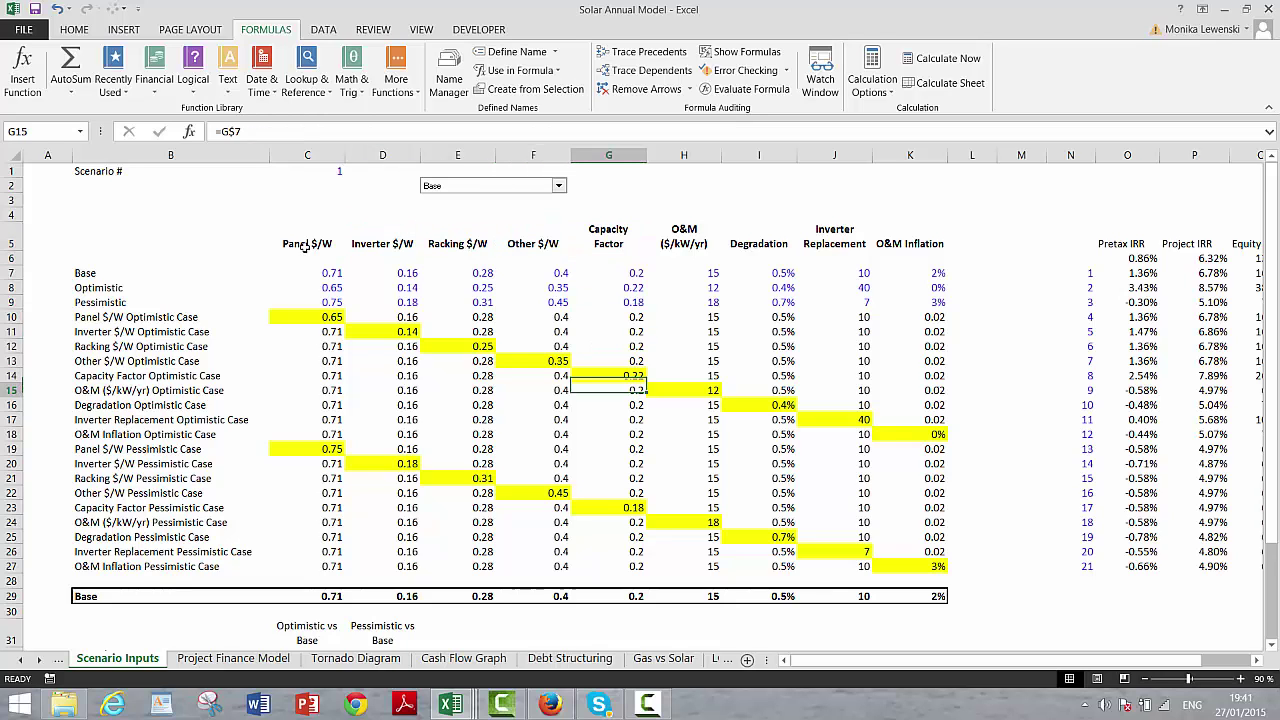
pyautogui.press('Right')
pyautogui.press('Right')
pyautogui.press('Right')
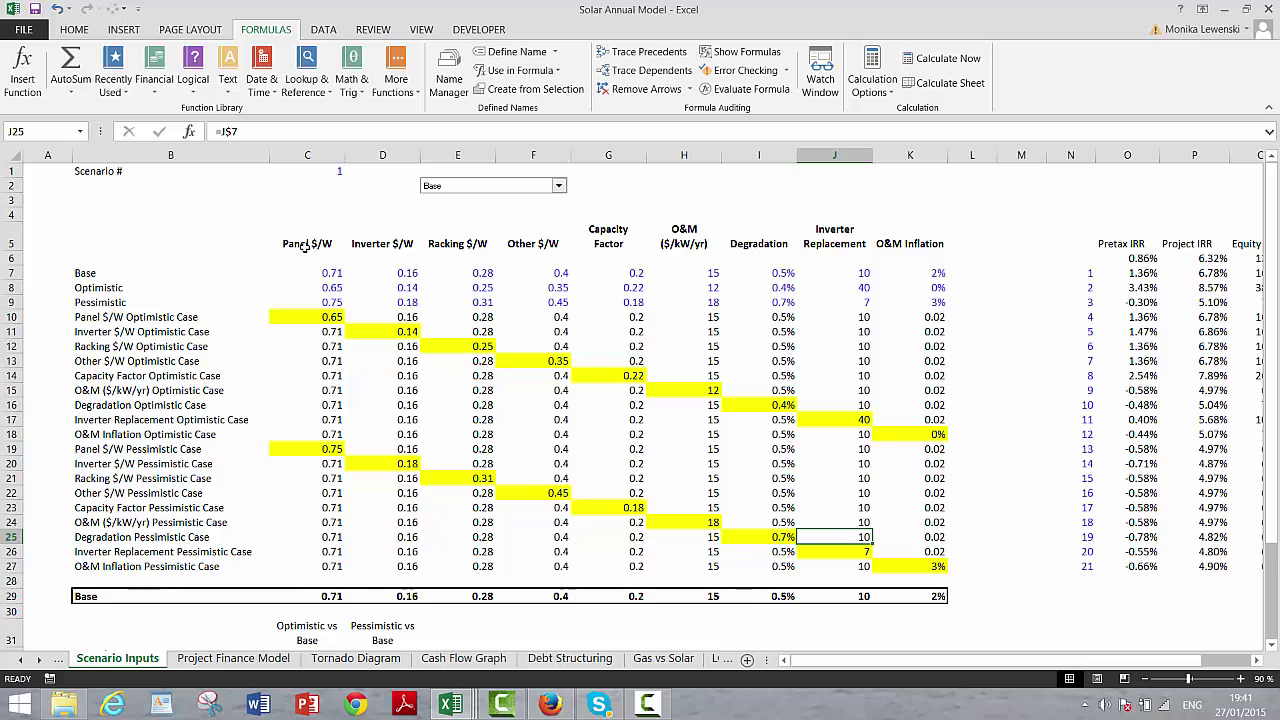
pyautogui.hotkey('ctrl', 'pagedown')
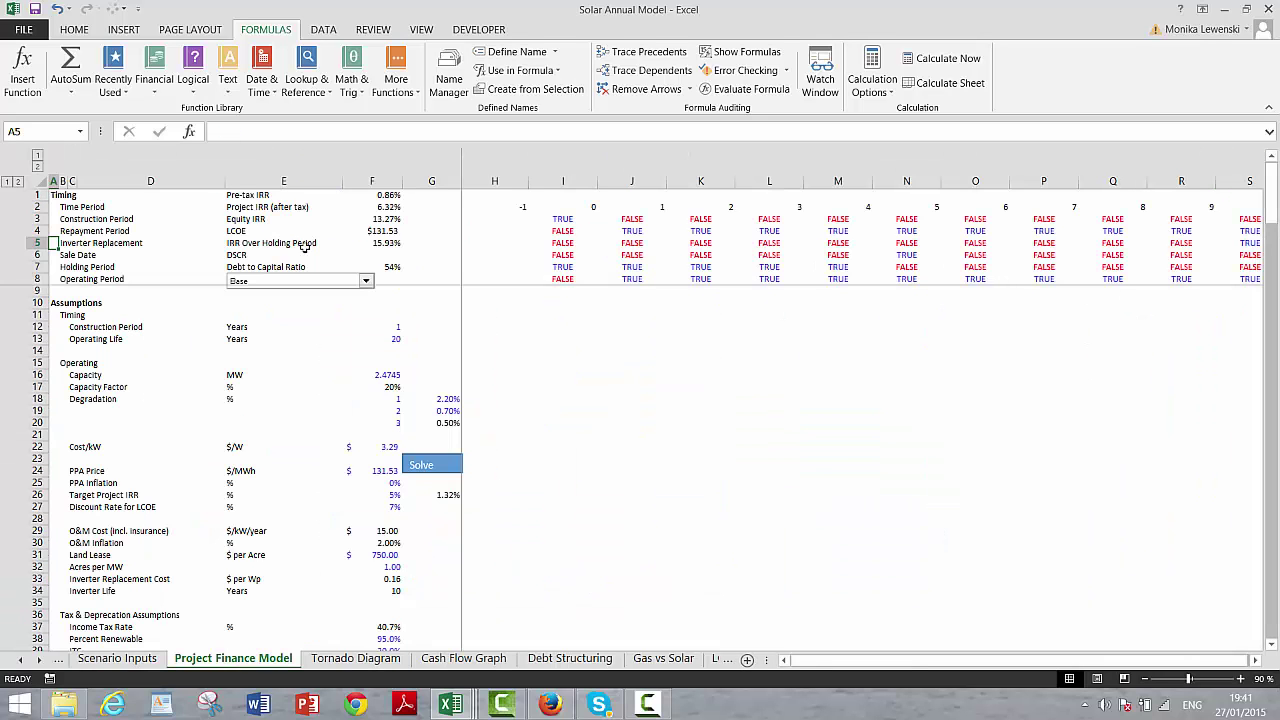
# Solve the PPA price for the 5% target IRR, dropping it from 131.53 to 117.06
pyautogui.press('Down')
pyautogui.press('Down')
pyautogui.press('Down')
pyautogui.press('Down')
pyautogui.press('Down')
pyautogui.press('Down')
pyautogui.press('Down')
pyautogui.press('Down')
pyautogui.press('Down')
pyautogui.press('Down')
pyautogui.press('Down')
pyautogui.press('Down')
pyautogui.press('Down')
pyautogui.press('Down')
pyautogui.press('Down')
pyautogui.press('Down')
pyautogui.press('Right')
pyautogui.press('Right')
pyautogui.press('Right')
pyautogui.press('Right')
pyautogui.press('Right')
pyautogui.press('Right')
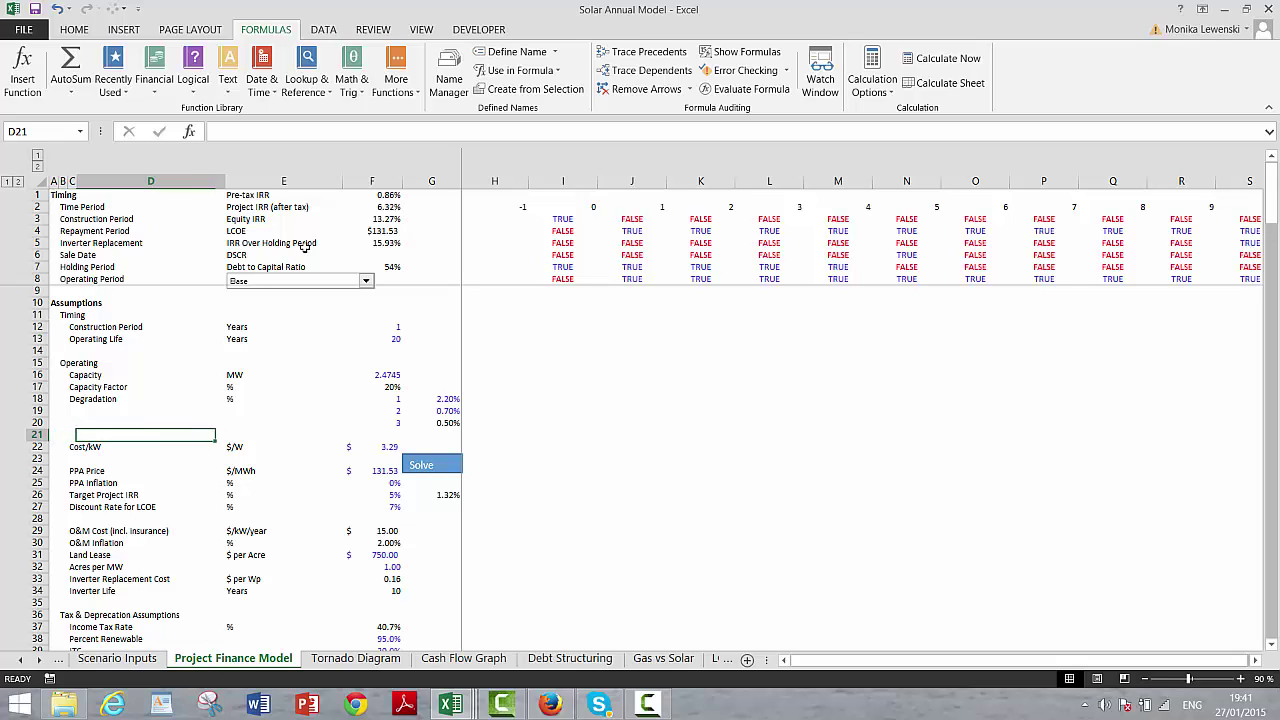
pyautogui.press('Up')
pyautogui.press('Up')
pyautogui.press('Up')
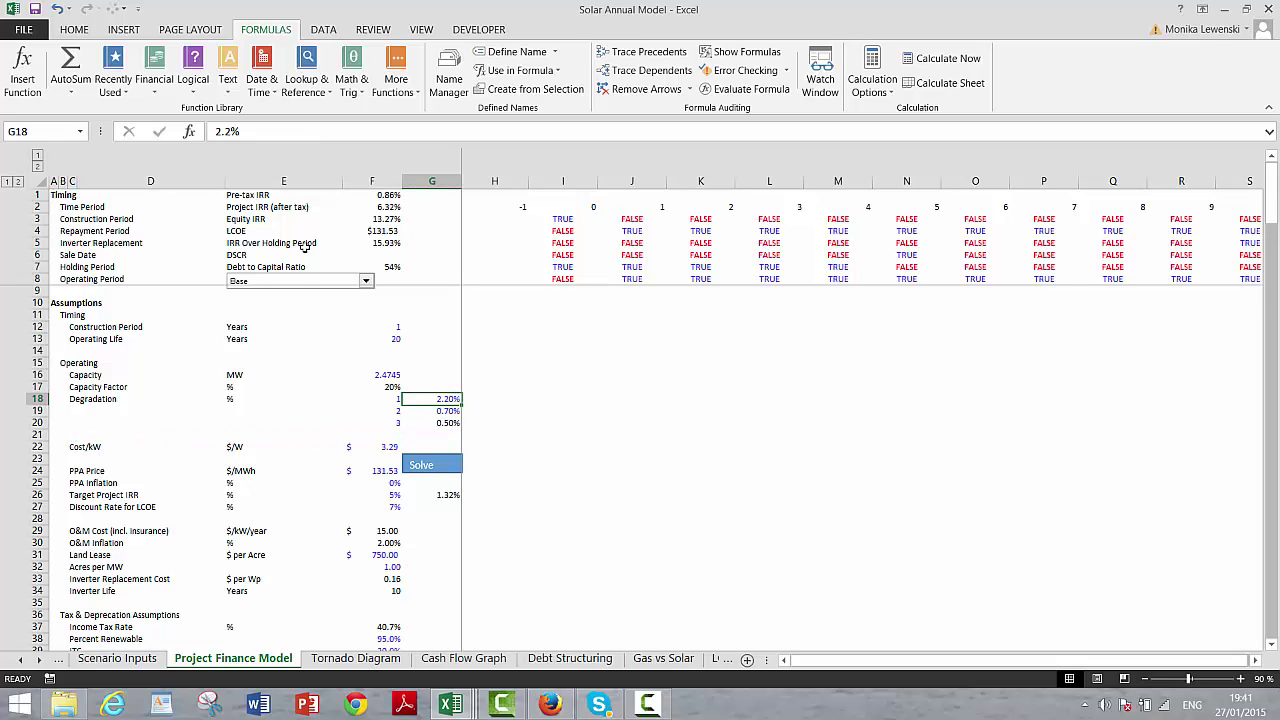
pyautogui.click(427, 467)
pyautogui.click(372, 470)
# Review the operating cost, ITC and MACRS inputs, ending on the 2.00% O&M Inflation
pyautogui.press('Down')
pyautogui.press('Down')
pyautogui.press('Down')
pyautogui.press('Down')
pyautogui.press('Down')
pyautogui.press('Down')
pyautogui.press('Down')
pyautogui.press('Down')
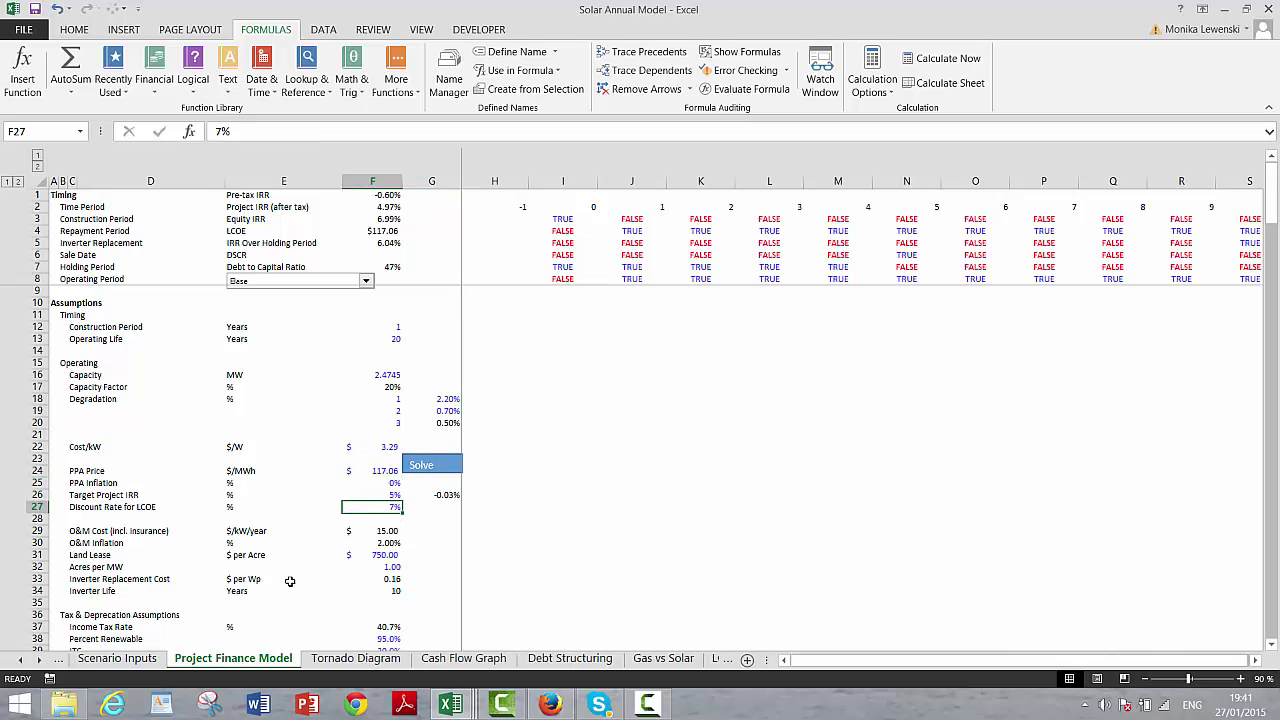
pyautogui.press('Down')
pyautogui.press('Down')
pyautogui.press('Down')
pyautogui.press('Down')
pyautogui.press('Down')
pyautogui.press('Down')
pyautogui.press('Down')
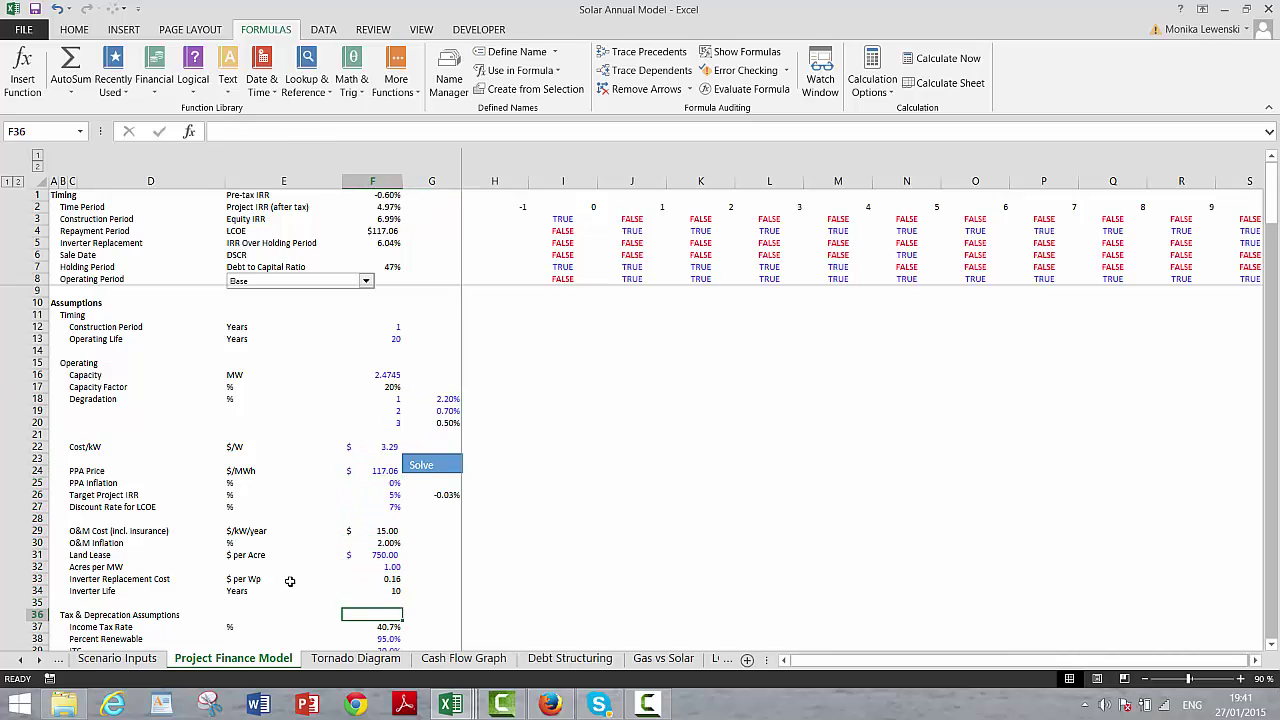
pyautogui.press('Down')
pyautogui.press('Down')
pyautogui.press('Down')
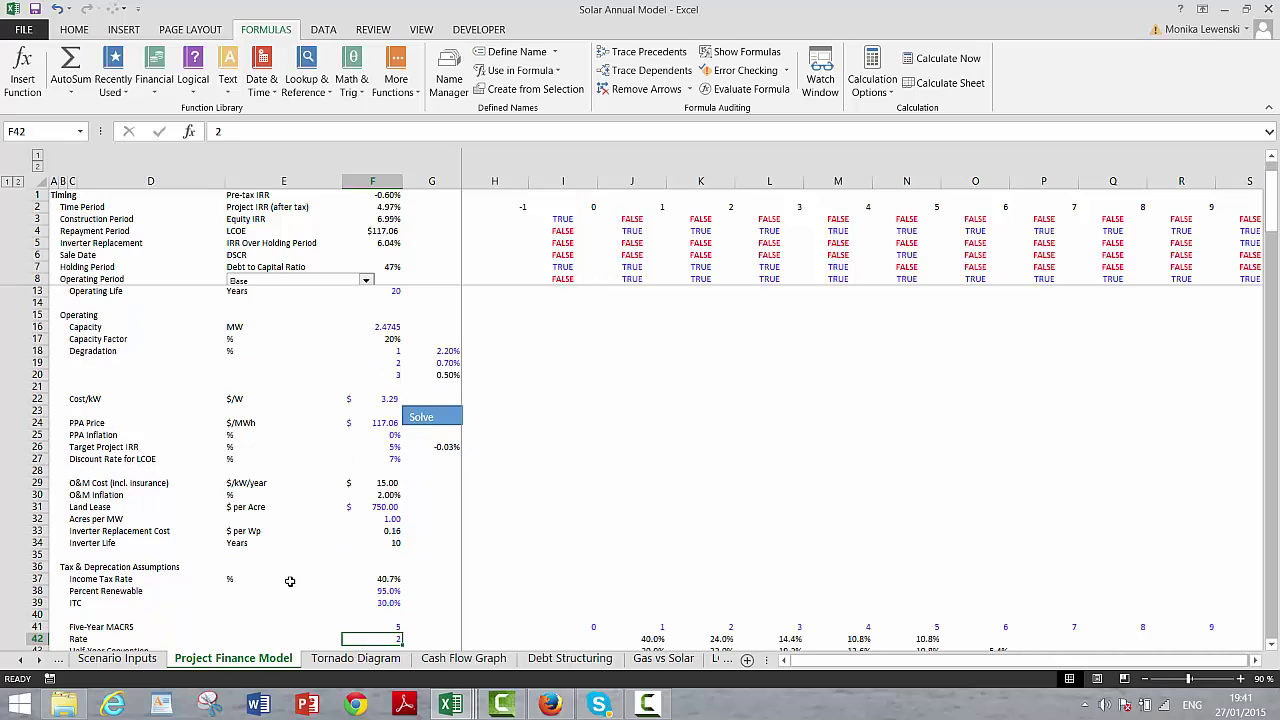
pyautogui.press('Up')
pyautogui.press('Up')
pyautogui.press('Up')
pyautogui.press('Up')
pyautogui.press('Up')
pyautogui.press('Up')
pyautogui.press('Up')
pyautogui.press('Up')
pyautogui.press('Up')
pyautogui.press('Up')
pyautogui.press('Up')
pyautogui.press('Up')
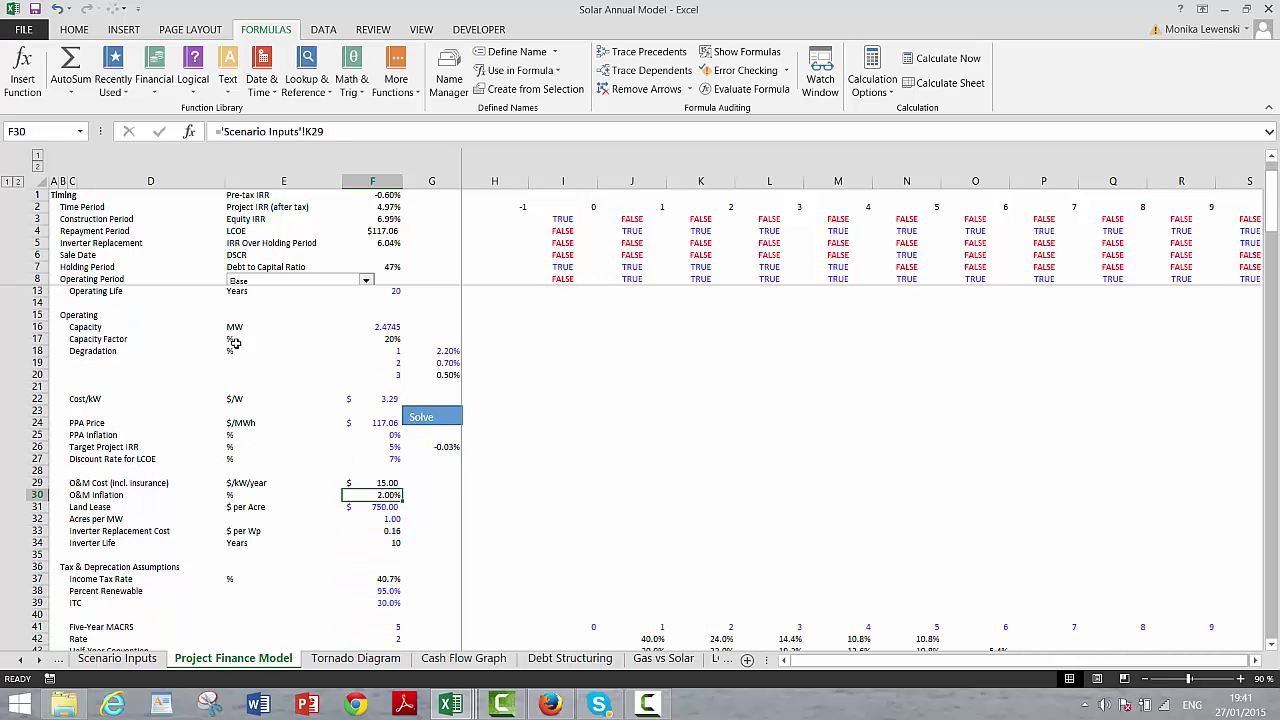
# Re-solve the PPA price under the Optimistic and then the Pessimistic scenarios
pyautogui.click(367, 281)
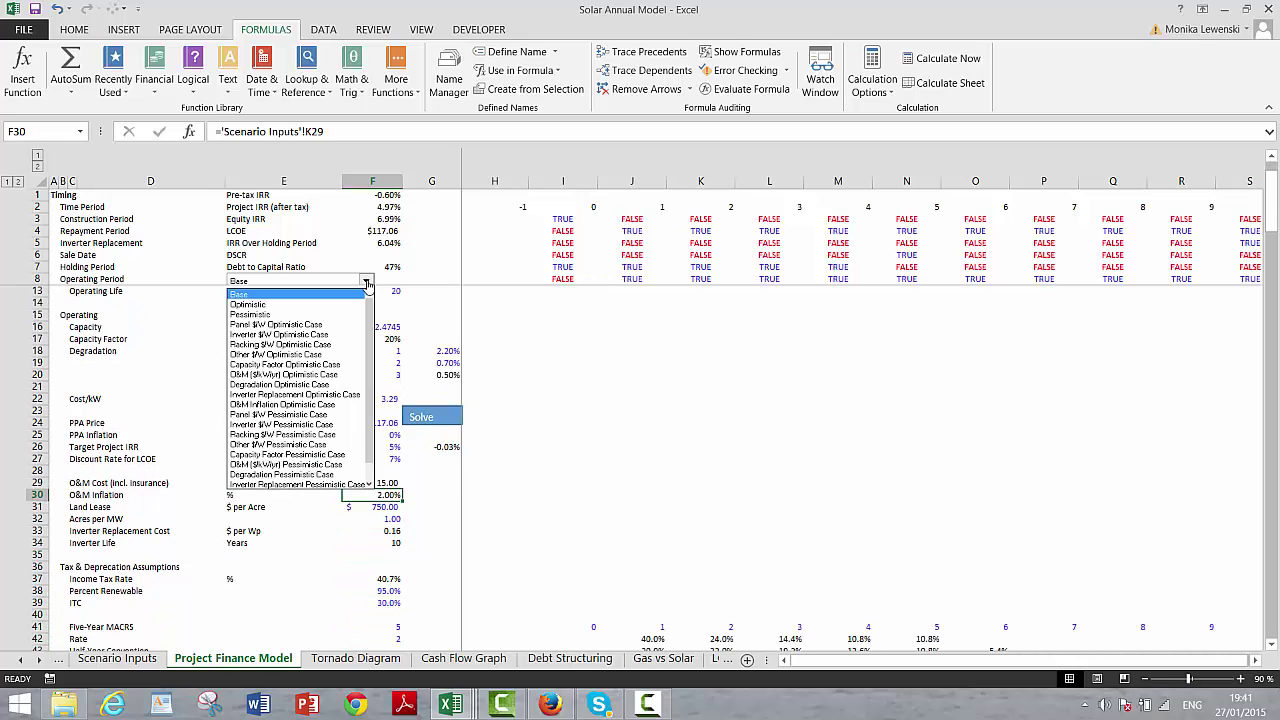
pyautogui.click(270, 304)
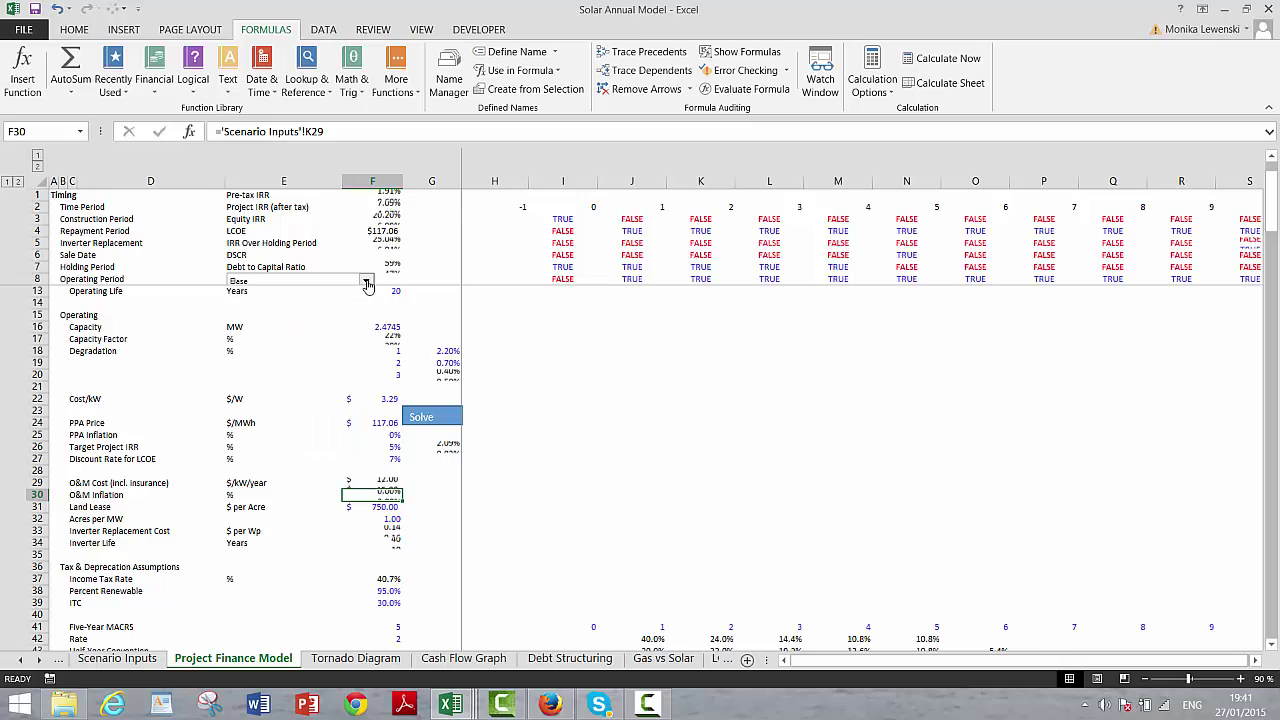
pyautogui.click(424, 419)
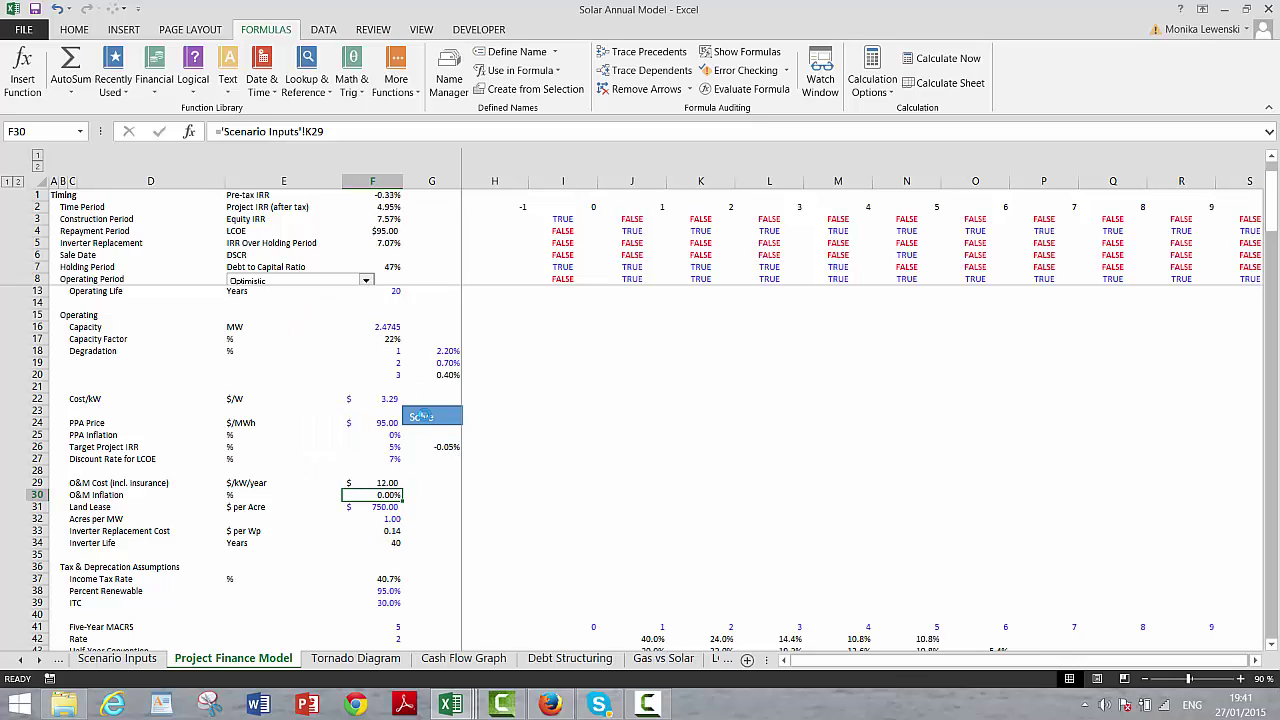
pyautogui.click(367, 281)
pyautogui.click(367, 281)
pyautogui.scroll(-1, 367, 281)
pyautogui.click(422, 419)
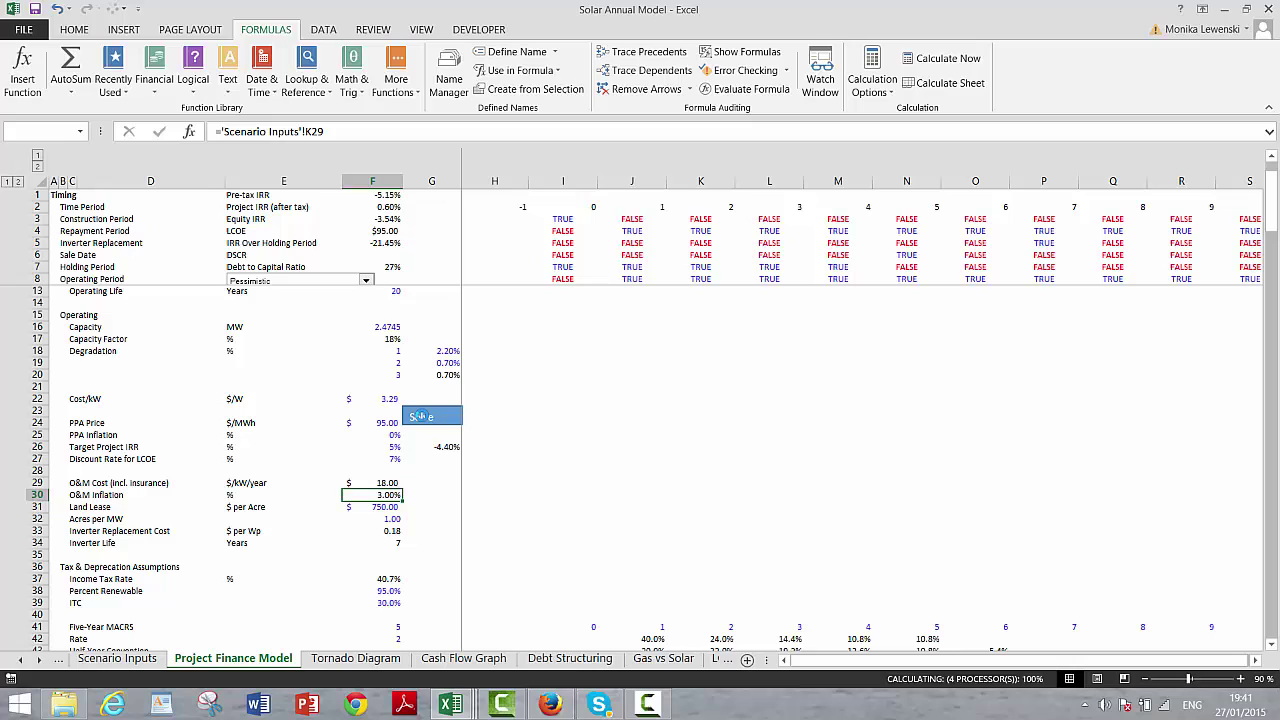
# Switch back to Base and re-solve, giving a $116.97 PPA price and 4.96% IRR
pyautogui.click(367, 283)
pyautogui.scroll(2, 367, 283)
pyautogui.click(367, 287)
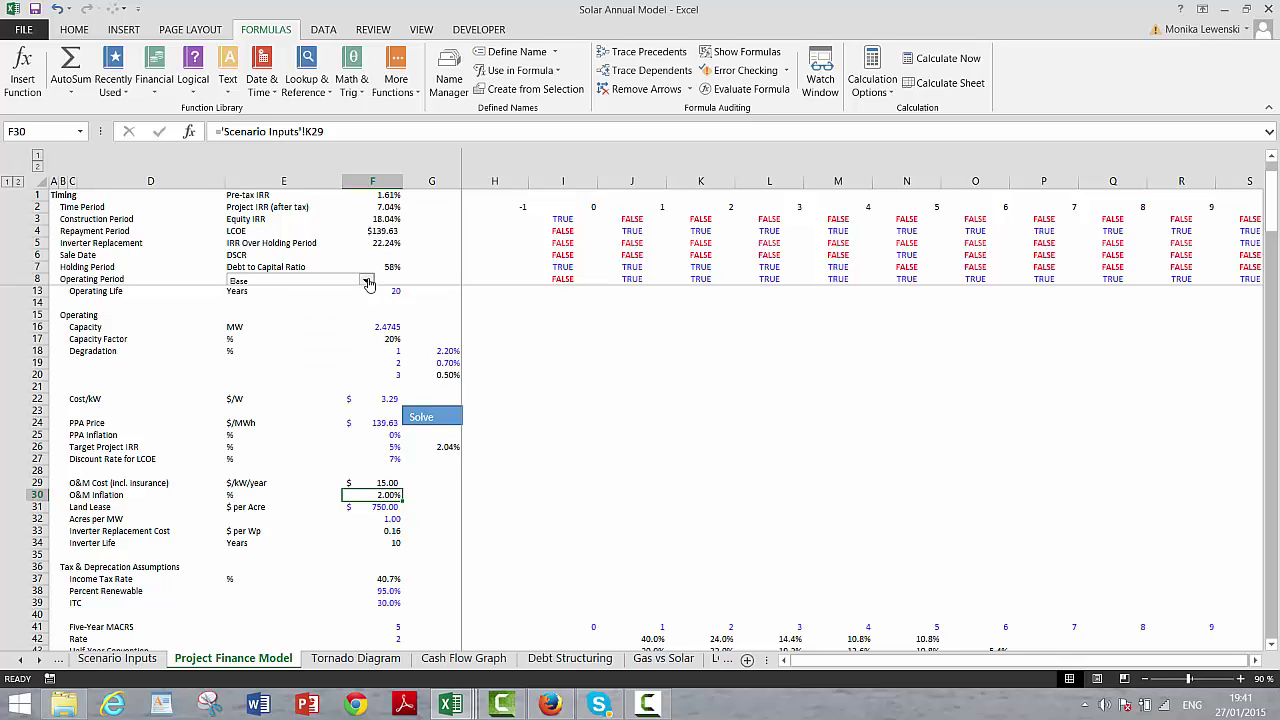
pyautogui.click(420, 420)
# Move the scenario picker slightly right within the Operating Period row
pyautogui.keyDown('ctrl'); pyautogui.click(341, 283); pyautogui.keyUp('ctrl')
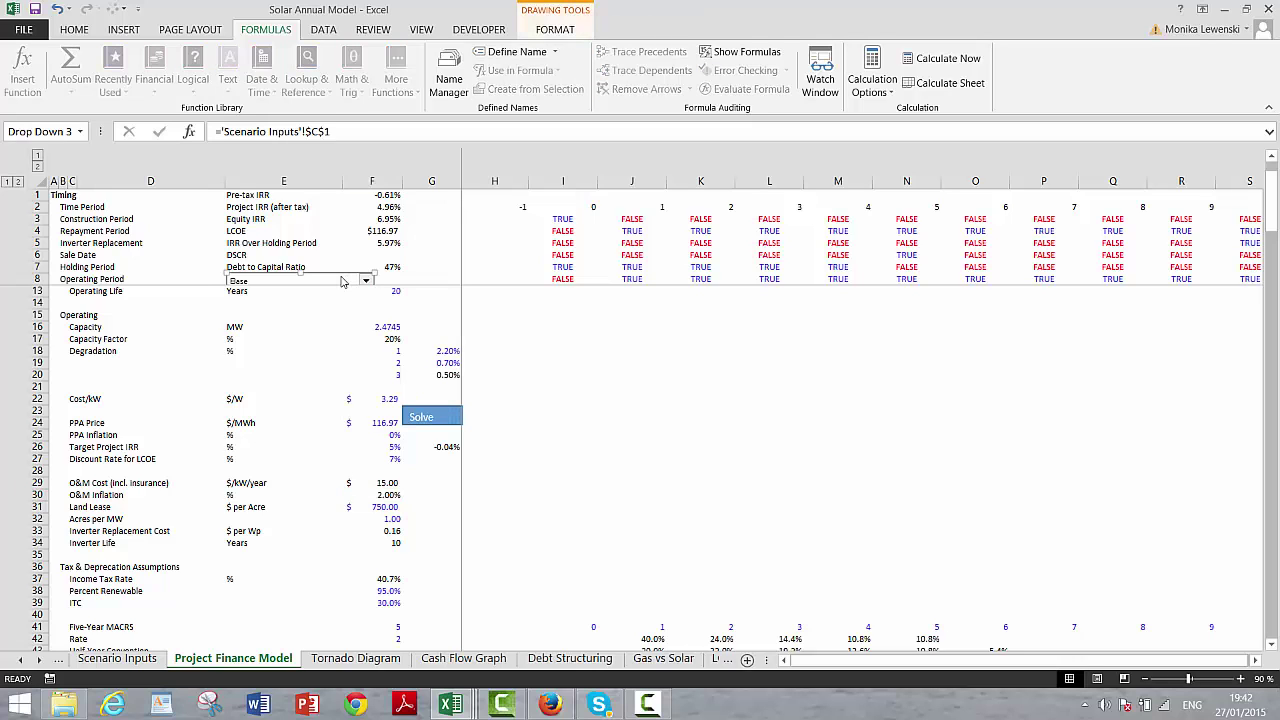
pyautogui.moveTo(341, 283)
pyautogui.mouseDown()
pyautogui.moveTo(345, 267)
pyautogui.moveTo(426, 277)
pyautogui.mouseUp()
pyautogui.click(338, 313)
# Review the LCOE discount rate, tax rate, ITC, MACRS and financing inputs down column F
pyautogui.click(383, 458)
pyautogui.press('Down')
pyautogui.press('Down')
pyautogui.press('Down')
pyautogui.press('Down')
pyautogui.press('Down')
pyautogui.press('Down')
pyautogui.press('Down')
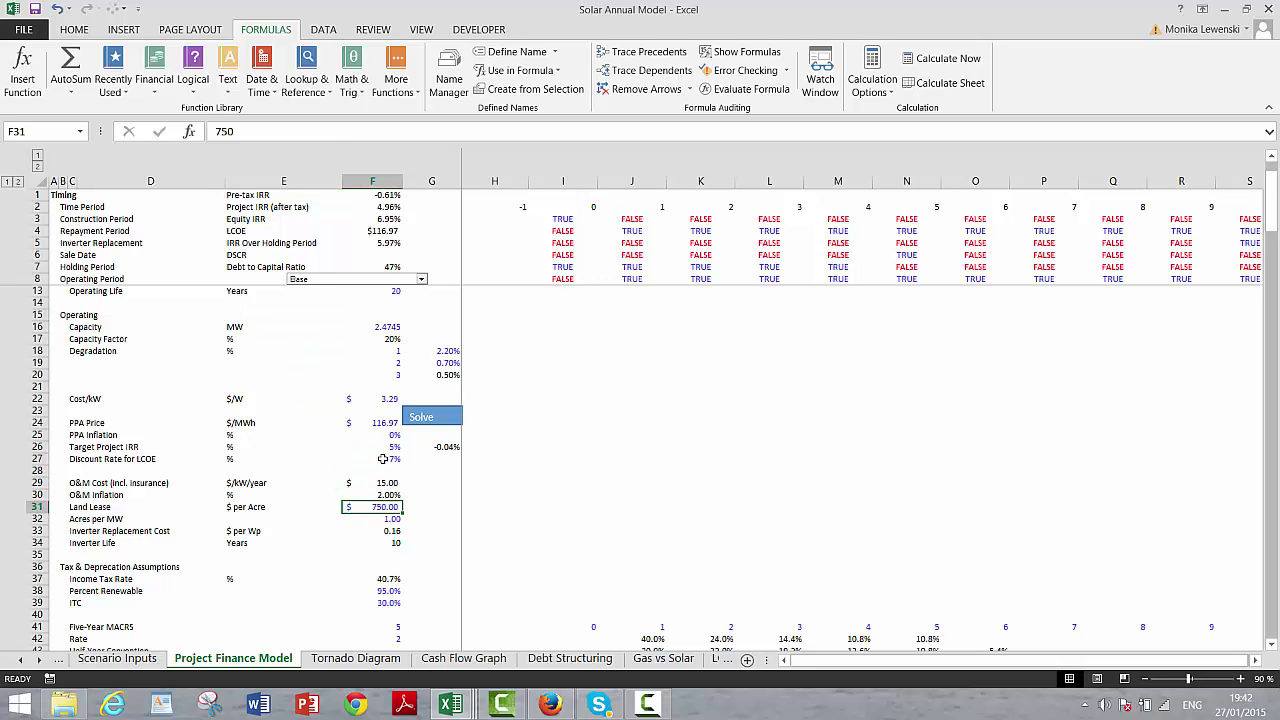
pyautogui.press('Down')
pyautogui.press('Down')
pyautogui.press('Up')
pyautogui.press('Up')
pyautogui.press('Up')
pyautogui.press('Down')
pyautogui.press('Down')
pyautogui.press('Down')
pyautogui.press('Down')
pyautogui.press('Down')
pyautogui.press('Down')
pyautogui.press('Down')
pyautogui.press('Down')
pyautogui.press('Down')
pyautogui.press('Down')
pyautogui.press('Down')
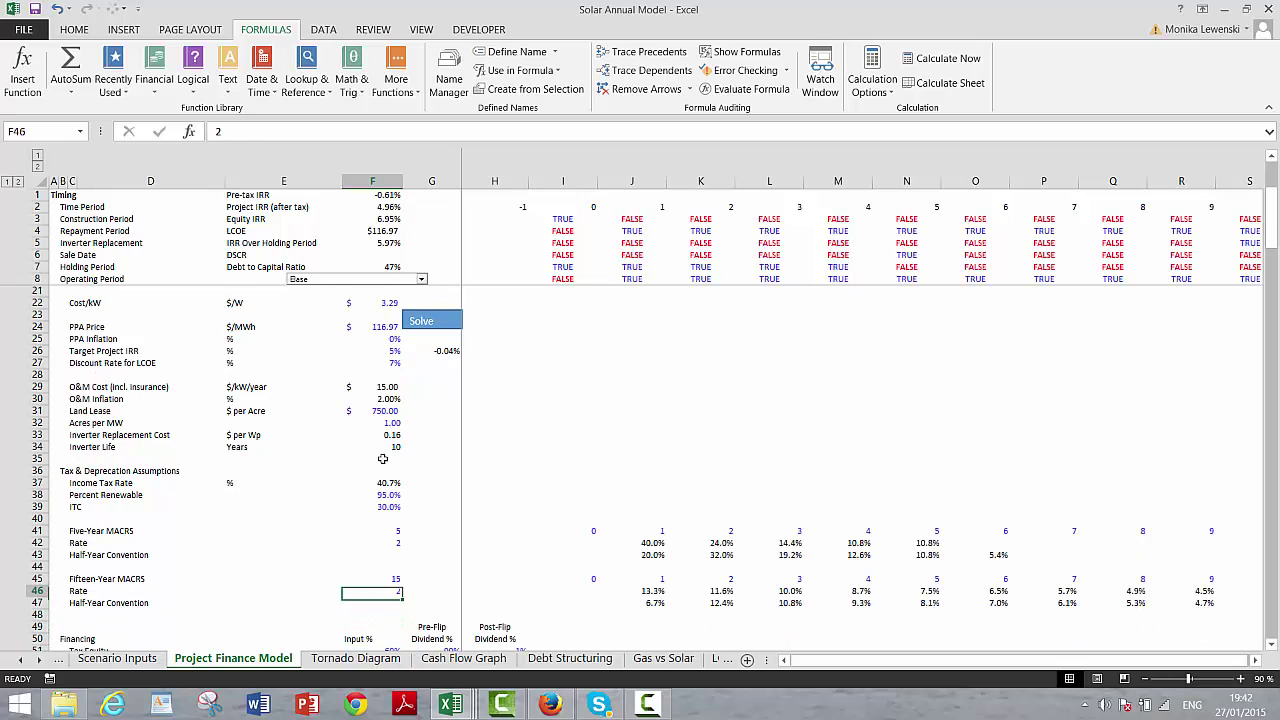
pyautogui.press('Up')
pyautogui.press('Up')
pyautogui.press('Up')
pyautogui.press('Up')
pyautogui.press('Up')
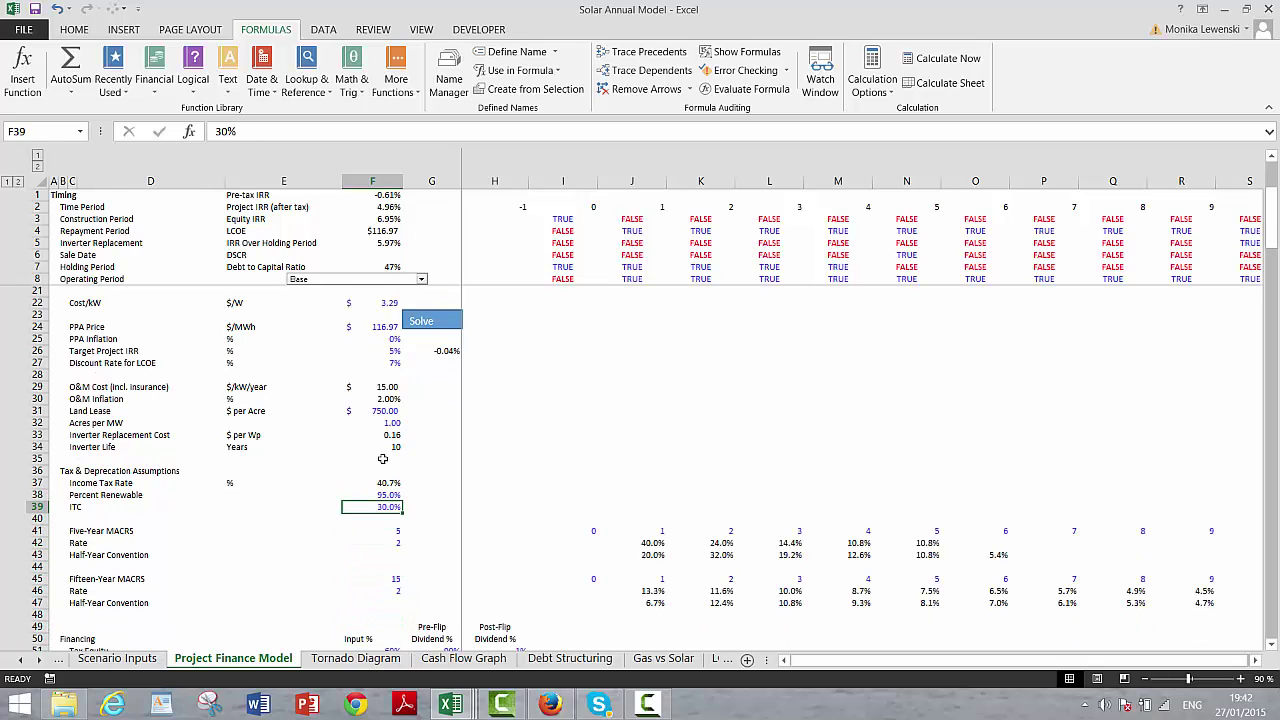
pyautogui.press('Down')
pyautogui.press('Down')
pyautogui.press('Down')
pyautogui.press('Down')
pyautogui.press('Down')
pyautogui.press('Down')
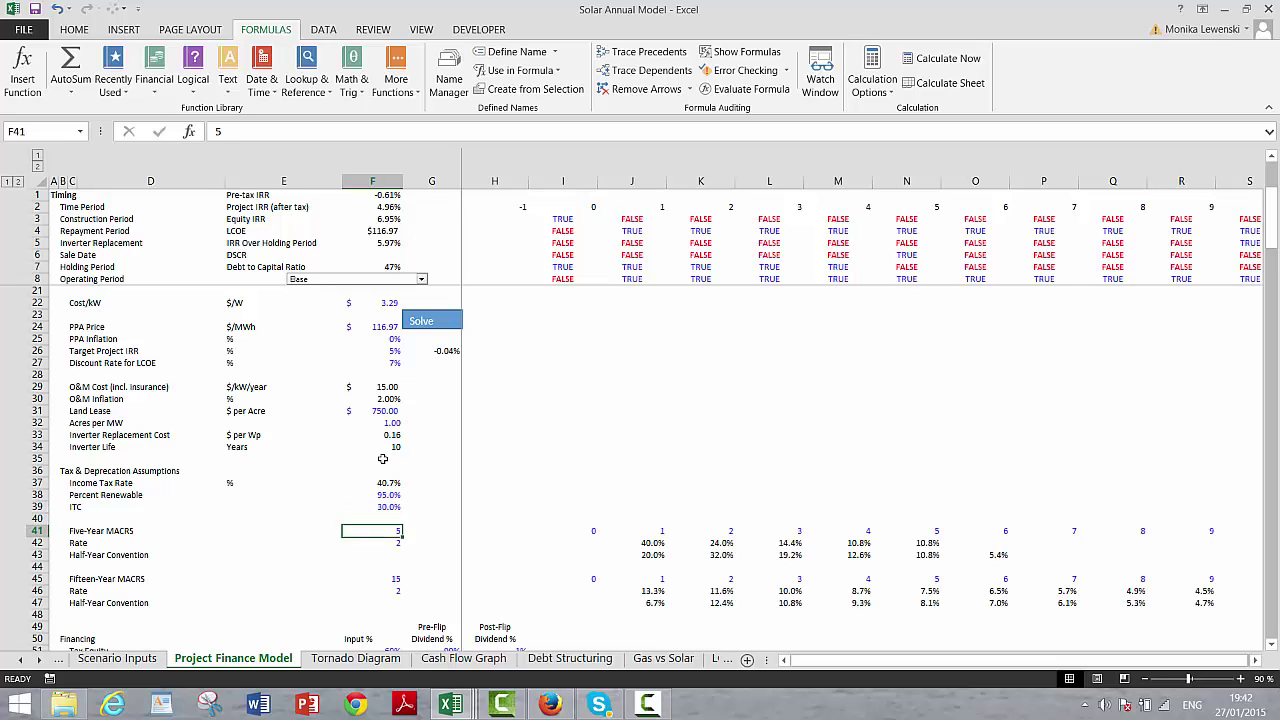
pyautogui.press('Down')
pyautogui.press('Down')
pyautogui.press('Down')
pyautogui.press('Down')
pyautogui.press('Down')
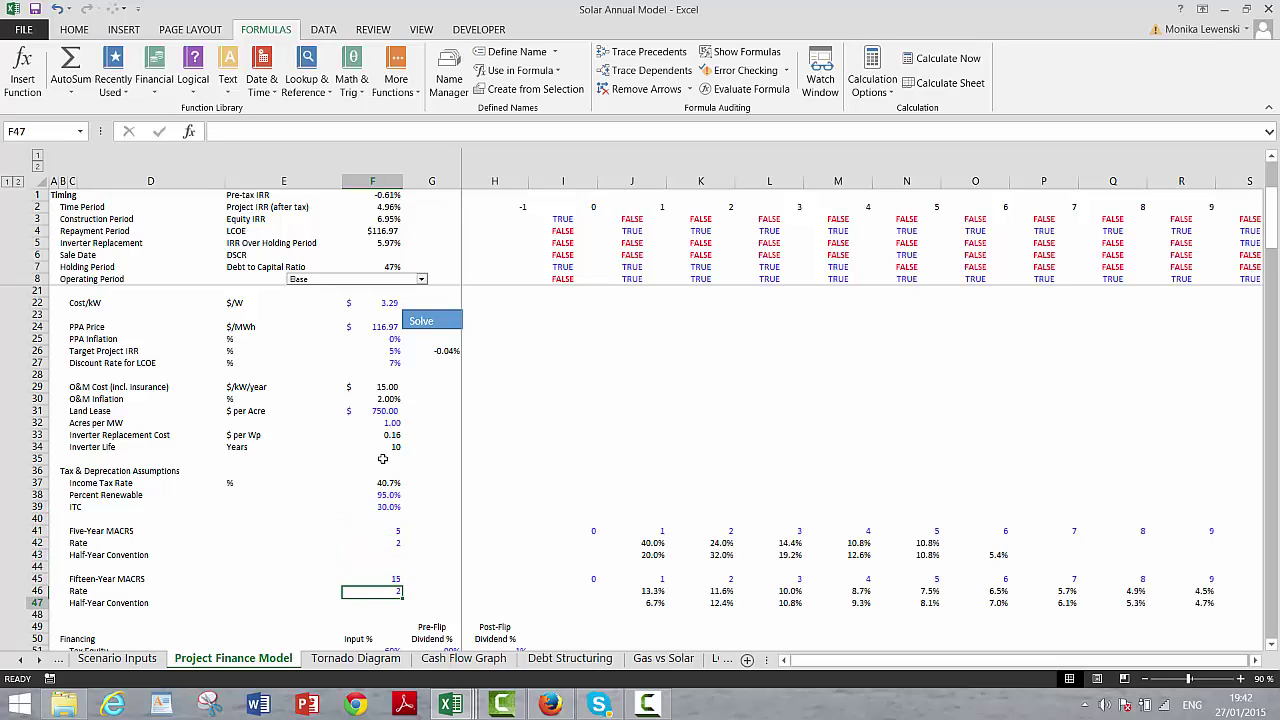
pyautogui.press('Down')
pyautogui.press('Down')
pyautogui.press('Down')
pyautogui.press('Down')
pyautogui.press('Down')
pyautogui.press('Down')
pyautogui.press('Down')
pyautogui.press('Down')
pyautogui.press('Down')
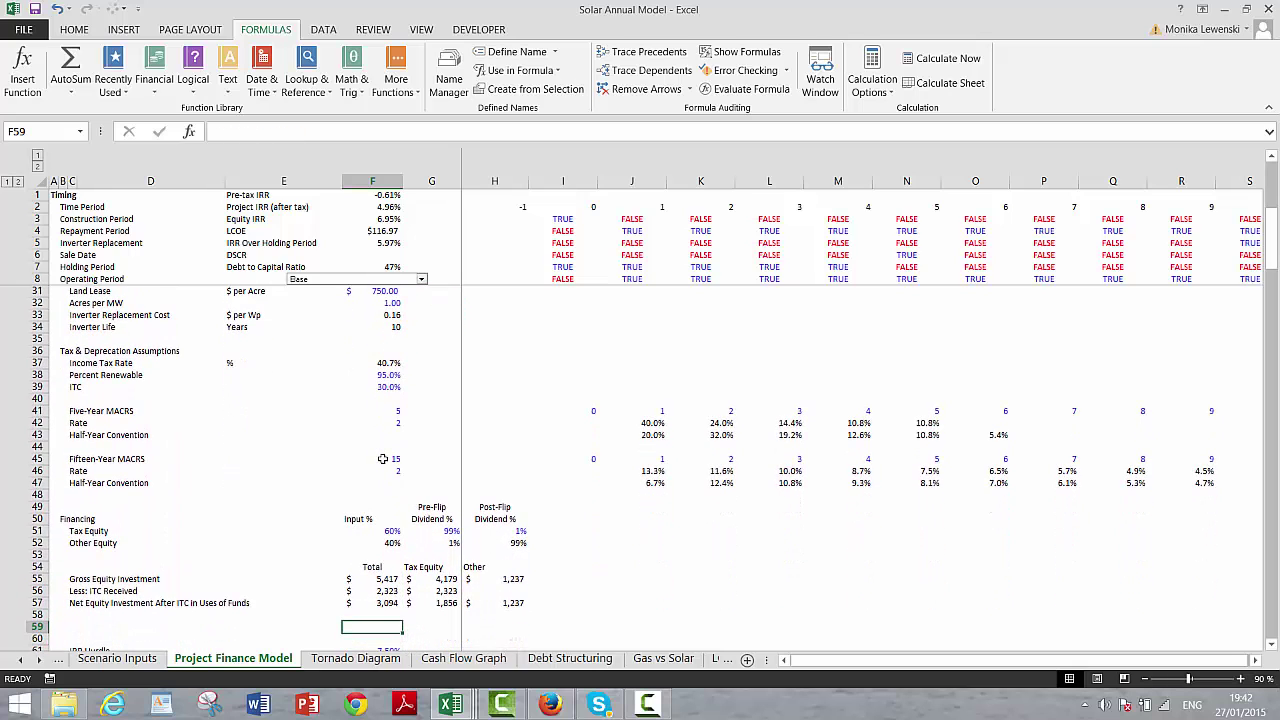
# Set the ITC to 0 and re-solve the PPA price for the target IRR
pyautogui.click(648, 704)
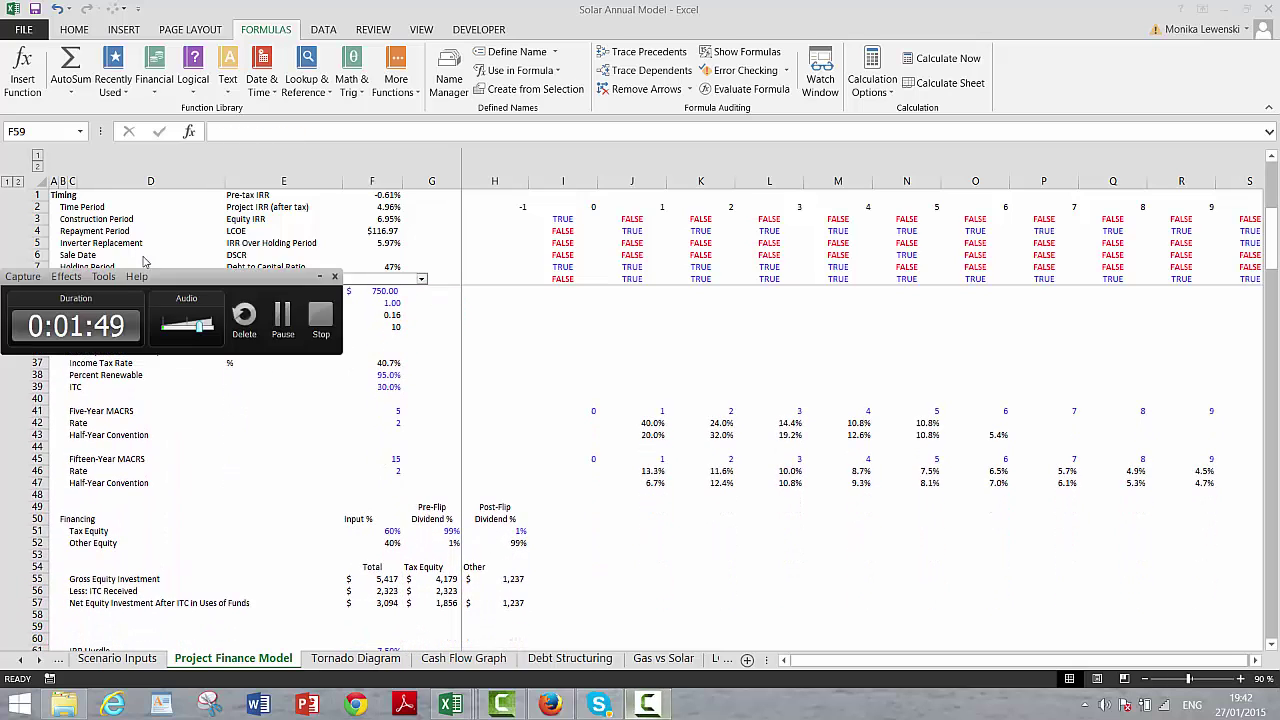
pyautogui.click(283, 318)
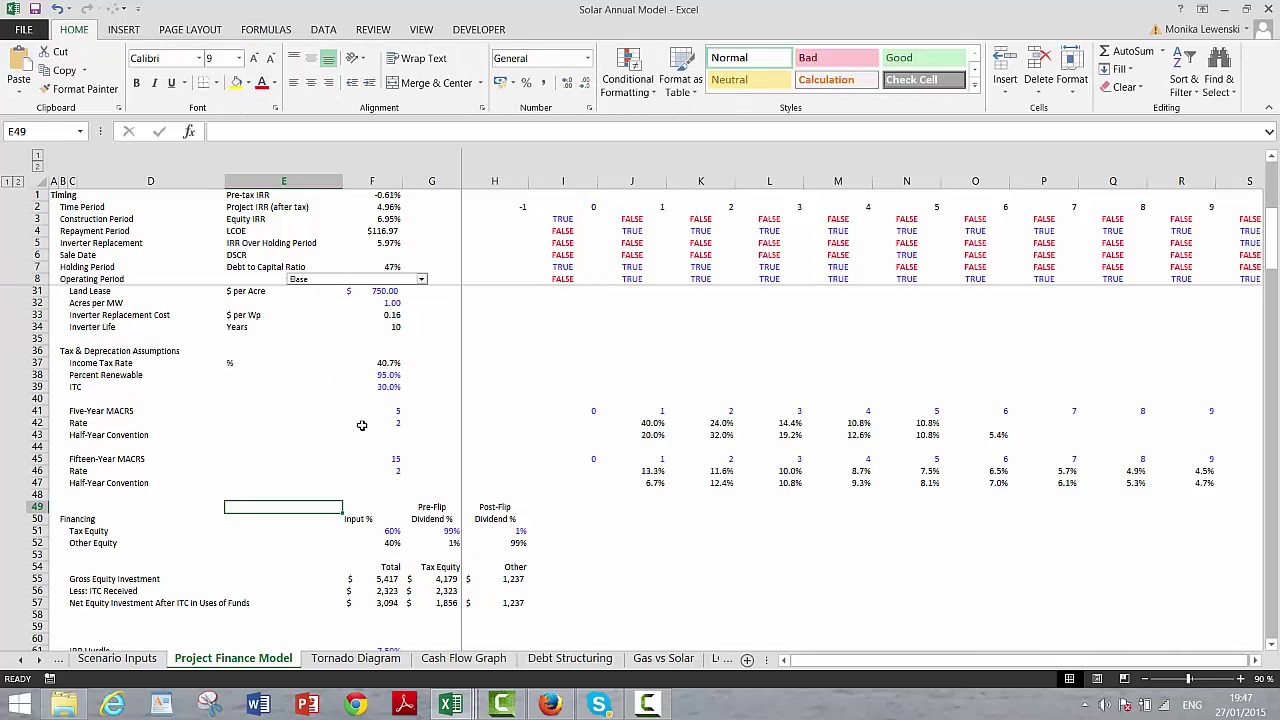
pyautogui.press('Up')
pyautogui.press('Up')
pyautogui.press('Up')
pyautogui.press('Up')
pyautogui.press('Up')
pyautogui.press('Up')
pyautogui.press('Up')
pyautogui.press('Up')
pyautogui.press('Up')
pyautogui.press('Up')
pyautogui.press('Up')
pyautogui.press('Up')
pyautogui.press('Up')
pyautogui.press('Up')
pyautogui.press('Up')
pyautogui.press('Up')
pyautogui.press('Up')
pyautogui.press('Up')
pyautogui.press('Up')
pyautogui.press('Up')
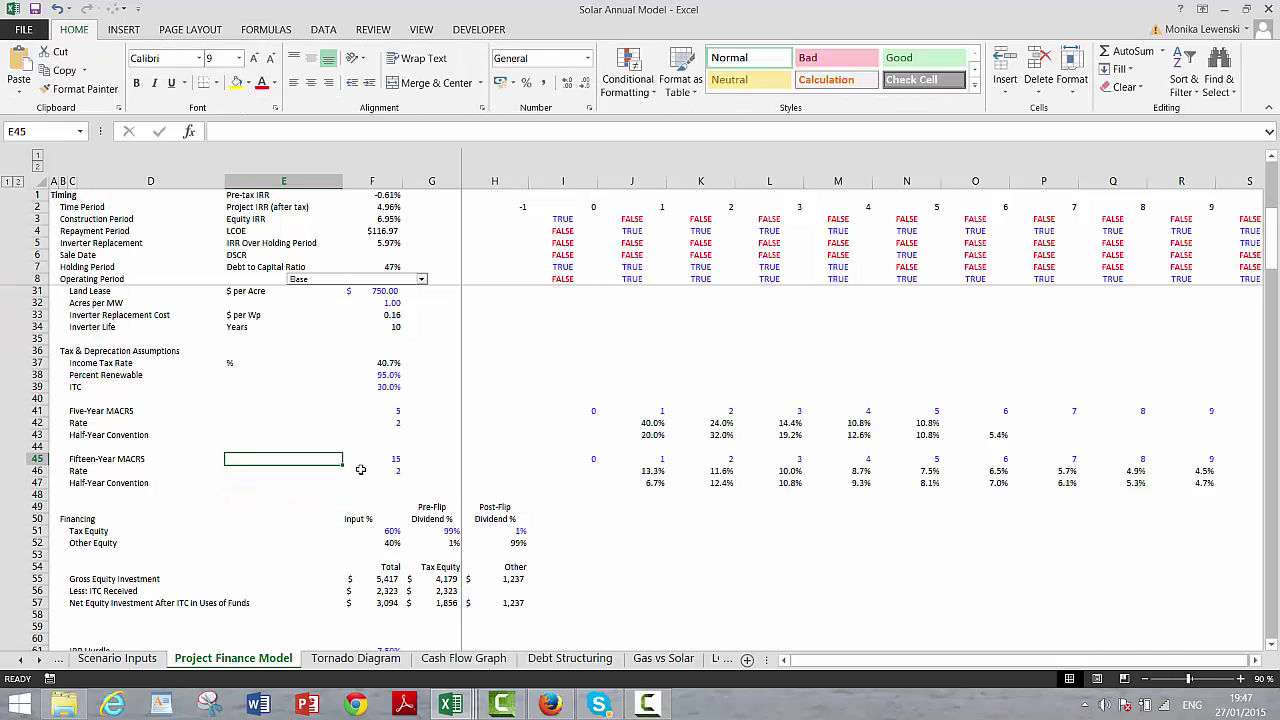
pyautogui.press('Up')
pyautogui.press('Up')
pyautogui.press('Up')
pyautogui.press('Up')
pyautogui.press('Up')
pyautogui.press('Up')
pyautogui.press('Up')
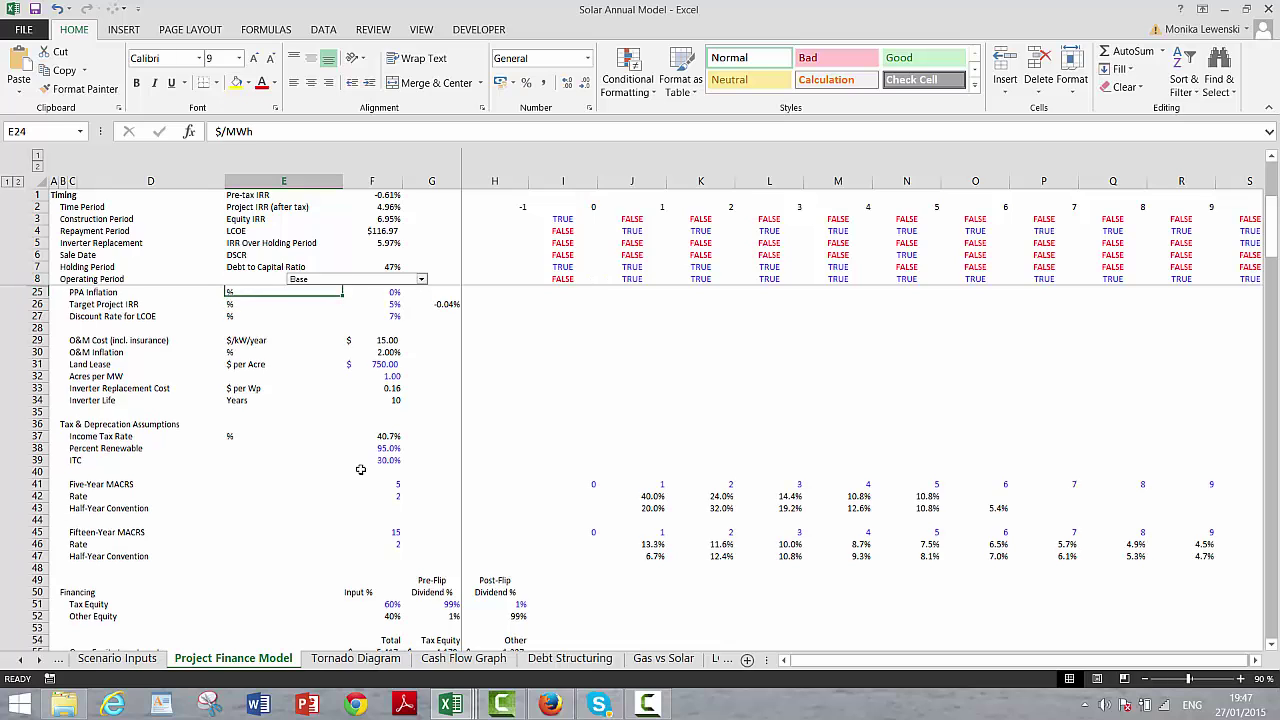
pyautogui.press('Down')
pyautogui.press('Down')
pyautogui.press('Down')
pyautogui.press('Down')
pyautogui.press('Down')
pyautogui.press('Down')
pyautogui.press('Down')
pyautogui.press('Down')
pyautogui.press('Down')
pyautogui.press('Down')
pyautogui.press('Down')
pyautogui.press('Down')
pyautogui.press('Down')
pyautogui.press('Down')
pyautogui.press('Down')
pyautogui.press('Down')
pyautogui.press('Down')
pyautogui.press('Down')
pyautogui.press('Down')
pyautogui.press('Down')
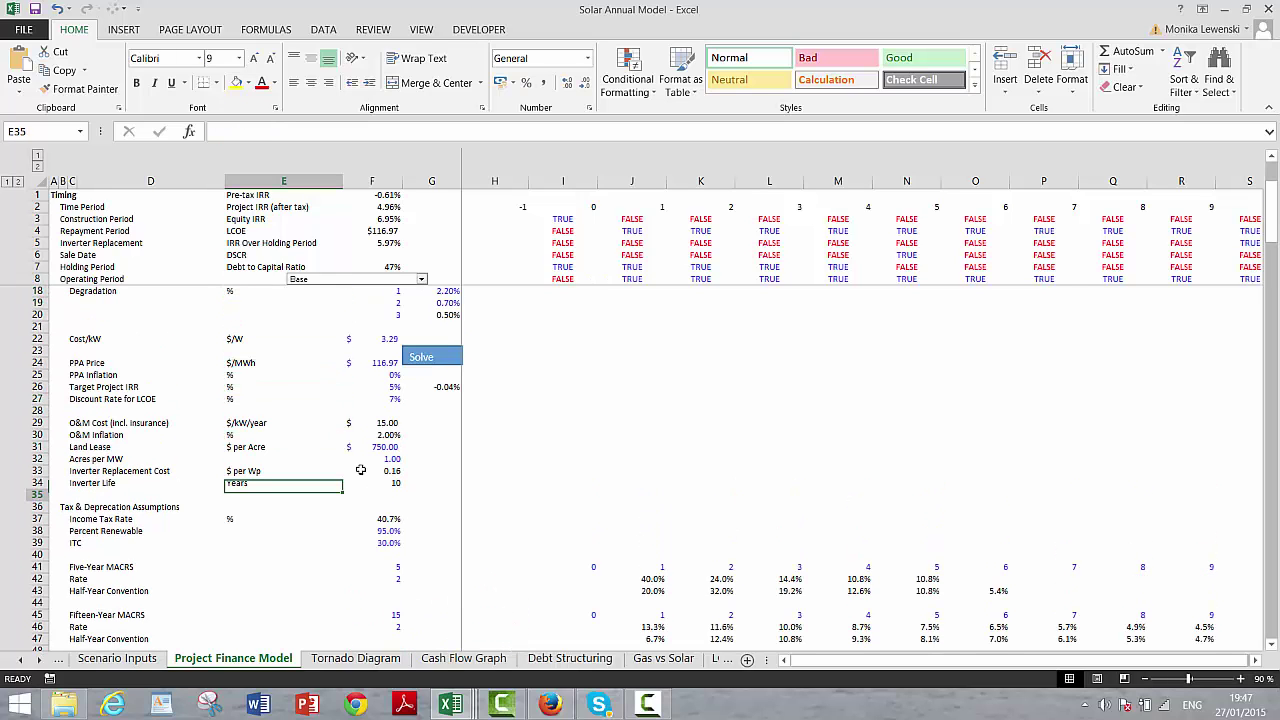
pyautogui.press('Right')
pyautogui.press('Down')
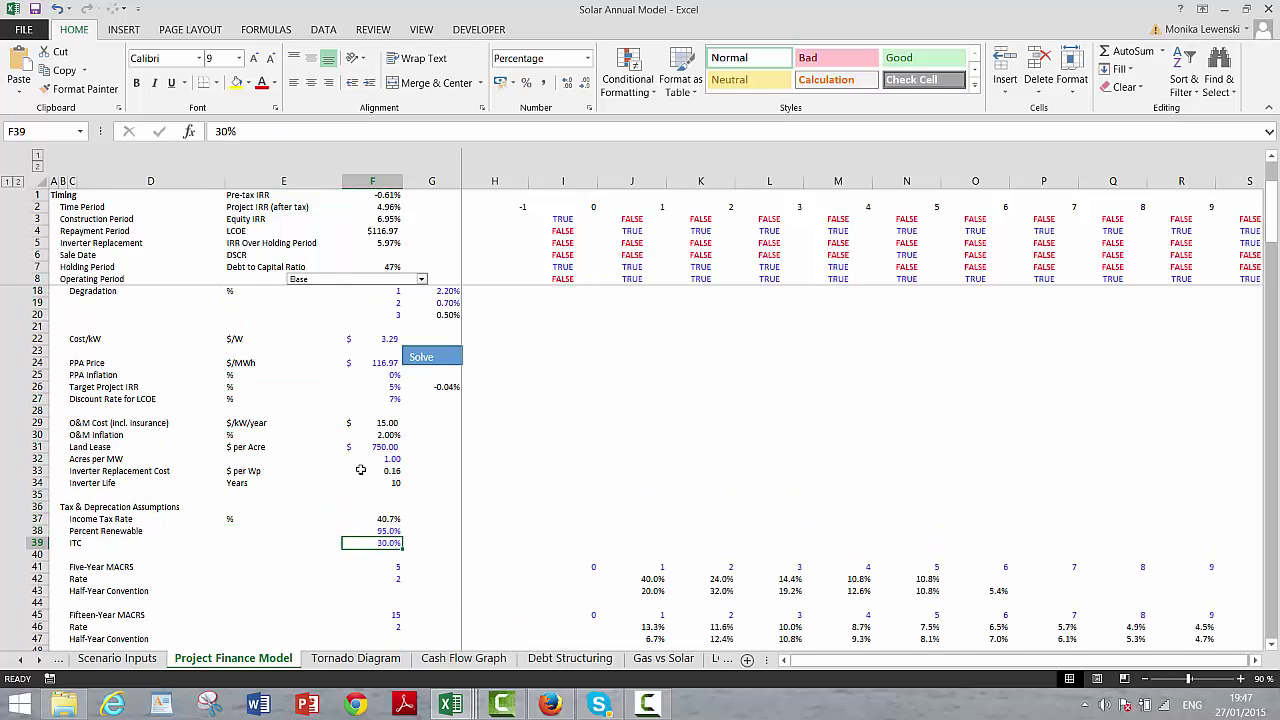
pyautogui.write('0')
pyautogui.press('Return')
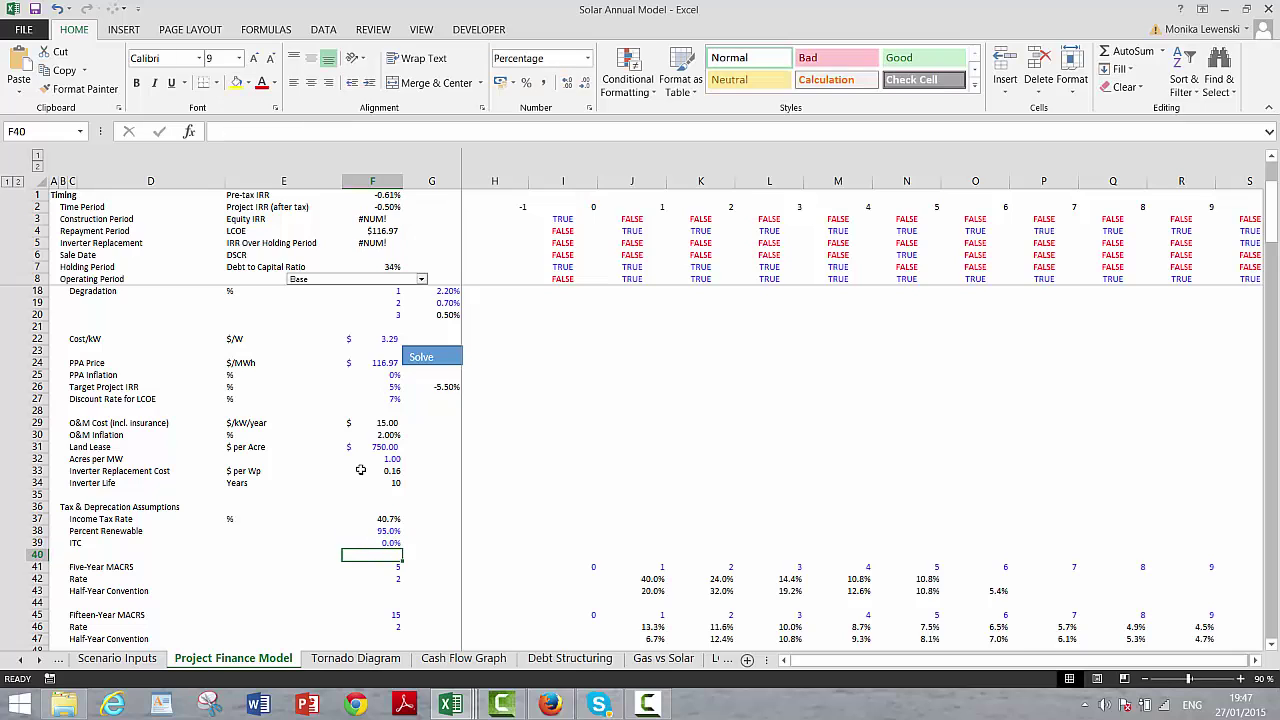
pyautogui.click(420, 356)
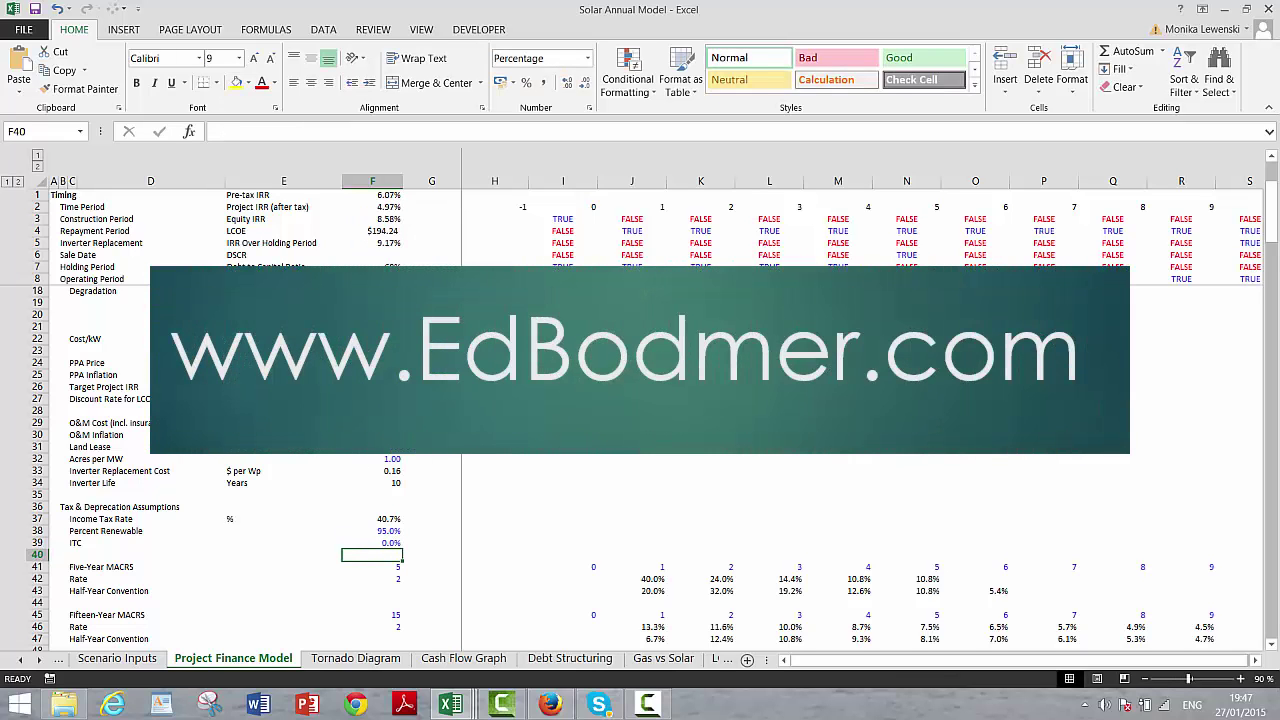
# Restore the ITC to 30%, leaving a $117.48 PPA price and 5.01% project IRR
pyautogui.click(372, 542)
pyautogui.write('30')
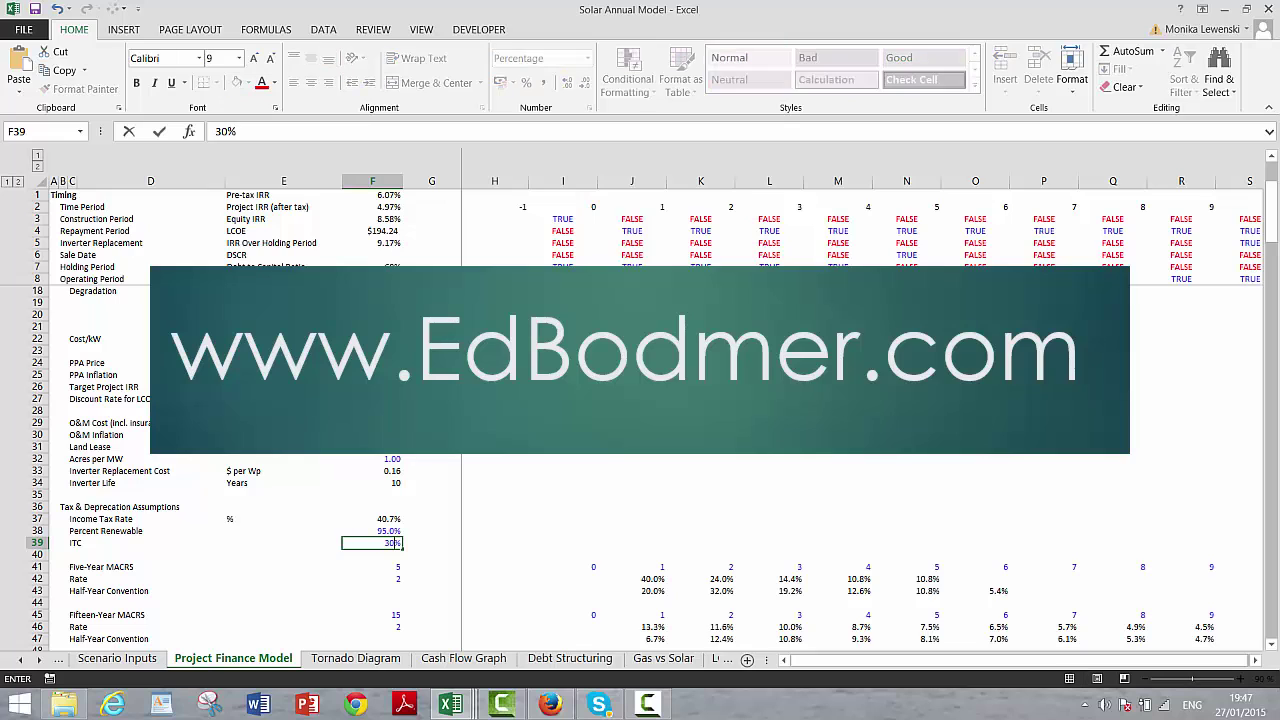
pyautogui.press('Return')
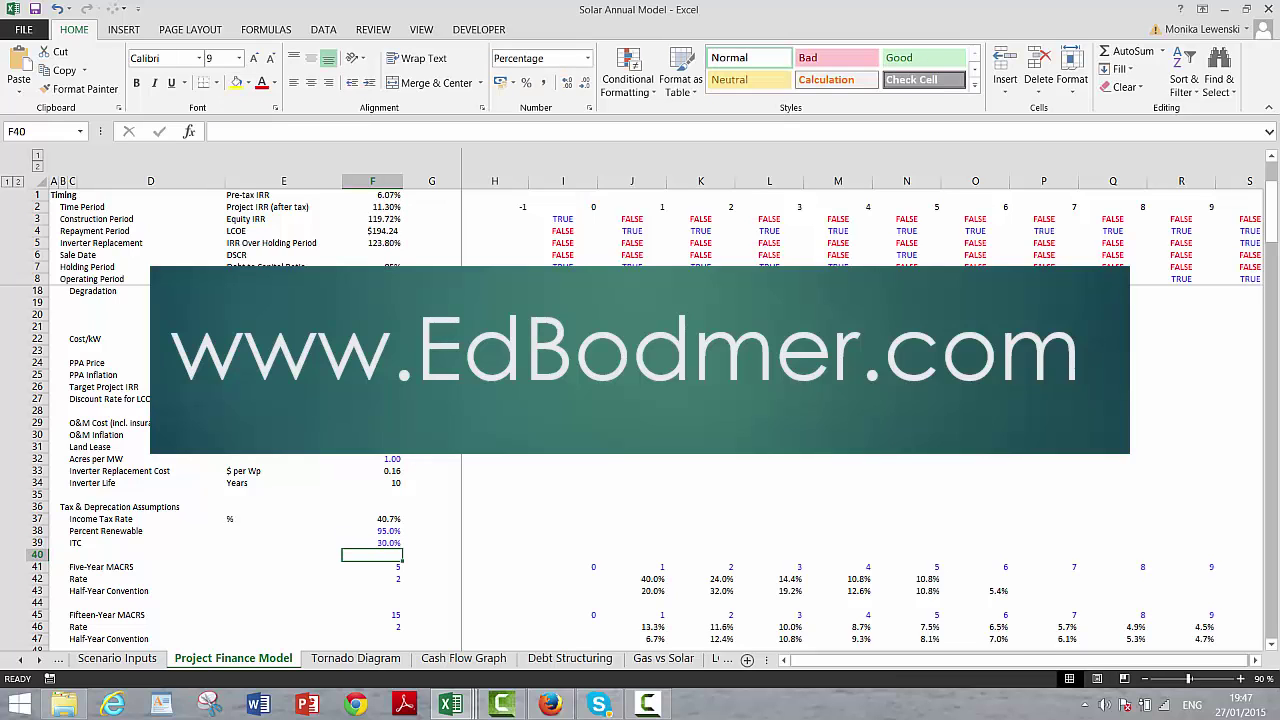
pyautogui.press('Down')
pyautogui.press('Down')
pyautogui.press('Up')
pyautogui.press('Up')
pyautogui.press('Up')
pyautogui.press('Up')
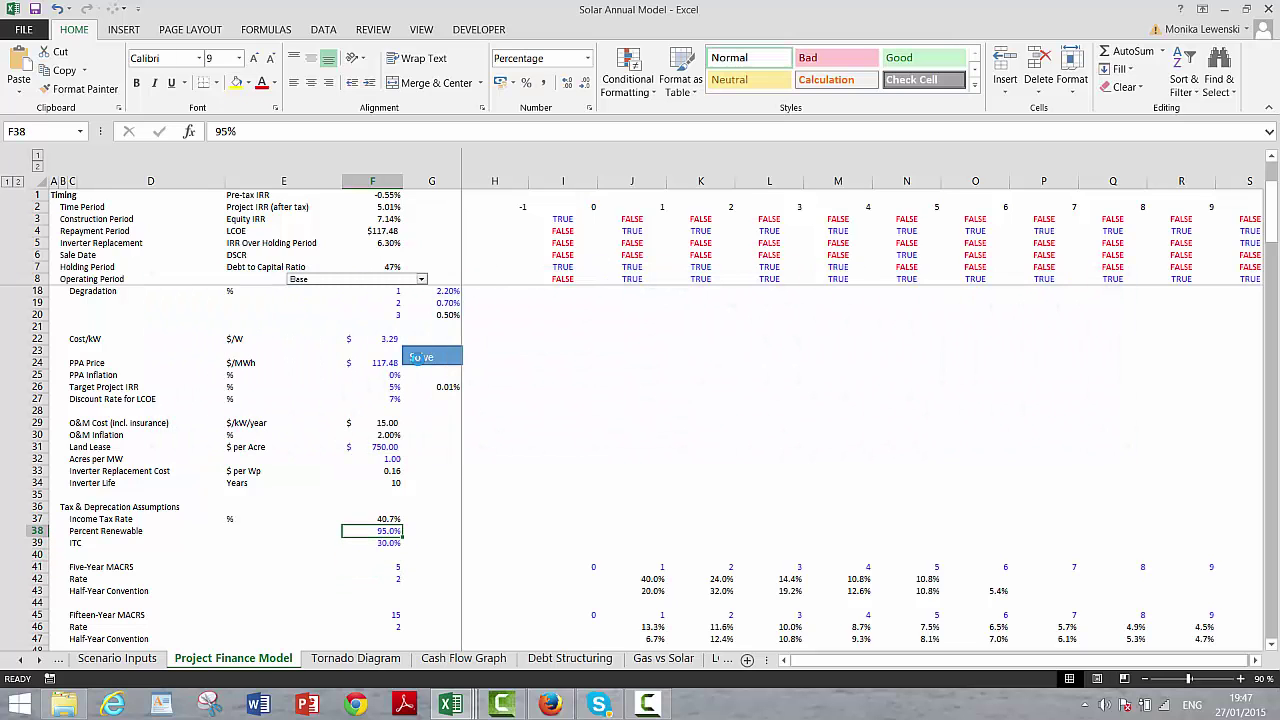
# Review the tax assumptions and the five- and fifteen-year MACRS inputs
pyautogui.press('Down')
pyautogui.press('Up')
pyautogui.press('Down')
pyautogui.press('Down')
pyautogui.press('Down')
pyautogui.press('Down')
pyautogui.press('Down')
pyautogui.press('Down')
pyautogui.press('Down')
pyautogui.press('Down')
pyautogui.press('Down')
pyautogui.press('Down')
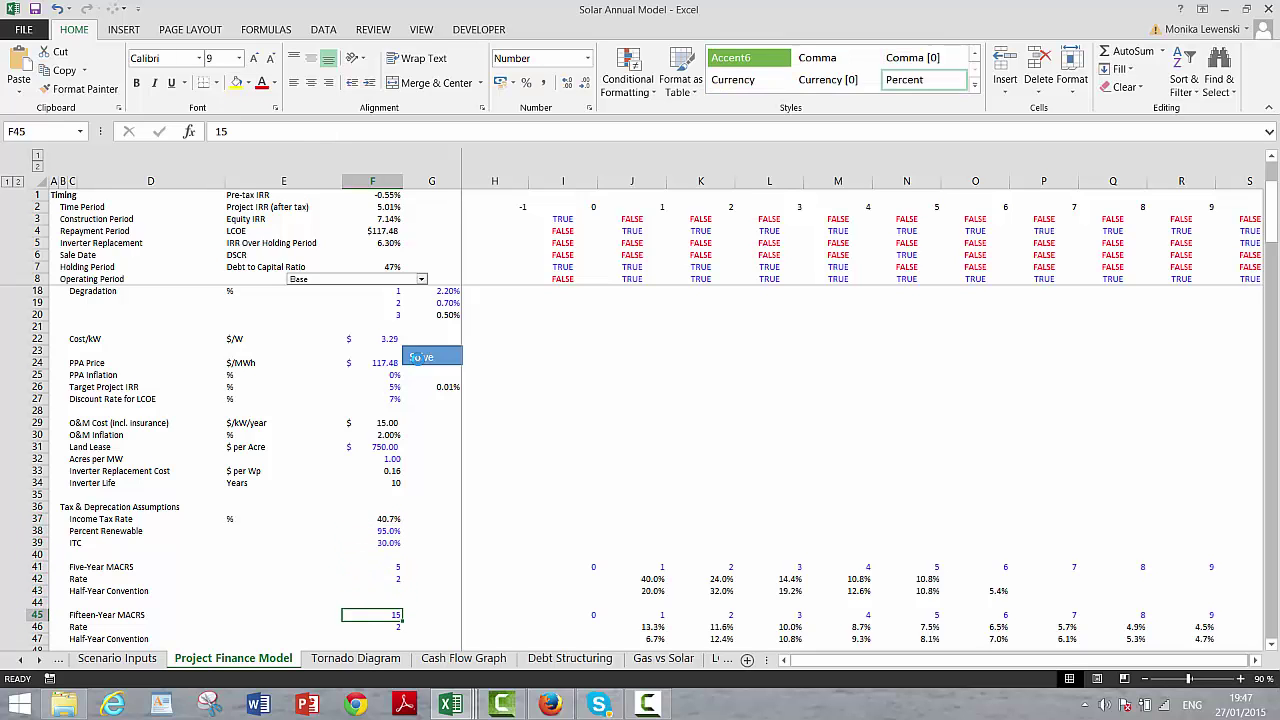
pyautogui.press('Down')
pyautogui.press('Down')
pyautogui.press('Up')
pyautogui.press('Up')
pyautogui.press('Up')
pyautogui.press('Up')
pyautogui.press('Up')
pyautogui.press('Up')
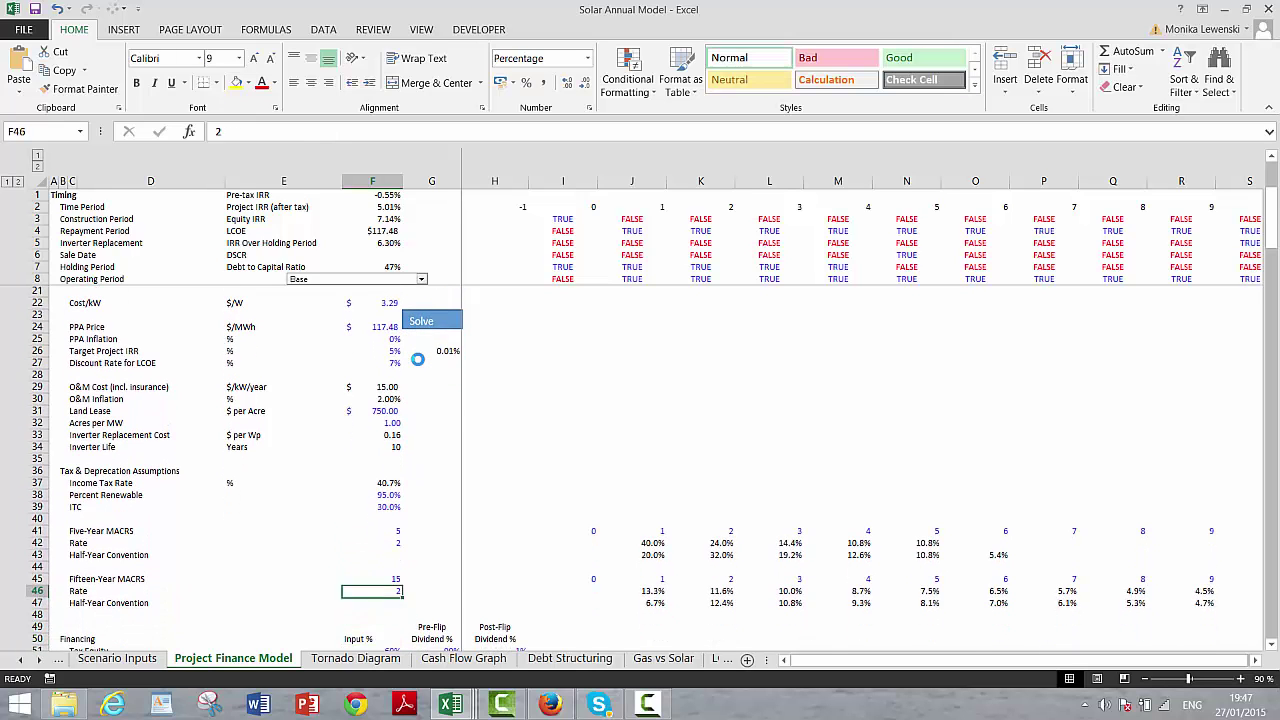
pyautogui.press('Up')
pyautogui.press('Up')
pyautogui.press('Down')
pyautogui.press('Down')
pyautogui.press('Down')
pyautogui.press('Down')
pyautogui.press('Down')
pyautogui.press('Down')
pyautogui.press('Down')
pyautogui.press('Down')
pyautogui.press('Down')
pyautogui.press('Down')
pyautogui.press('Down')
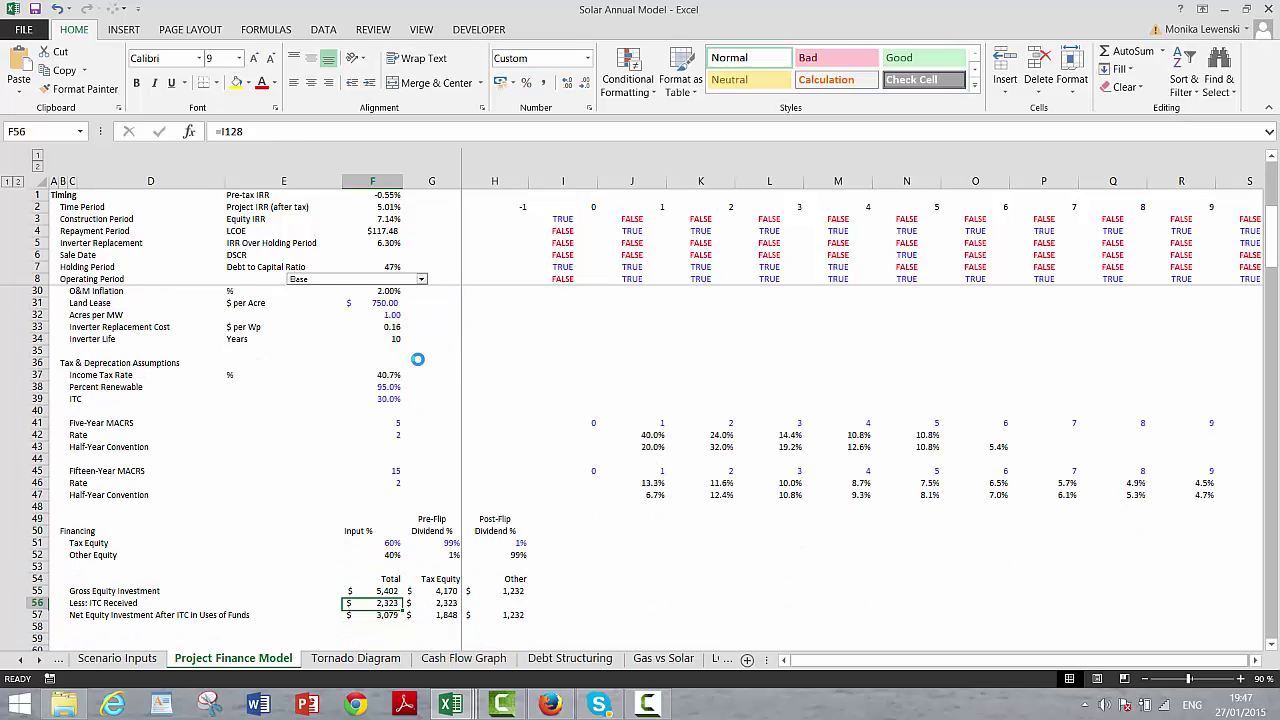
# Compare the 60% tax equity share with the post-flip dividend splits across columns
pyautogui.press('Up')
pyautogui.press('Up')
pyautogui.press('Right')
pyautogui.press('Right')
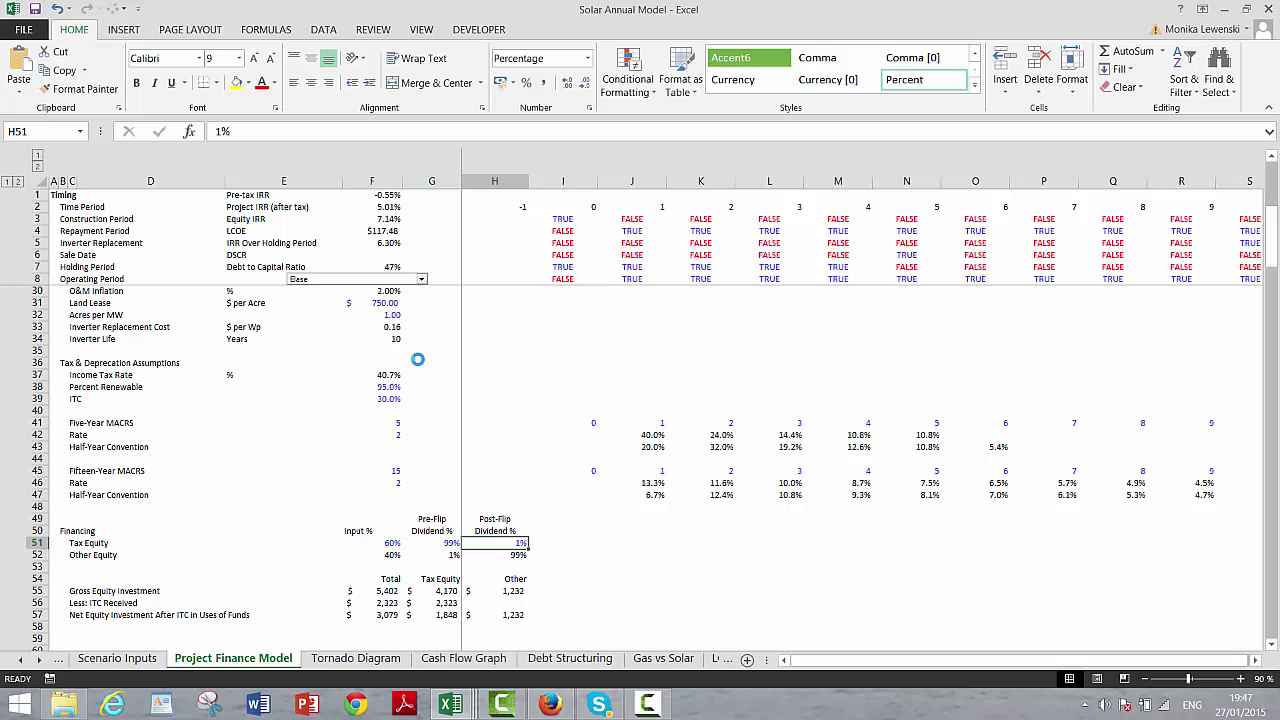
pyautogui.press('Left')
pyautogui.press('Left')
pyautogui.press('Left')
pyautogui.press('Right')
pyautogui.press('Right')
pyautogui.press('Right')
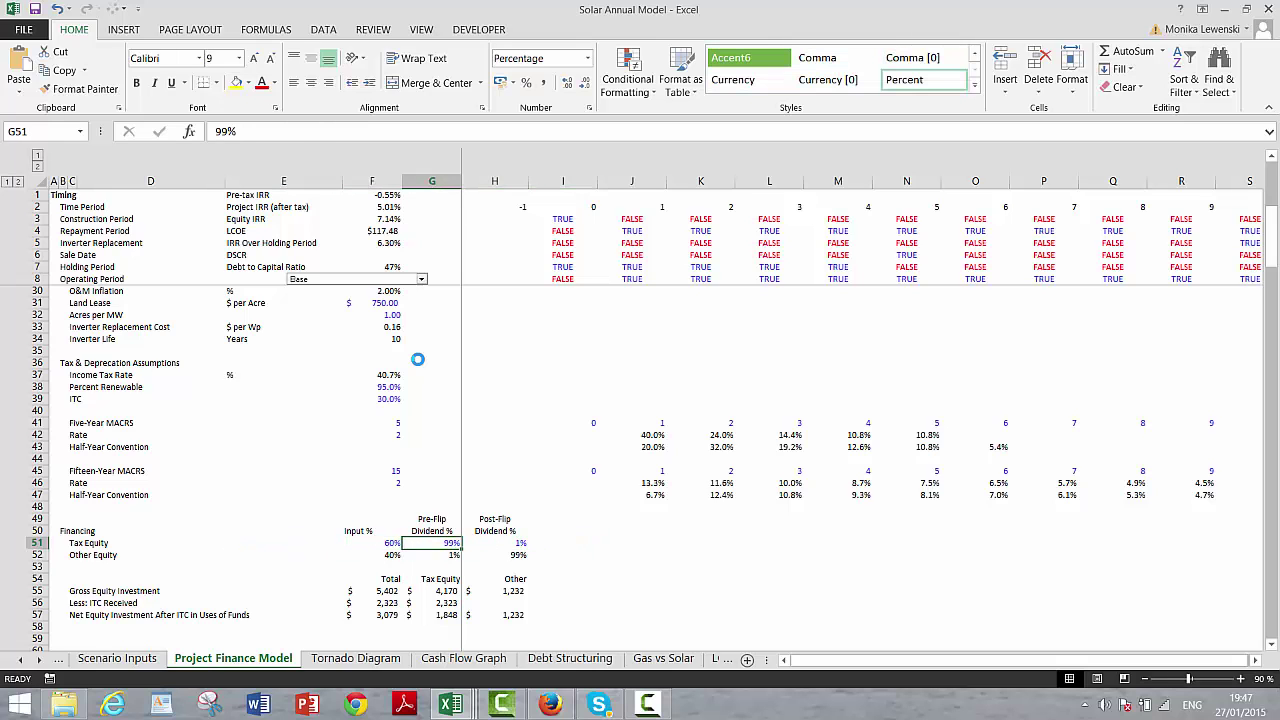
pyautogui.press('Left')
pyautogui.press('Left')
pyautogui.press('Left')
pyautogui.press('Left')
pyautogui.press('Right')
pyautogui.press('Right')
pyautogui.press('Down')
pyautogui.press('Up')
pyautogui.press('Right')
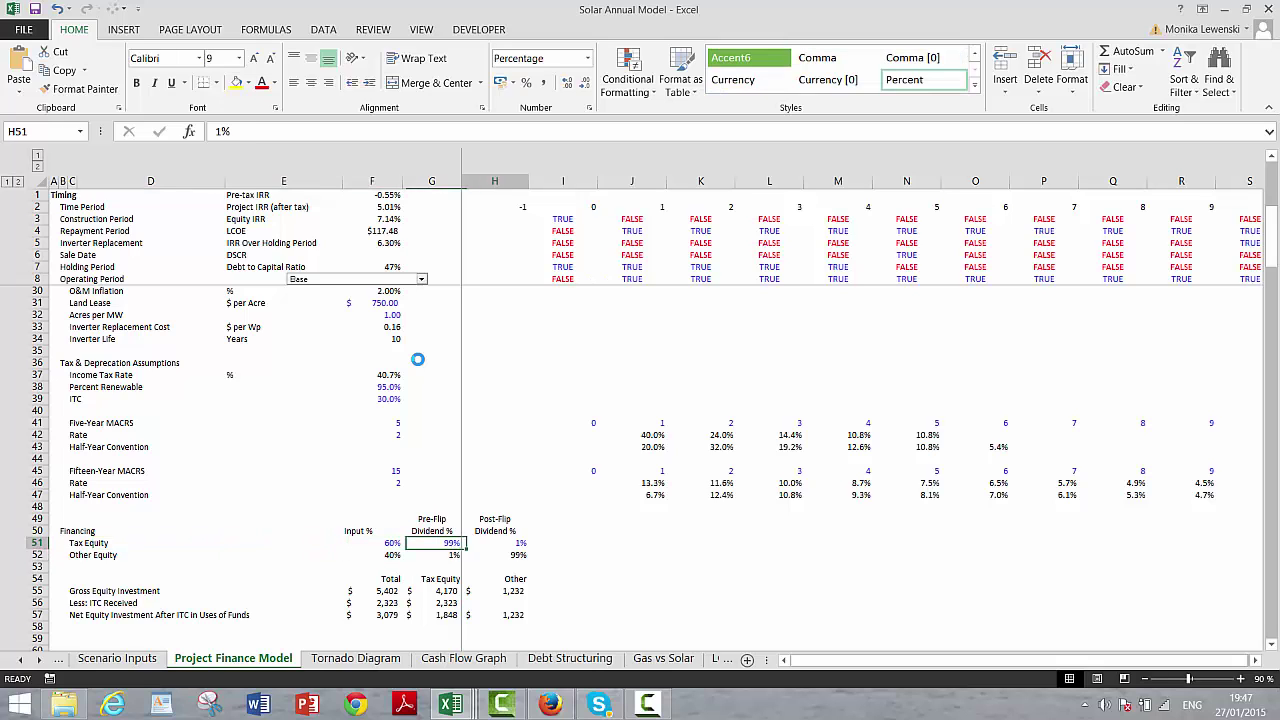
pyautogui.press('Right')
pyautogui.press('Left')
pyautogui.press('Left')
pyautogui.press('Down')
pyautogui.press('Up')
pyautogui.press('Right')
# Inspect the Other Equity share and pre-flip dividend formulas beside the 99% tax equity dividend
pyautogui.press('Right')
pyautogui.press('Down')
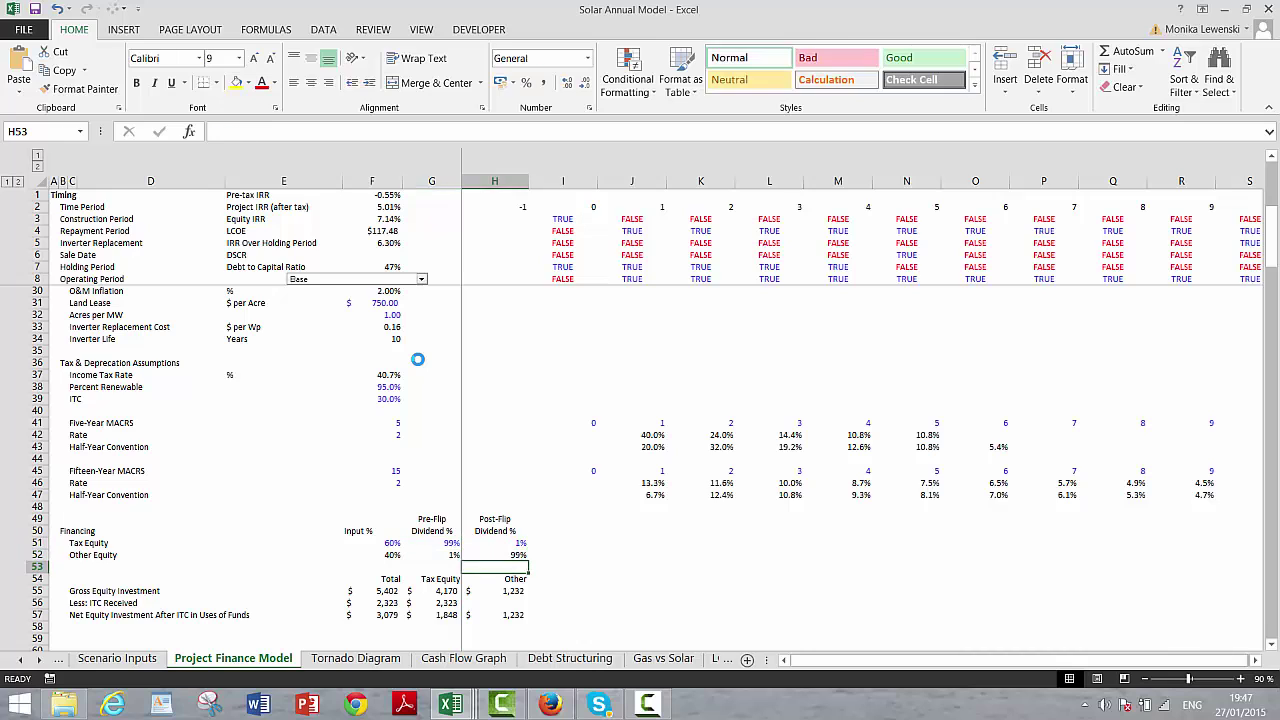
pyautogui.press('Left')
pyautogui.press('Left')
pyautogui.press('Up')
pyautogui.press('Right')
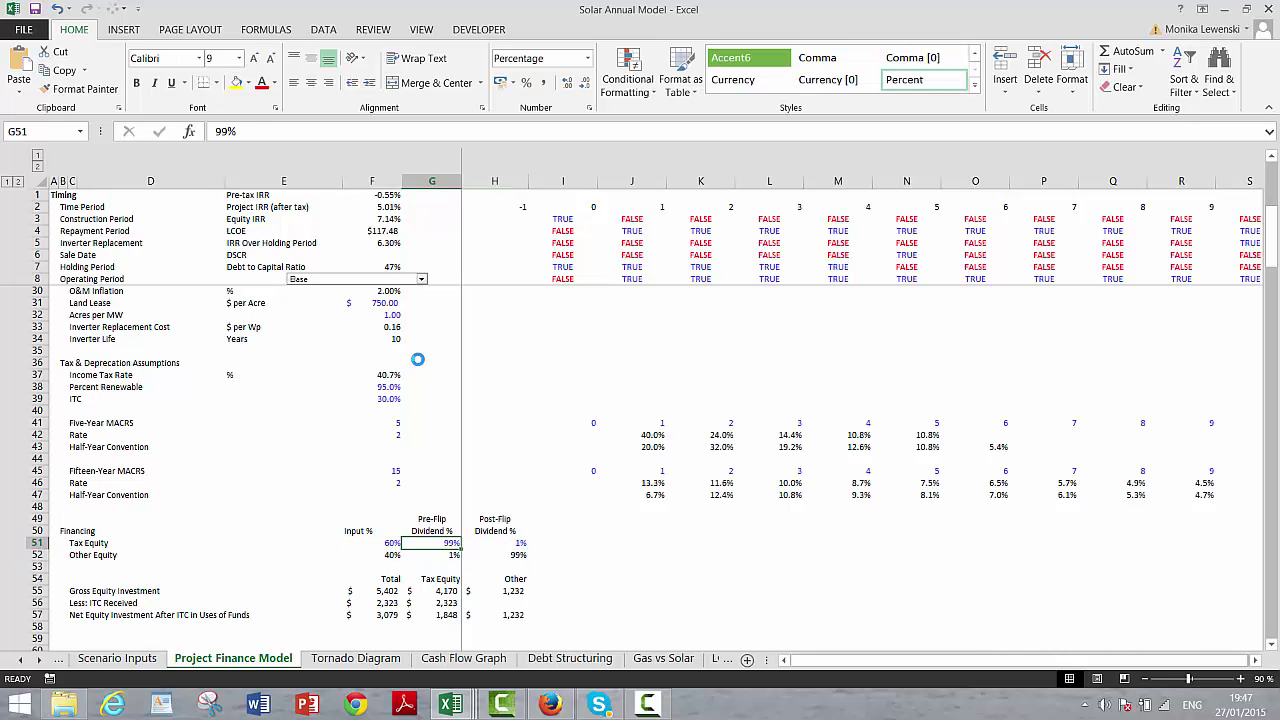
pyautogui.press('Right')
pyautogui.press('Down')
pyautogui.press('Left')
pyautogui.press('Left')
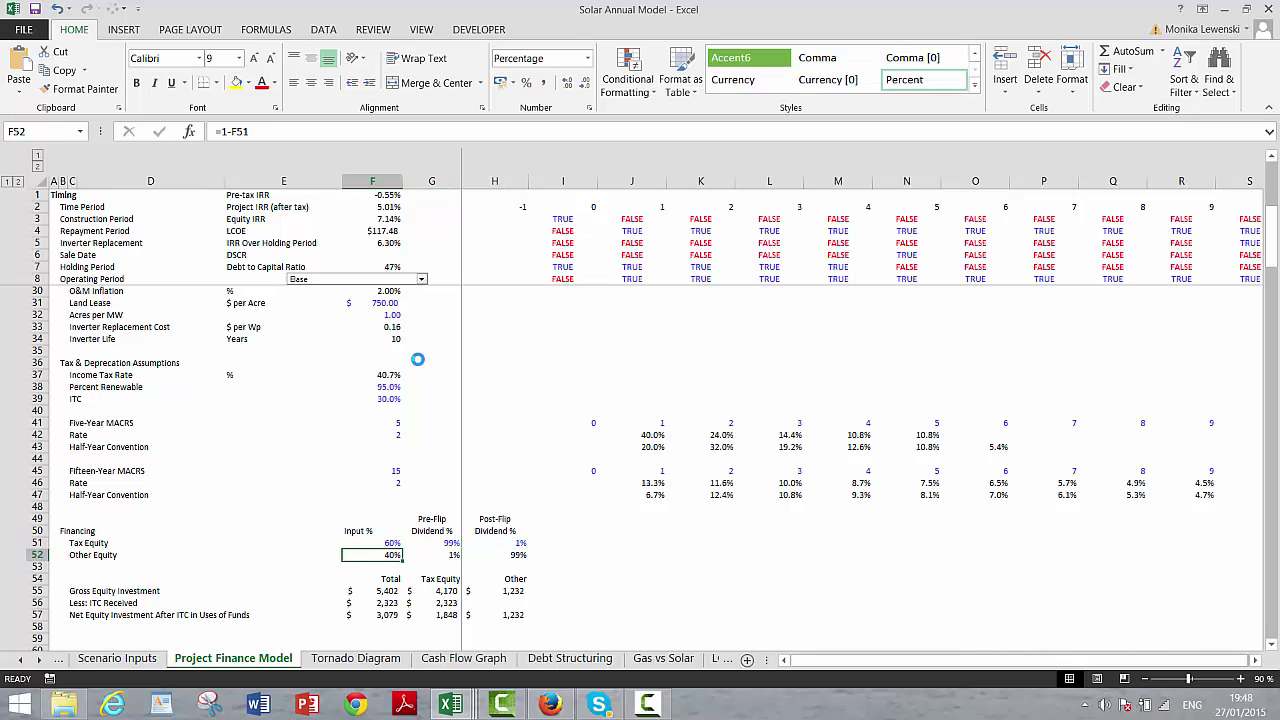
pyautogui.press('Up')
pyautogui.press('Right')
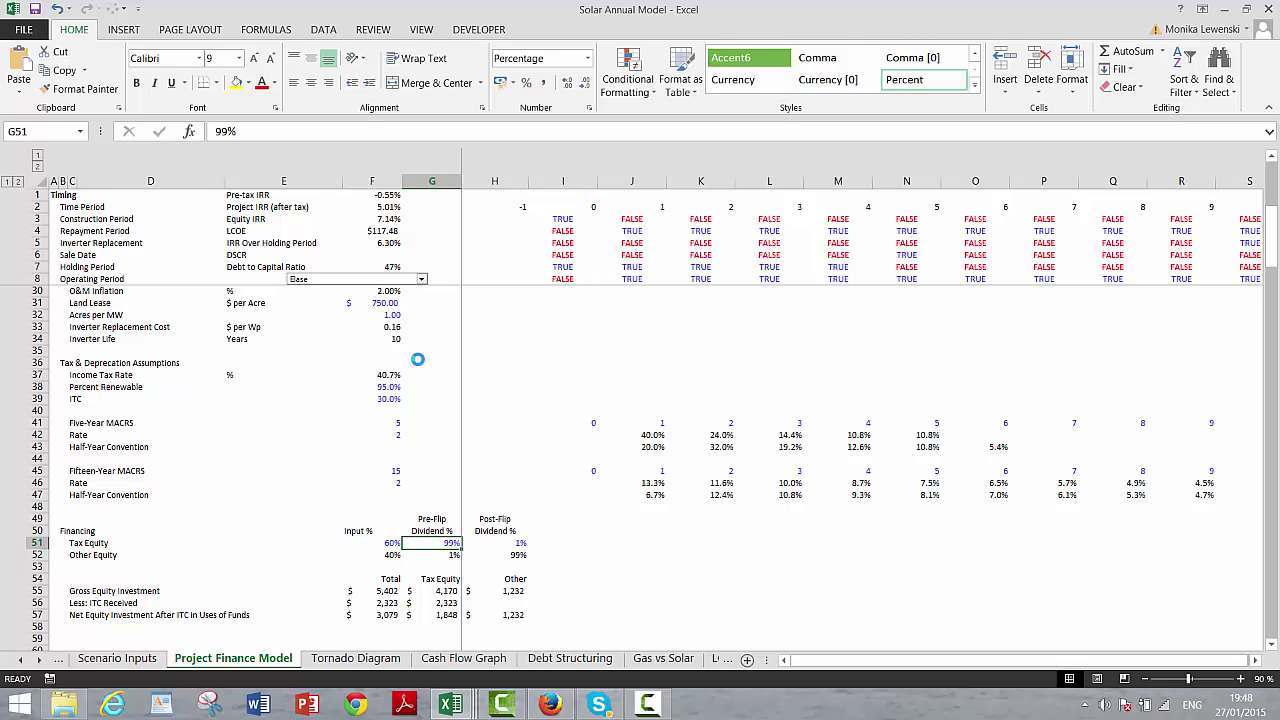
pyautogui.press('Left')
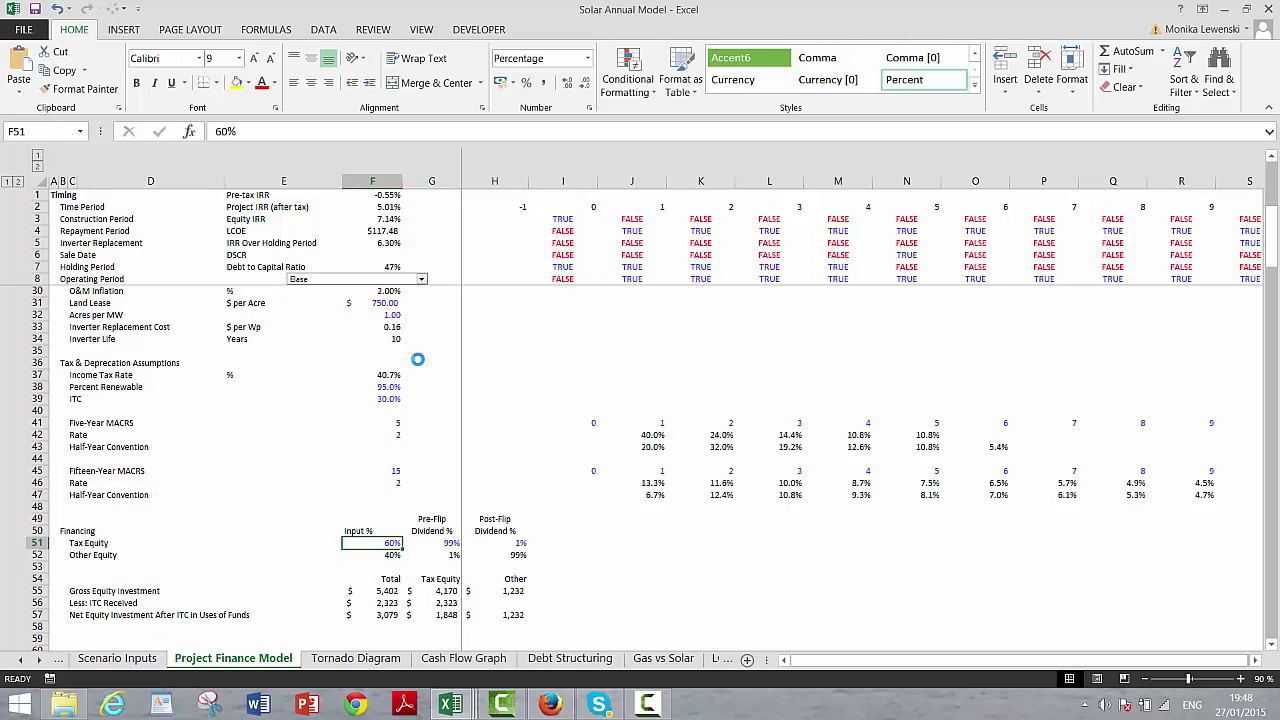
pyautogui.press('Down')
pyautogui.press('Right')
# Select the empty row 59 just above the 7.5% IRR Hurdle
pyautogui.press('Down')
pyautogui.press('Down')
pyautogui.press('Down')
pyautogui.press('Down')
pyautogui.press('Down')
pyautogui.press('Down')
pyautogui.press('Down')
pyautogui.press('Down')
pyautogui.press('Down')
pyautogui.press('Down')
pyautogui.press('Down')
pyautogui.press('Down')
pyautogui.press('Down')
pyautogui.press('Up')
pyautogui.press('Up')
pyautogui.press('Up')
pyautogui.press('Up')
pyautogui.press('Left')
pyautogui.press('Left')
pyautogui.press('Left')
pyautogui.press('Left')
pyautogui.press('Left')
pyautogui.press('Right')
pyautogui.press('Right')
pyautogui.press('Right')
pyautogui.press('Right')
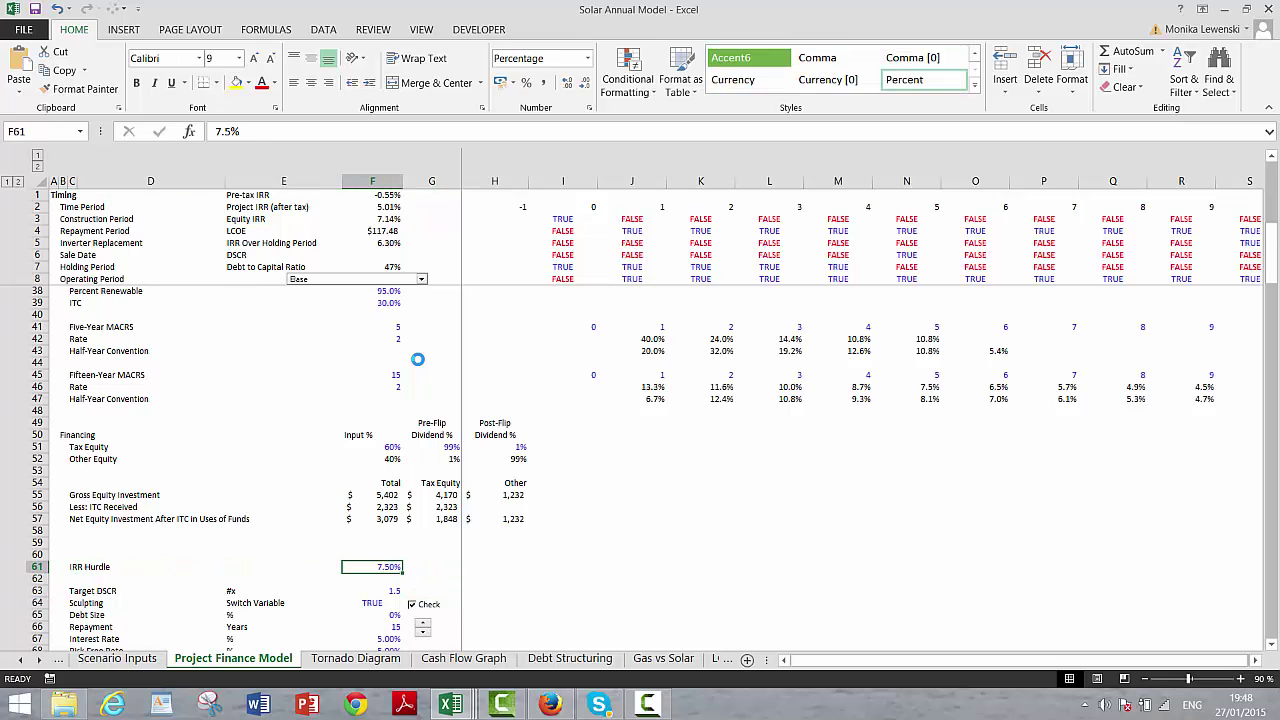
pyautogui.press('Up')
pyautogui.press('Up')
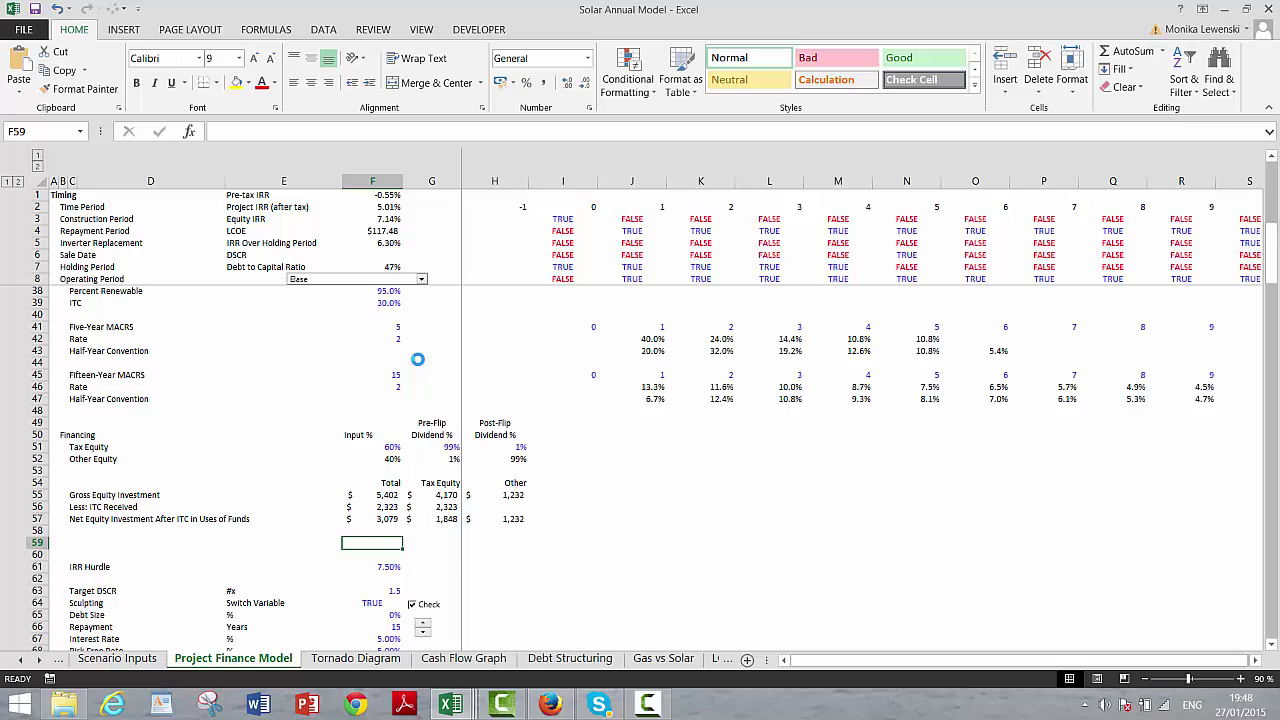
pyautogui.hotkey('shift', 'space')
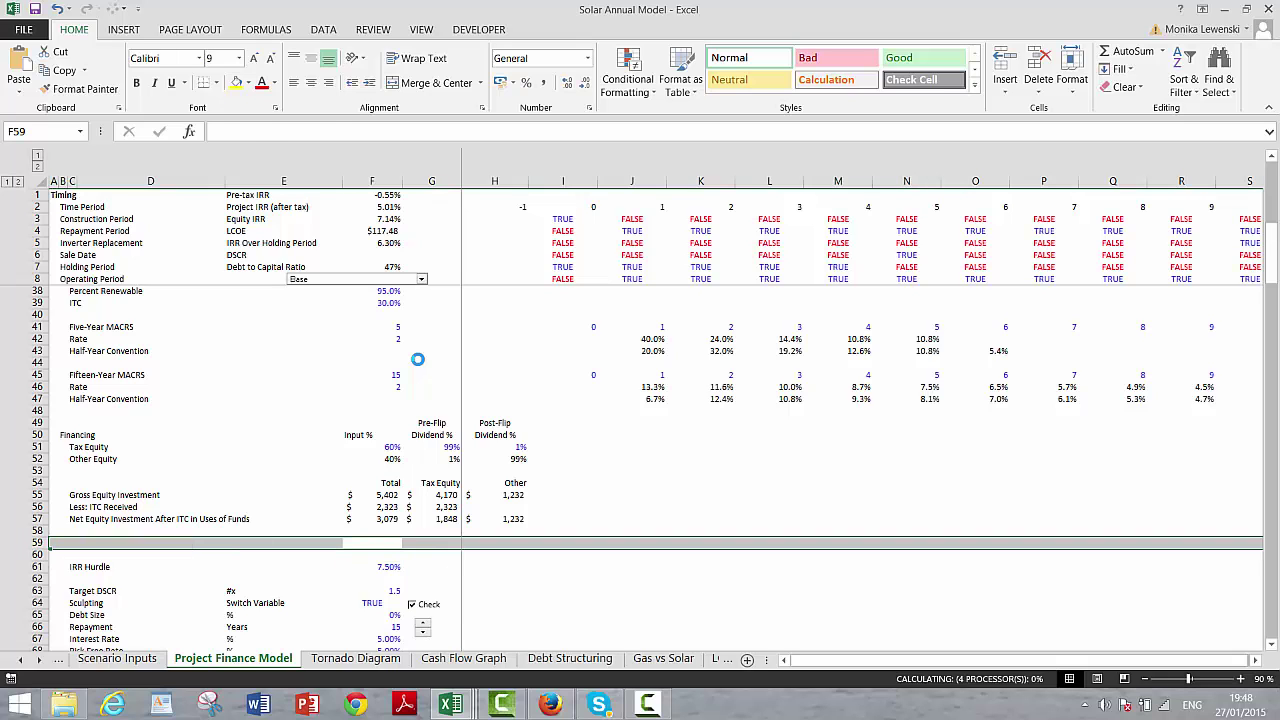
# Delete the empty row and relabel the IRR Hurdle as 'Flip Rate (IRR Hurdle)'
pyautogui.hotkey('ctrl', '-')
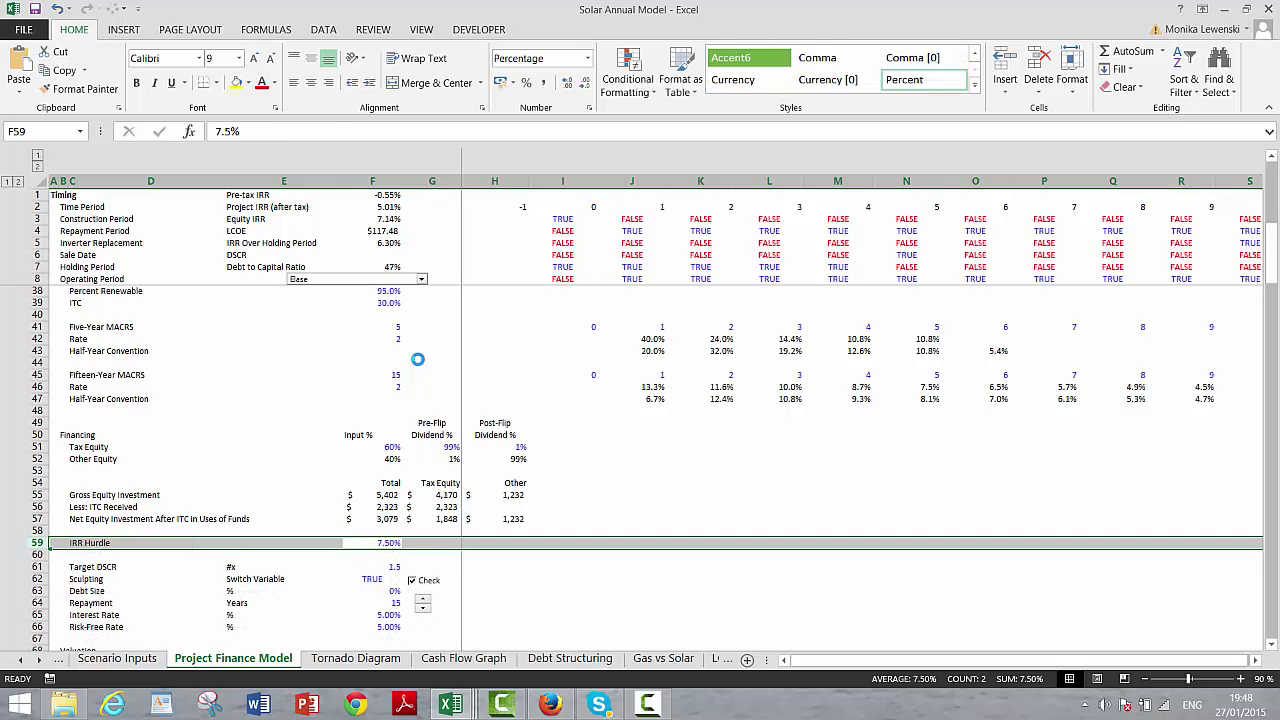
pyautogui.press('Left')
pyautogui.press('Left')
pyautogui.press('Left')
pyautogui.write('F')
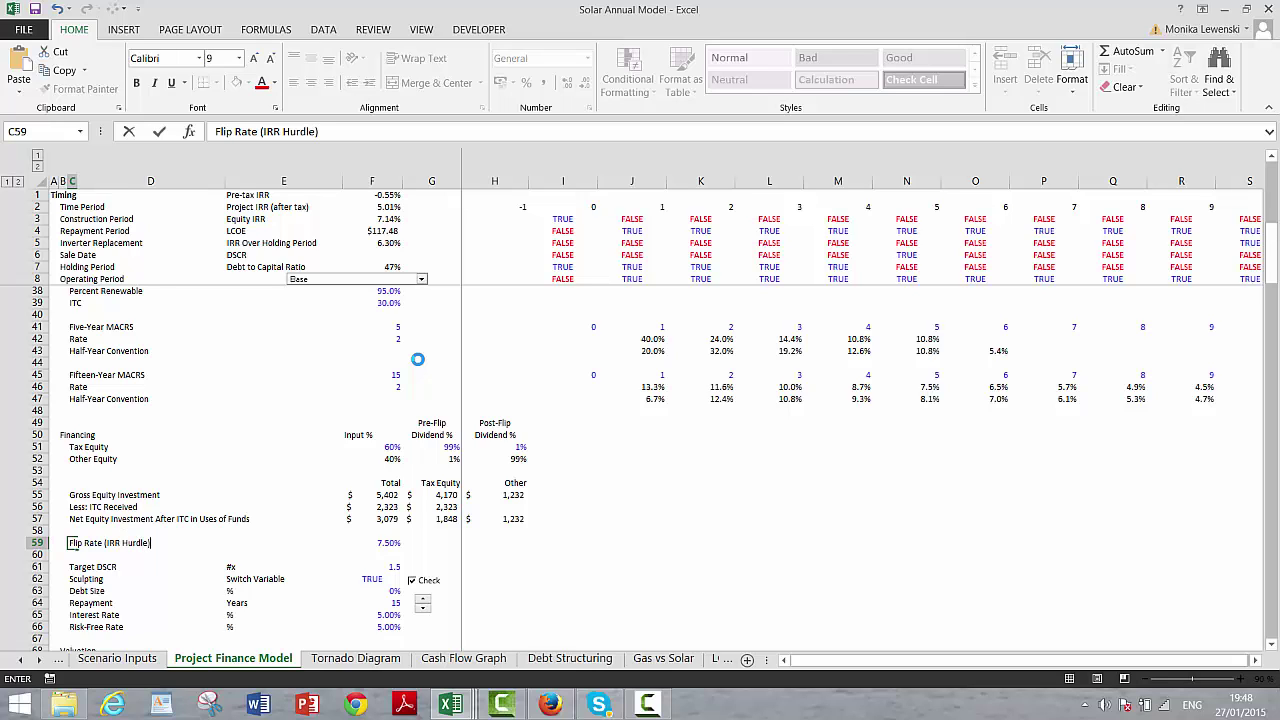
pyautogui.press('Return')
# Set the flip rate to 5.50%, giving 7.85% equity IRR and 7.55% holding-period IRR
pyautogui.press('Up')
pyautogui.press('Right')
pyautogui.press('Right')
pyautogui.press('Right')
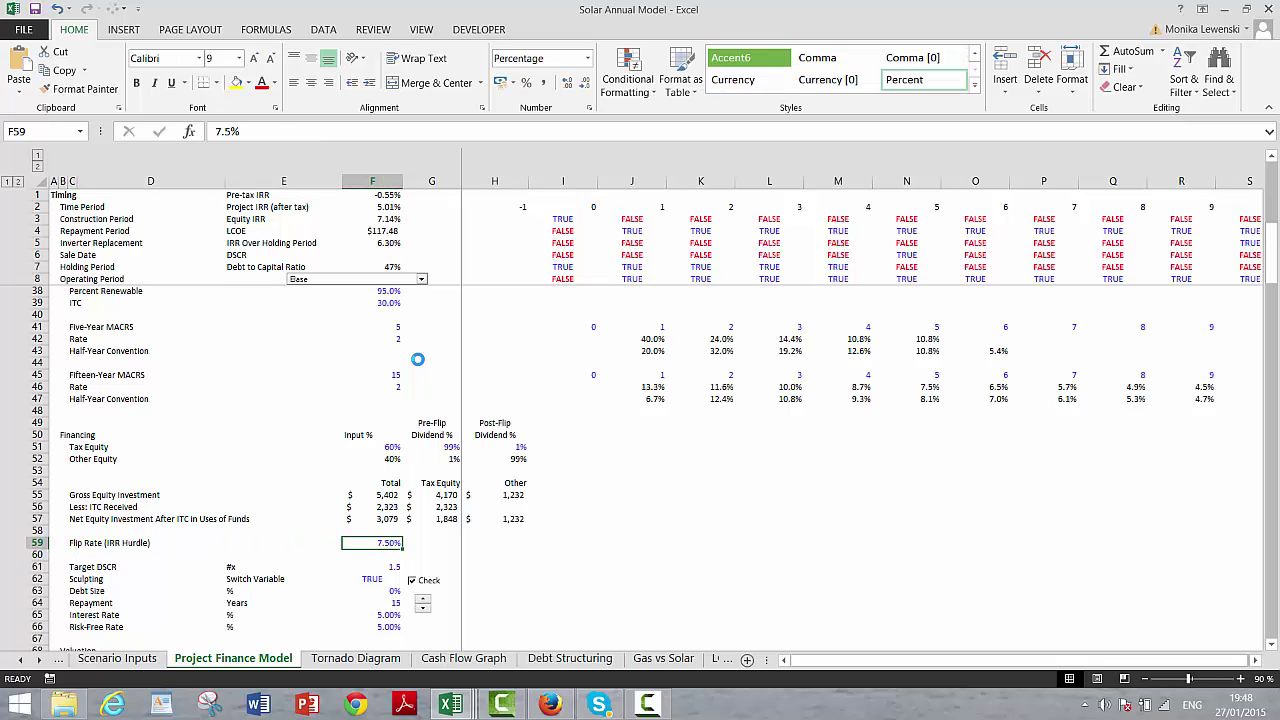
pyautogui.write('6')
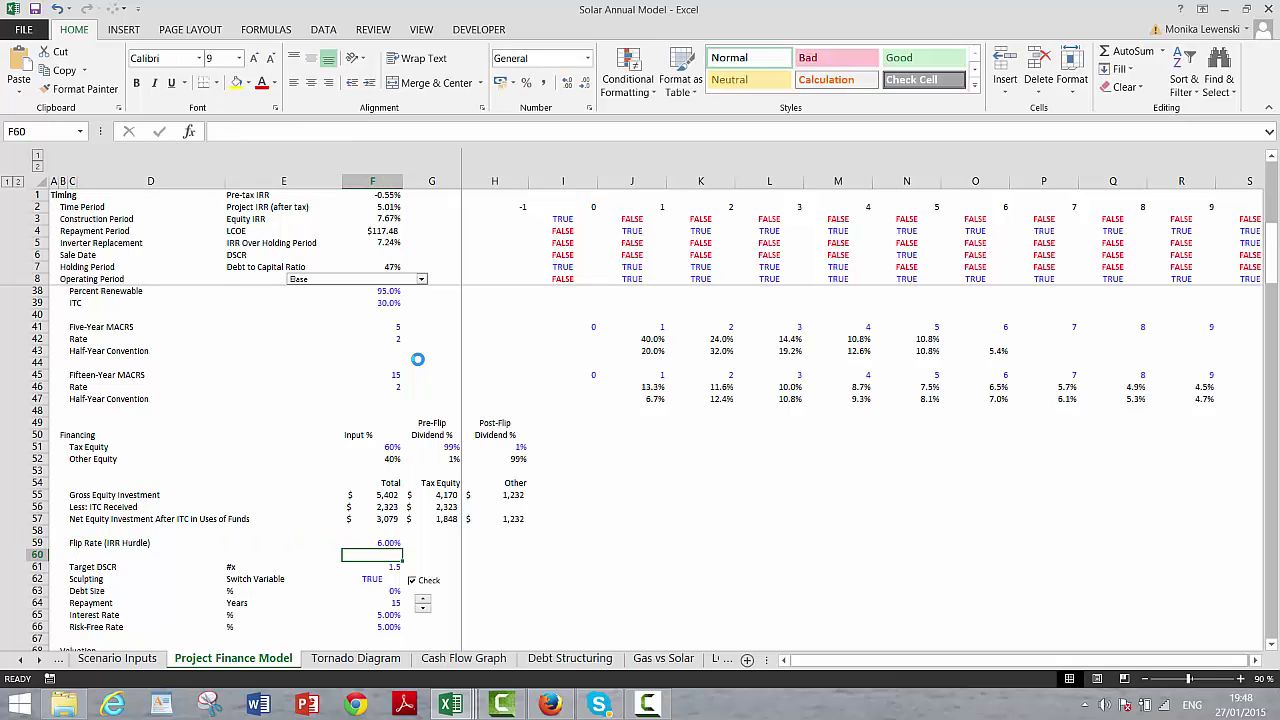
pyautogui.press('Up')
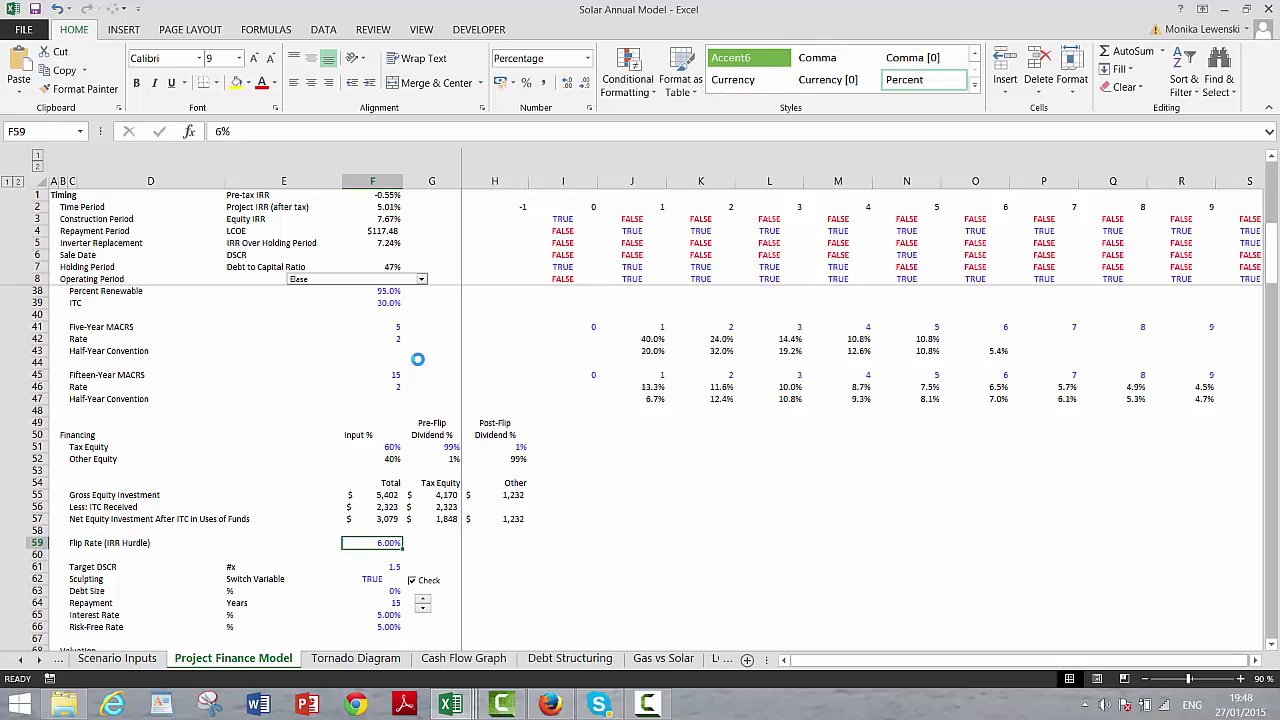
pyautogui.write('5')
pyautogui.press('Return')
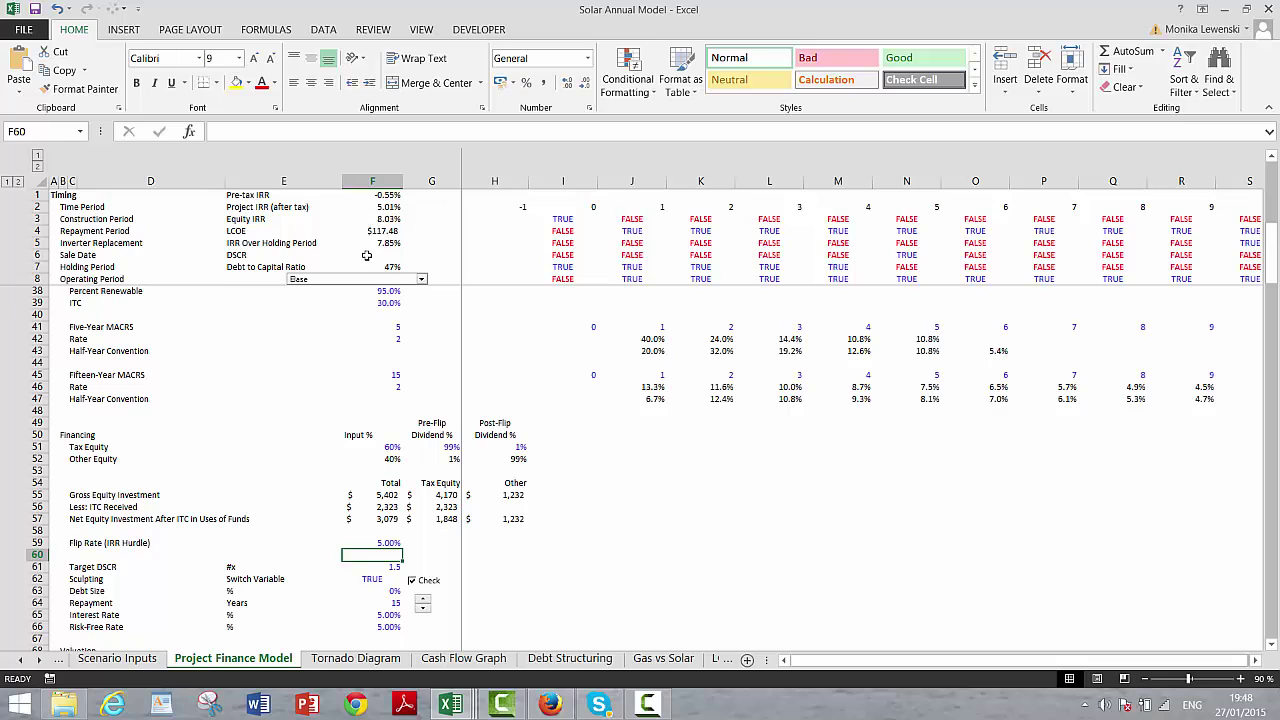
pyautogui.press('Up')
pyautogui.write('5')
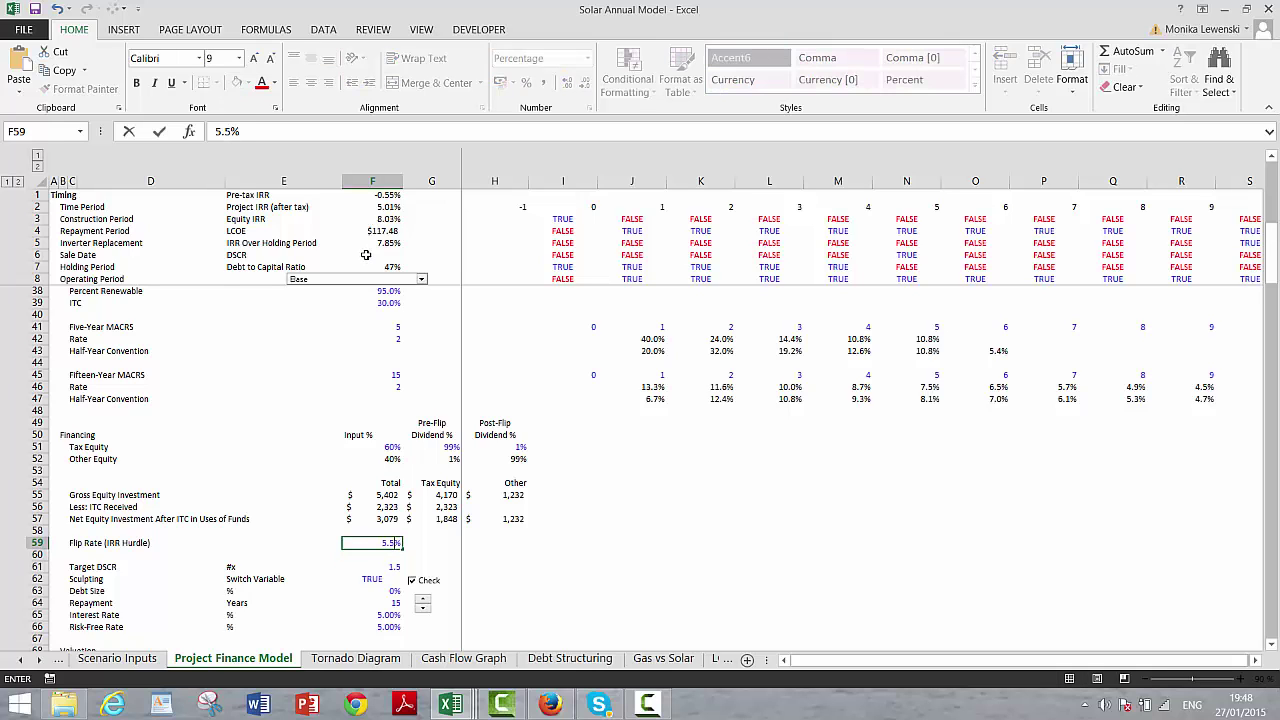
pyautogui.write('.5')
pyautogui.press('Return')
pyautogui.press('Down')
pyautogui.press('Down')
pyautogui.press('Down')
pyautogui.press('Down')
pyautogui.press('Down')
pyautogui.press('Down')
pyautogui.press('Down')
pyautogui.press('Down')
pyautogui.press('Down')
pyautogui.press('Down')
pyautogui.press('Down')
pyautogui.press('Down')
pyautogui.press('Down')
# Review the valuation discount rates, the -1 Pre-Construction period and the IRR Over Holding Period
pyautogui.press('Up')
pyautogui.press('Up')
pyautogui.press('Up')
pyautogui.press('Down')
pyautogui.press('Down')
pyautogui.press('Down')
pyautogui.press('Down')
pyautogui.press('Down')
pyautogui.press('Down')
pyautogui.press('Down')
pyautogui.press('Down')
pyautogui.press('Down')
pyautogui.press('Up')
pyautogui.press('Up')
pyautogui.press('Up')
pyautogui.press('Up')
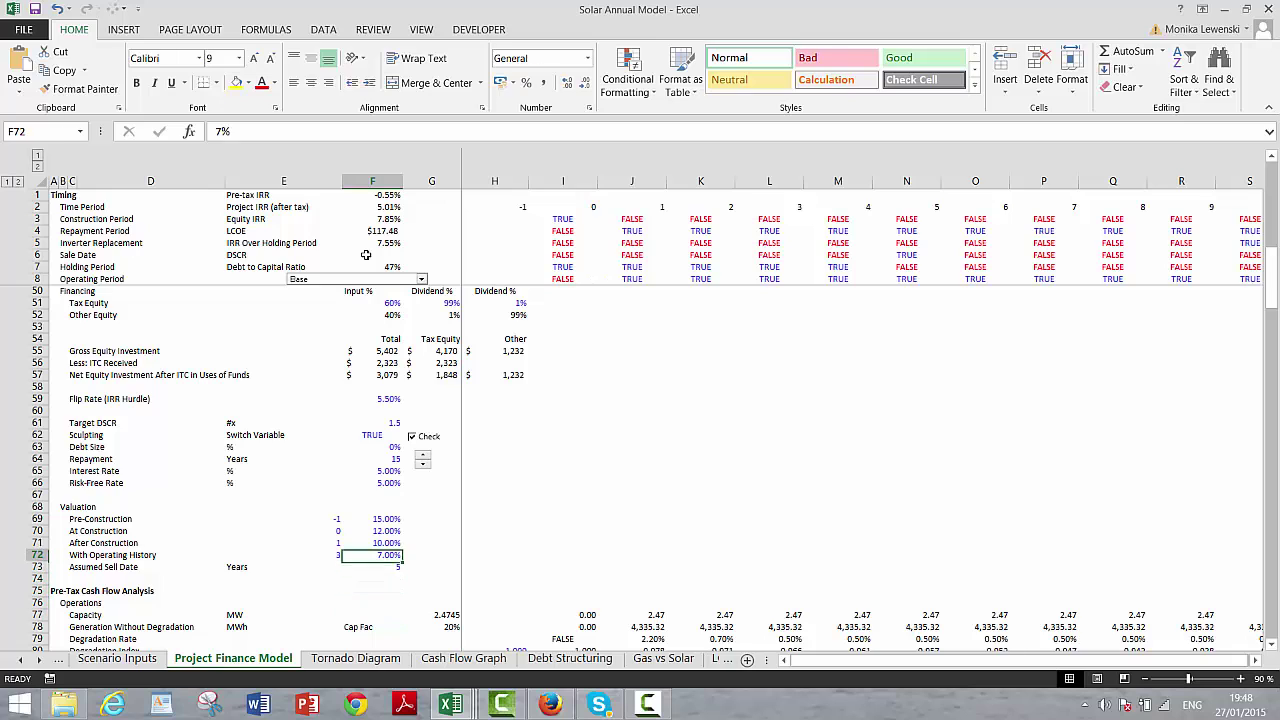
pyautogui.press('Up')
pyautogui.press('Up')
pyautogui.press('Up')
pyautogui.press('Up')
pyautogui.press('Up')
pyautogui.press('Up')
pyautogui.press('Left')
pyautogui.press('Left')
pyautogui.press('Left')
pyautogui.press('Right')
pyautogui.press('Right')
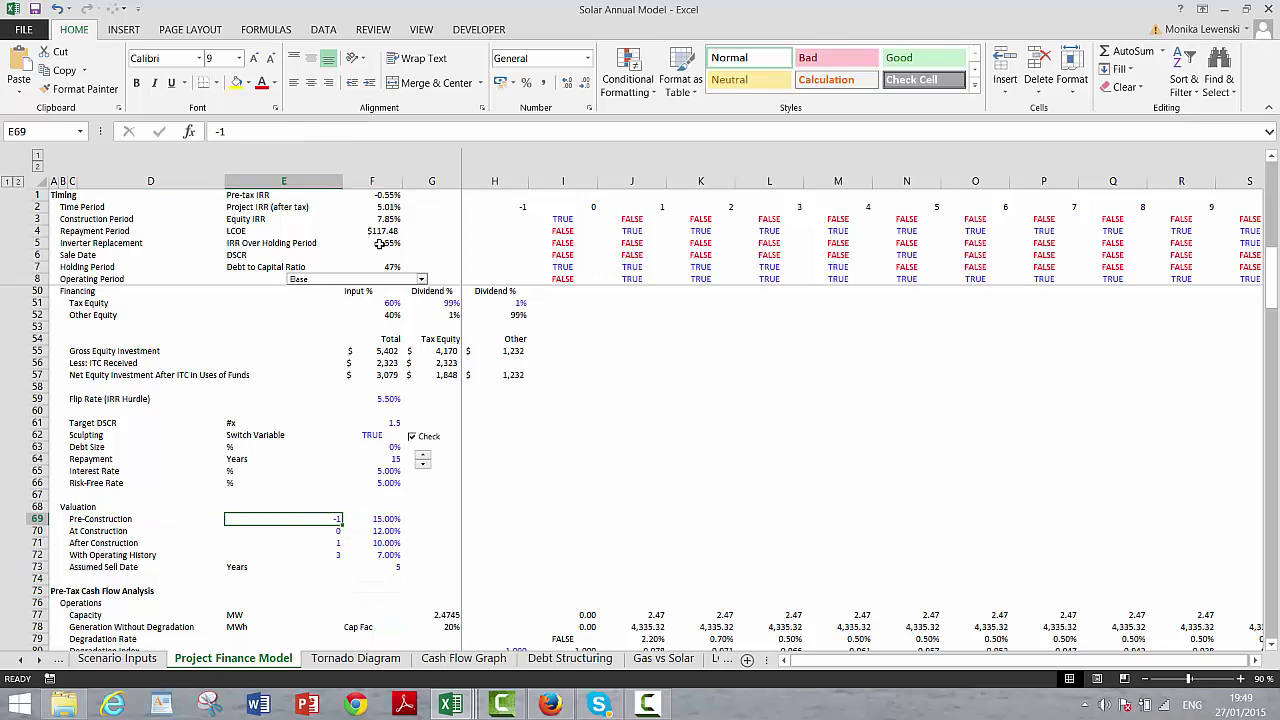
pyautogui.click(379, 243)
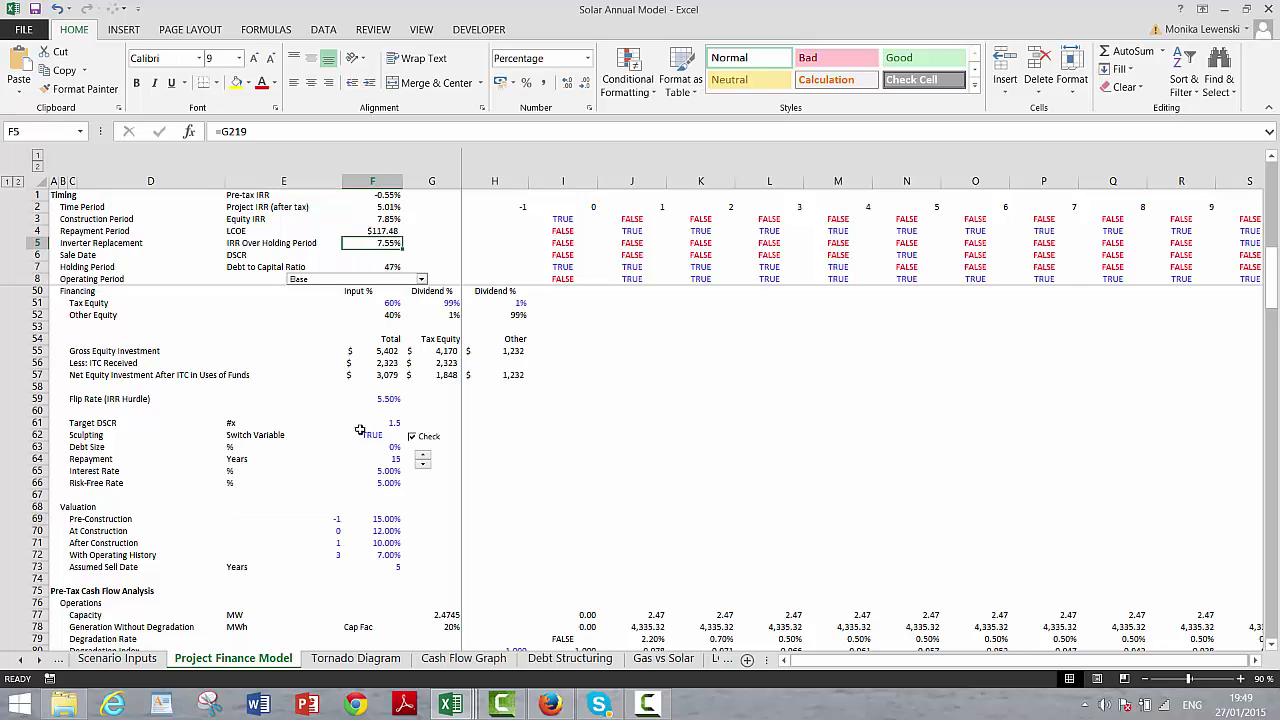
# Try an Assumed Sell Date of 2 years, then restore it to 5
pyautogui.click(380, 565)
pyautogui.write('2')
pyautogui.press('Return')
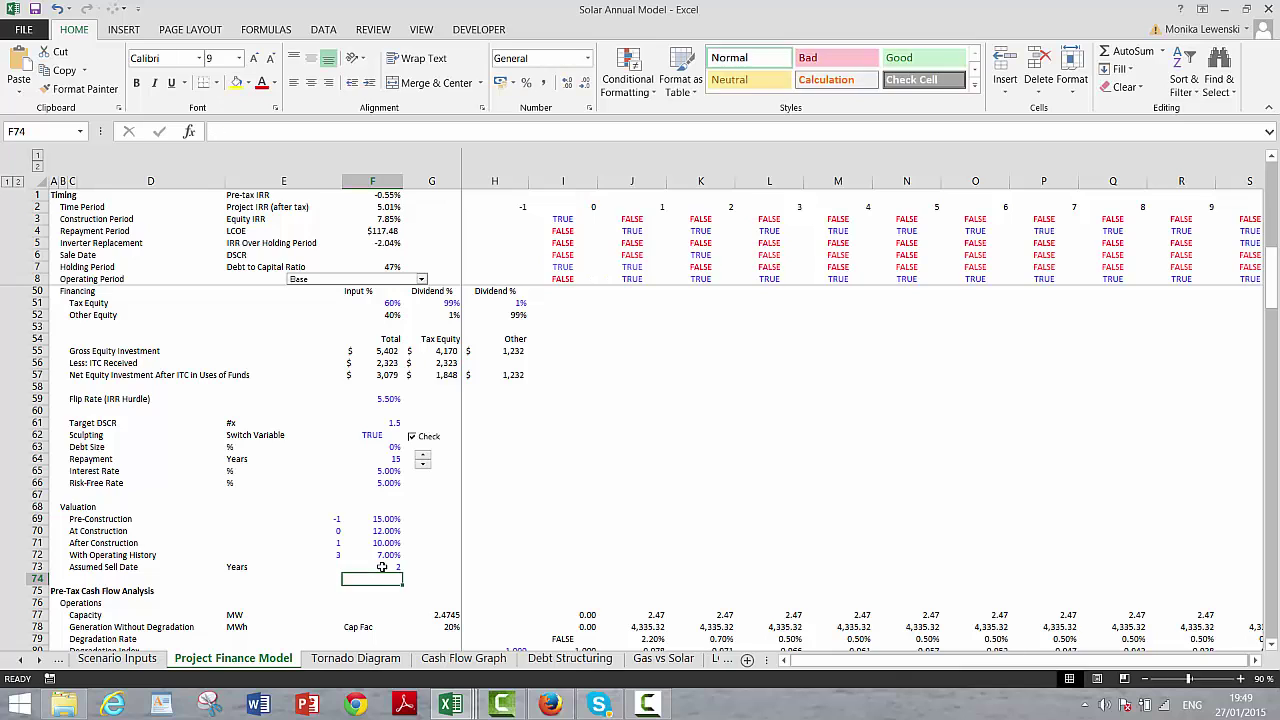
pyautogui.click(382, 567)
pyautogui.press('Up')
pyautogui.press('Down')
pyautogui.write('5')
pyautogui.press('Return')
pyautogui.press('Up')
pyautogui.press('Up')
pyautogui.press('Up')
pyautogui.press('Up')
pyautogui.press('Up')
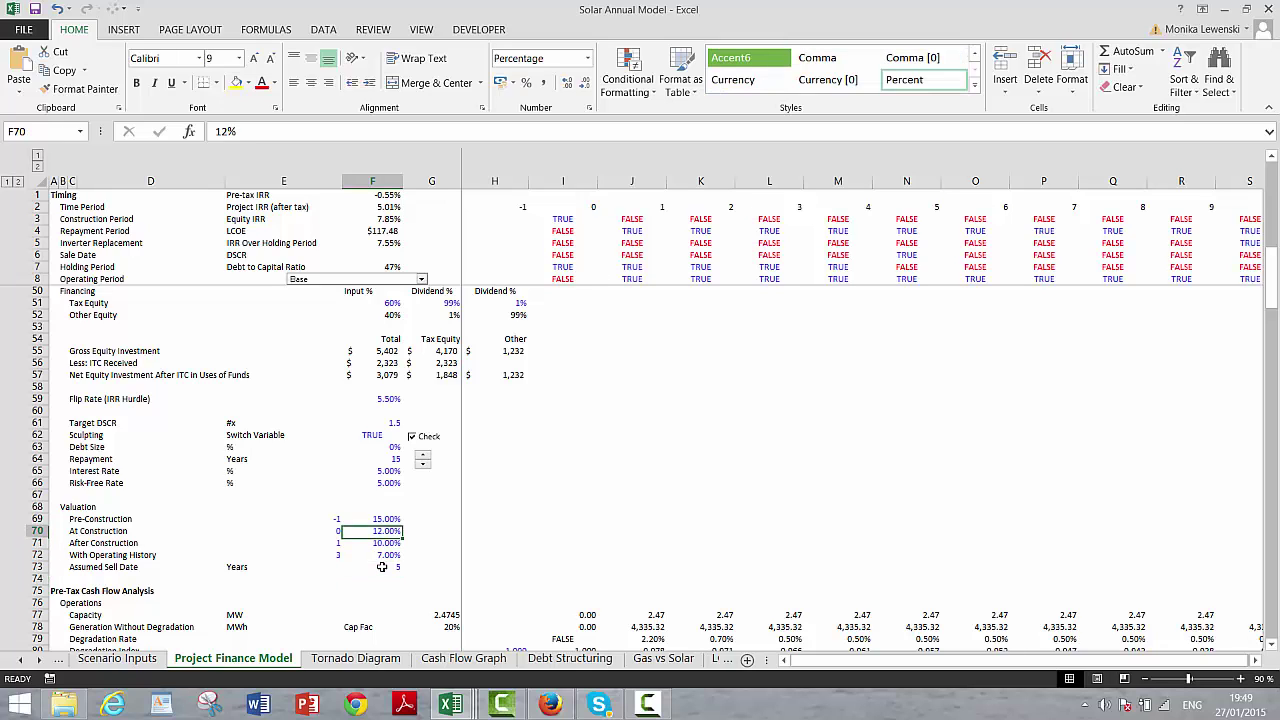
# Set the With Operating History rate to 6%, lifting holding-period IRR to 8.43%
pyautogui.press('Down')
pyautogui.press('Down')
pyautogui.press('Down')
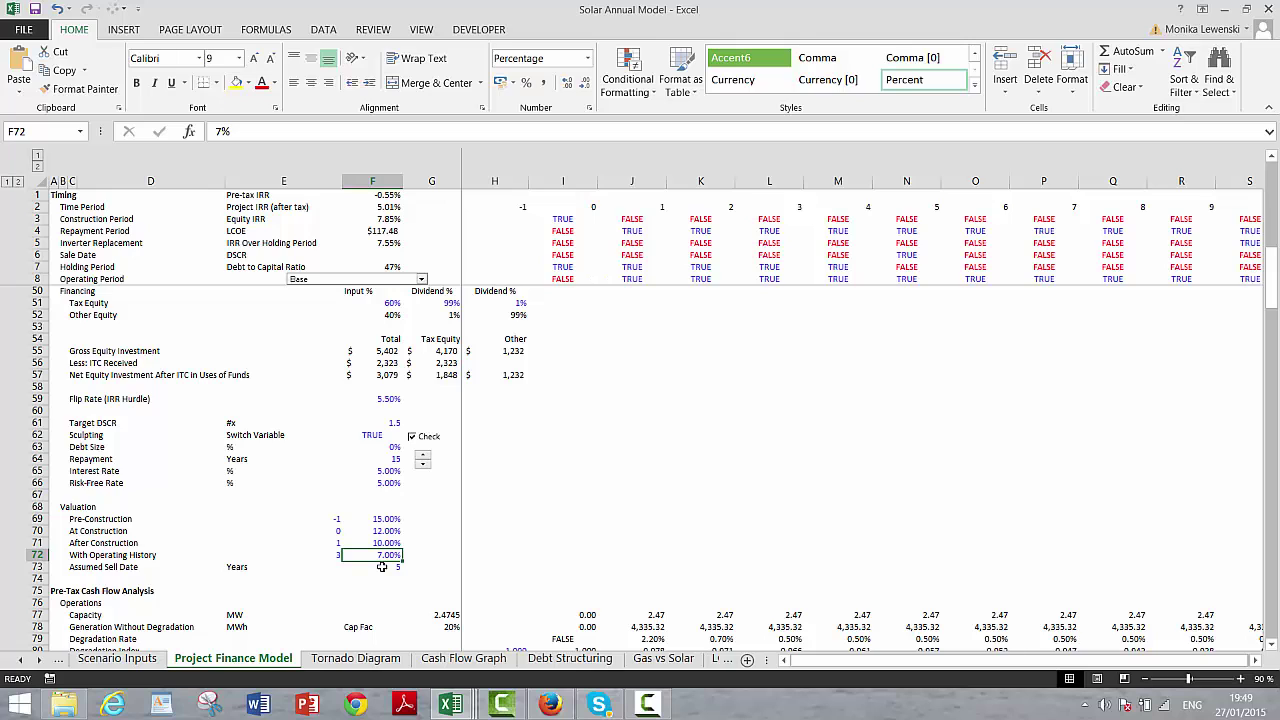
pyautogui.write('6')
pyautogui.press('Return')
pyautogui.press('Up')
pyautogui.press('Up')
pyautogui.press('Up')
pyautogui.press('Up')
pyautogui.press('Up')
pyautogui.press('Up')
pyautogui.press('Up')
pyautogui.press('Up')
pyautogui.press('Up')
pyautogui.press('Up')
pyautogui.press('Up')
pyautogui.press('Up')
pyautogui.press('Up')
pyautogui.press('Up')
pyautogui.press('Up')
pyautogui.press('Up')
pyautogui.press('Up')
pyautogui.press('Up')
pyautogui.press('Up')
pyautogui.press('Up')
pyautogui.press('Up')
pyautogui.press('Up')
pyautogui.press('Up')
pyautogui.press('Up')
pyautogui.press('Up')
pyautogui.press('Up')
pyautogui.press('Up')
pyautogui.press('Up')
pyautogui.press('Up')
pyautogui.press('Up')
pyautogui.press('Up')
# Set the Target Project IRR in F26 to 7% and re-solve the PPA price to $138.75/MWh
pyautogui.press('Down')
pyautogui.press('Down')
pyautogui.press('Down')
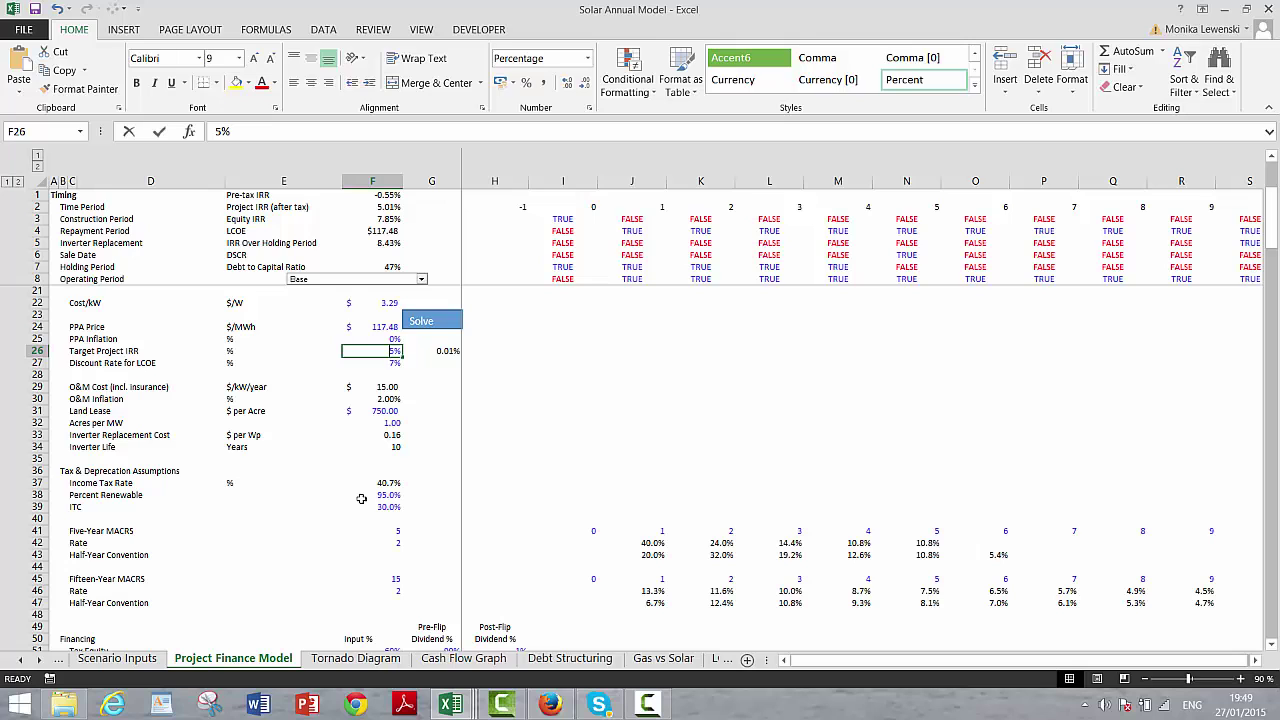
pyautogui.write('7')
pyautogui.press('Return')
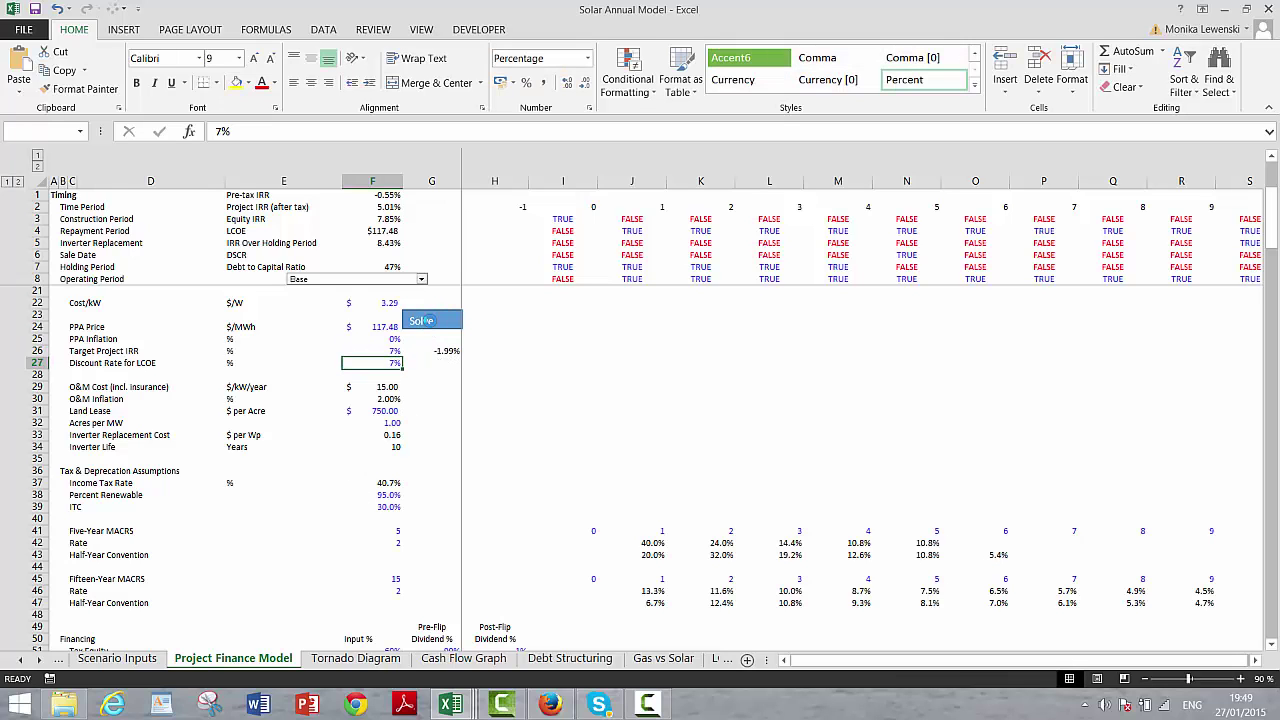
pyautogui.click(431, 506)
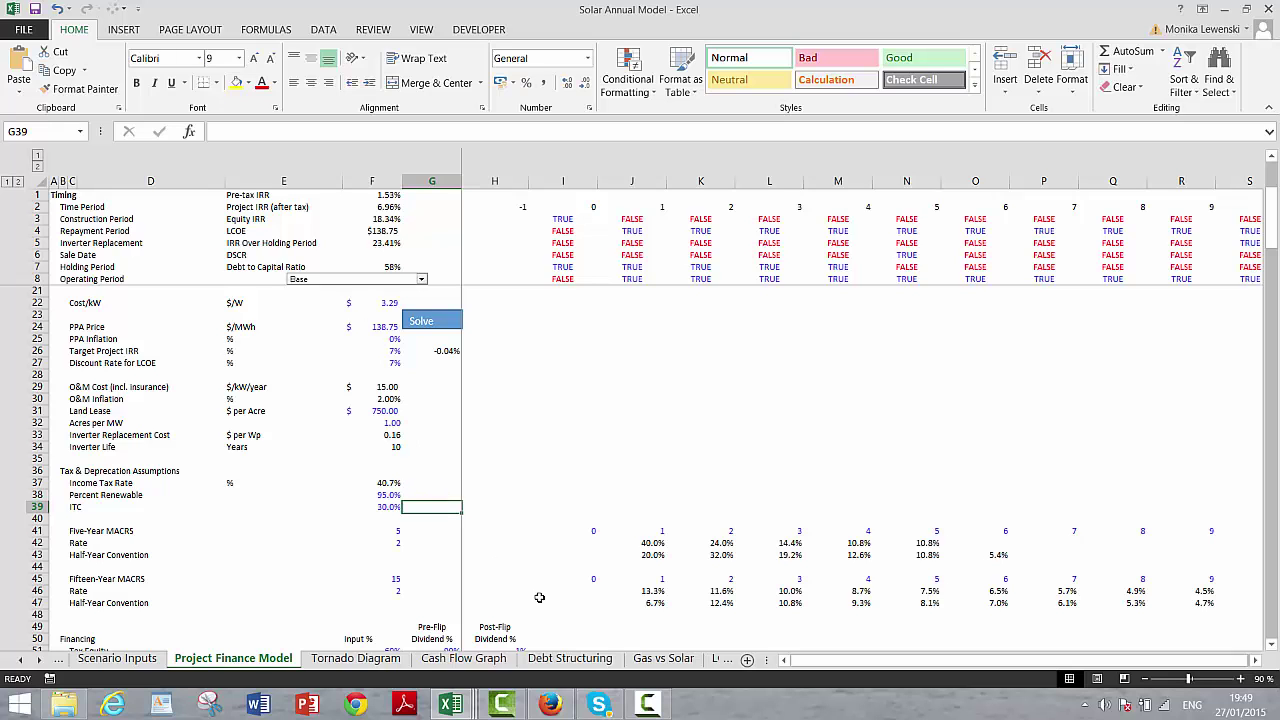
# Step down through the inputs to check the 20% capacity factor in G78
pyautogui.click(328, 567)
pyautogui.press('Down')
pyautogui.press('Down')
pyautogui.press('Down')
pyautogui.press('Down')
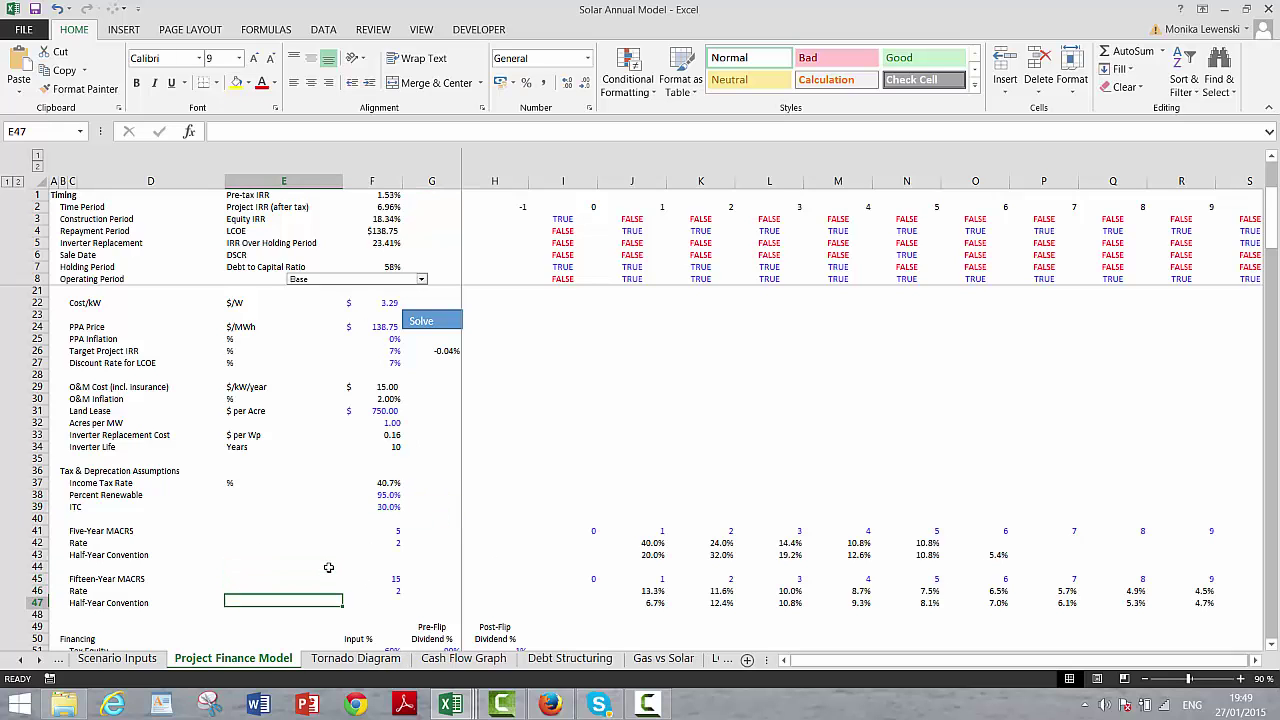
pyautogui.press('Down')
pyautogui.press('Down')
pyautogui.press('Down')
pyautogui.press('Down')
pyautogui.press('Down')
pyautogui.press('Down')
pyautogui.press('Down')
pyautogui.press('Down')
pyautogui.press('Down')
pyautogui.press('Down')
pyautogui.press('Down')
pyautogui.press('Down')
pyautogui.press('Down')
pyautogui.press('Down')
pyautogui.press('Down')
pyautogui.press('Down')
pyautogui.press('Down')
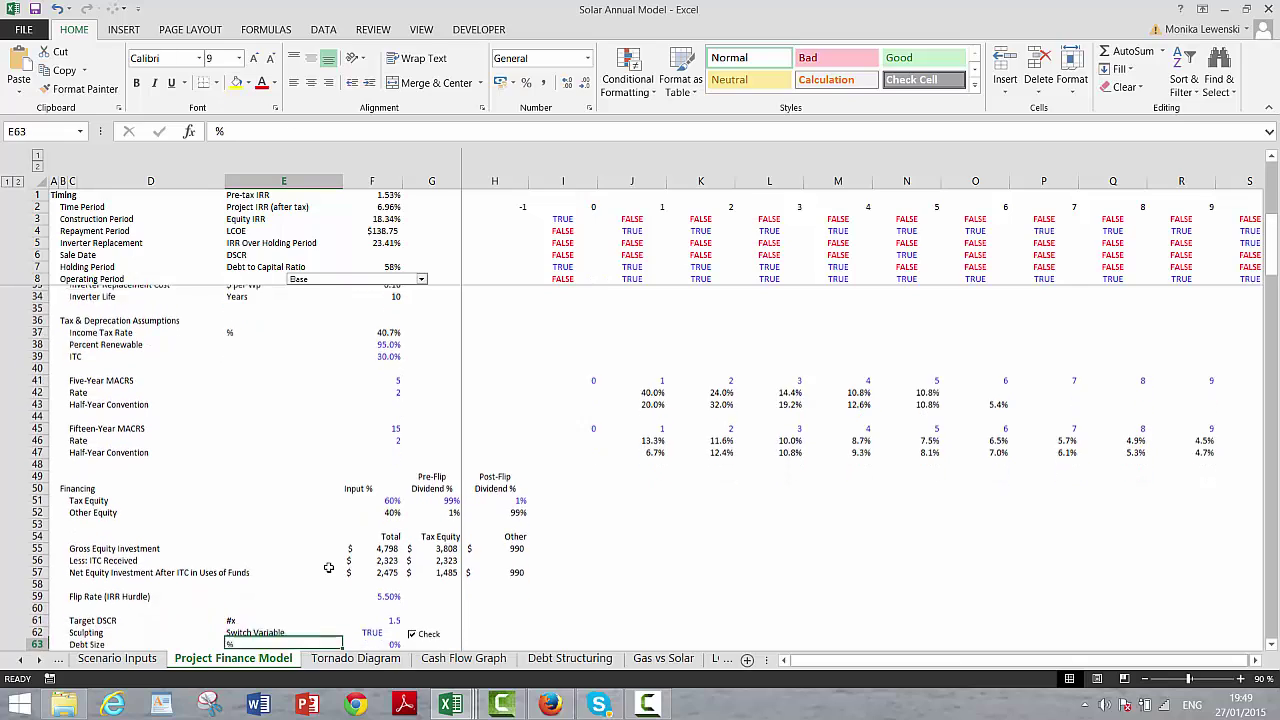
pyautogui.press('Down')
pyautogui.press('Down')
pyautogui.press('Down')
pyautogui.press('Down')
pyautogui.press('Down')
pyautogui.press('Down')
pyautogui.press('Down')
pyautogui.press('Down')
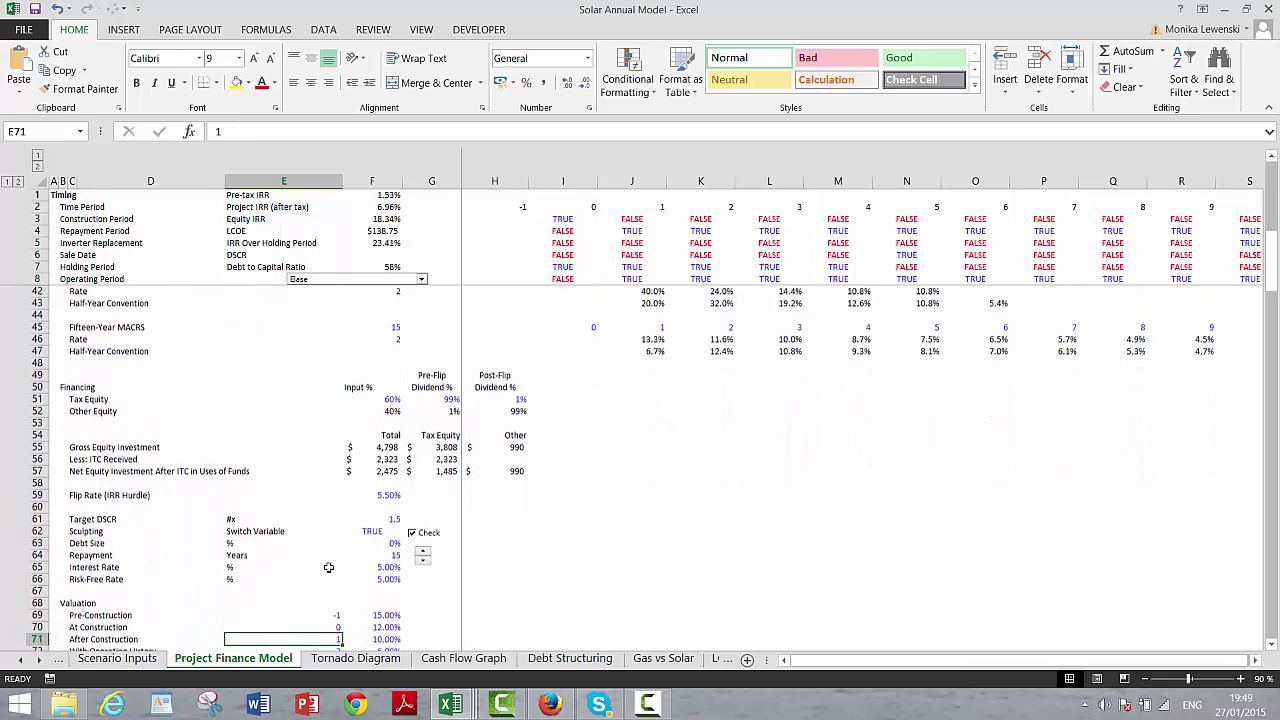
pyautogui.press('Down')
pyautogui.press('Down')
pyautogui.press('Down')
pyautogui.press('Down')
pyautogui.press('Down')
pyautogui.press('Down')
pyautogui.press('Down')
pyautogui.press('Down')
pyautogui.press('Down')
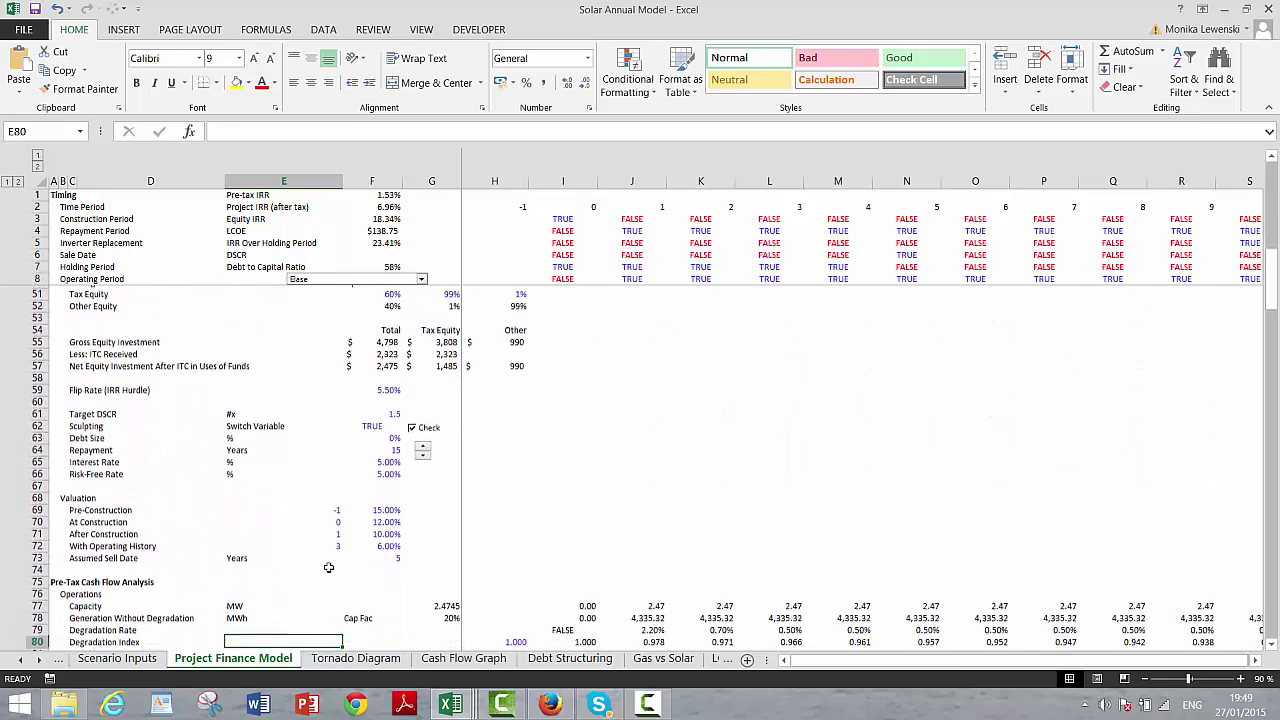
pyautogui.press('Down')
pyautogui.press('Down')
pyautogui.press('Up')
pyautogui.press('Up')
pyautogui.press('Up')
pyautogui.press('Up')
pyautogui.press('Up')
pyautogui.press('Up')
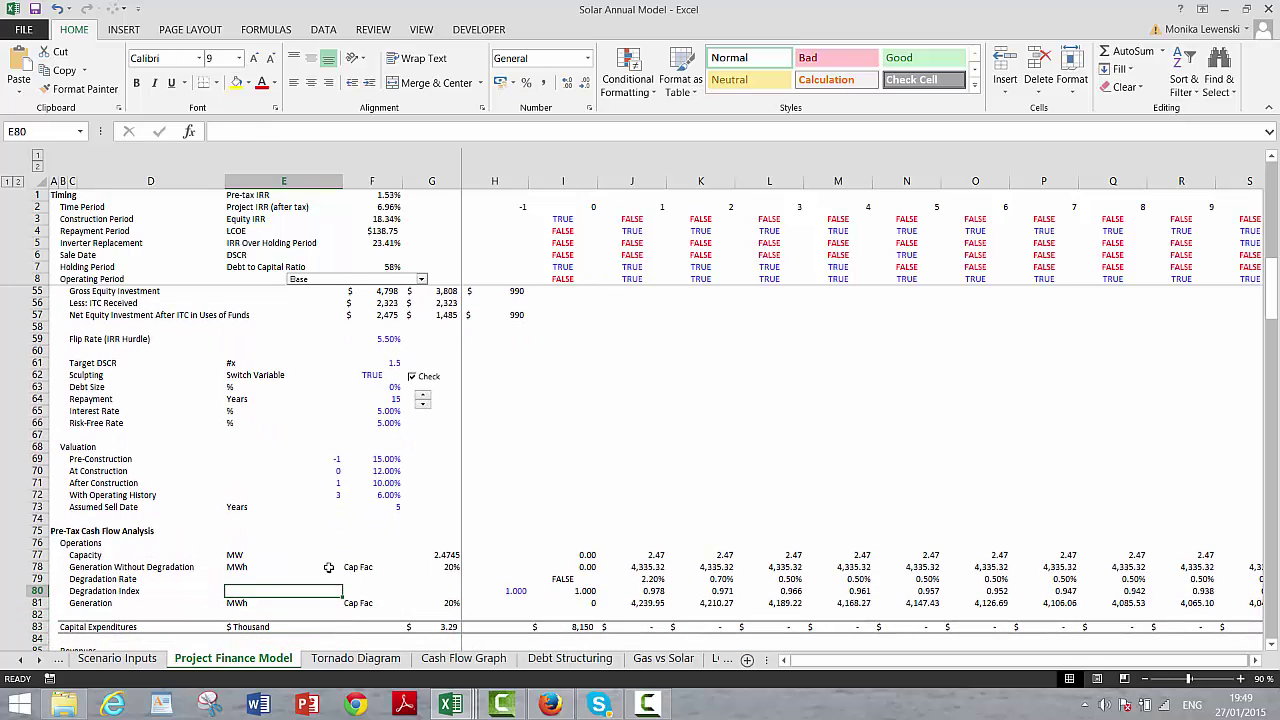
pyautogui.press('Right')
pyautogui.press('Right')
pyautogui.press('Down')
pyautogui.press('Up')
pyautogui.press('Left')
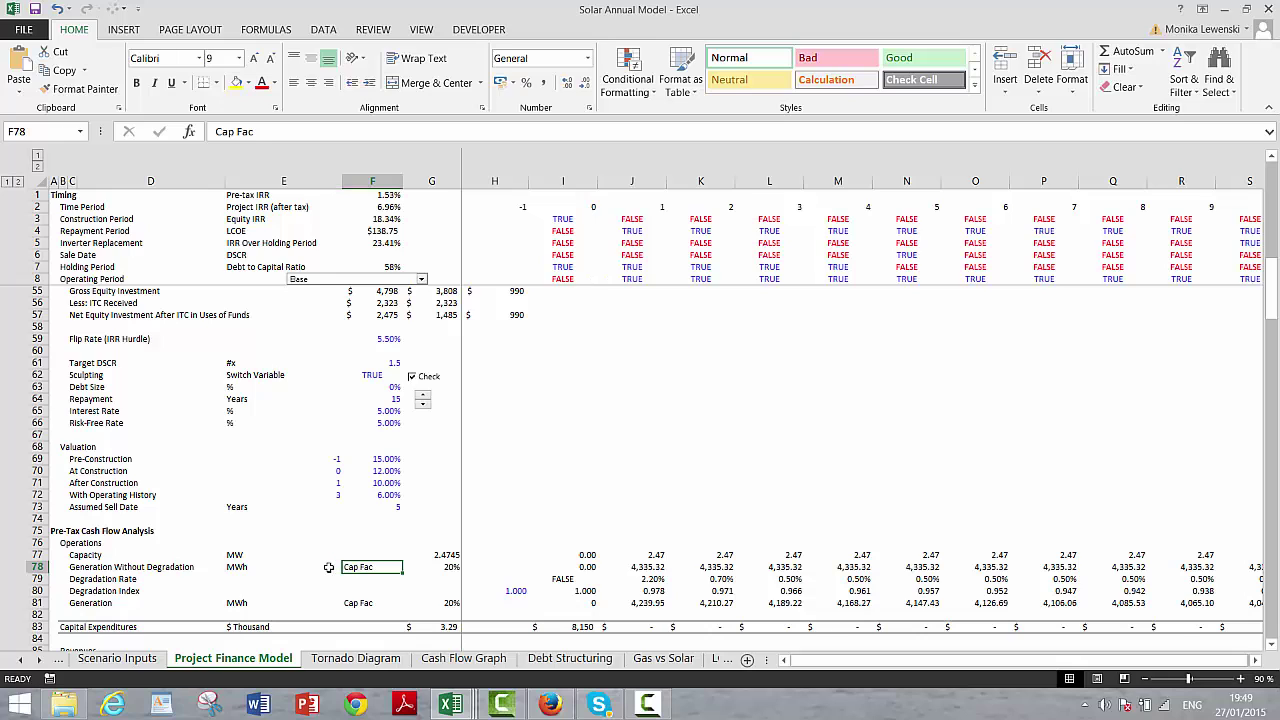
pyautogui.press('Right')
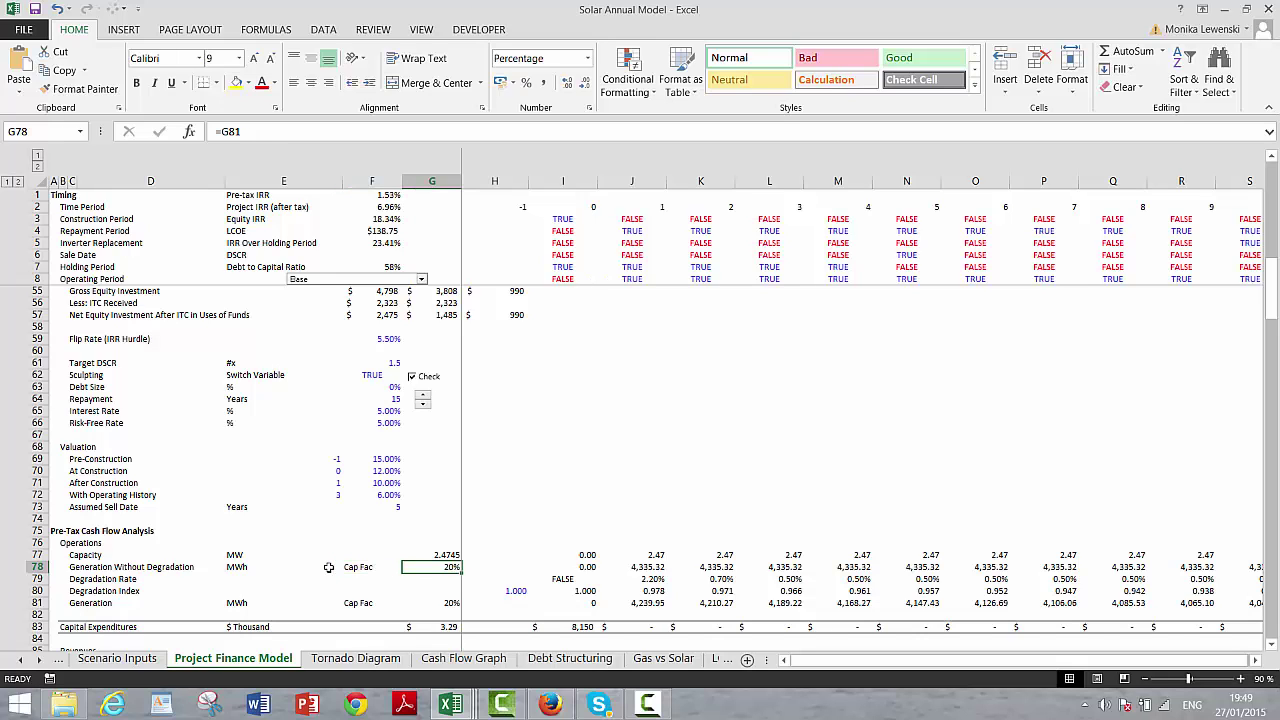
# Colour the Scenario Inputs tab red, return to Project Finance Model, and open the developer tools
pyautogui.rightClick(150, 655)
pyautogui.moveTo(182, 590)
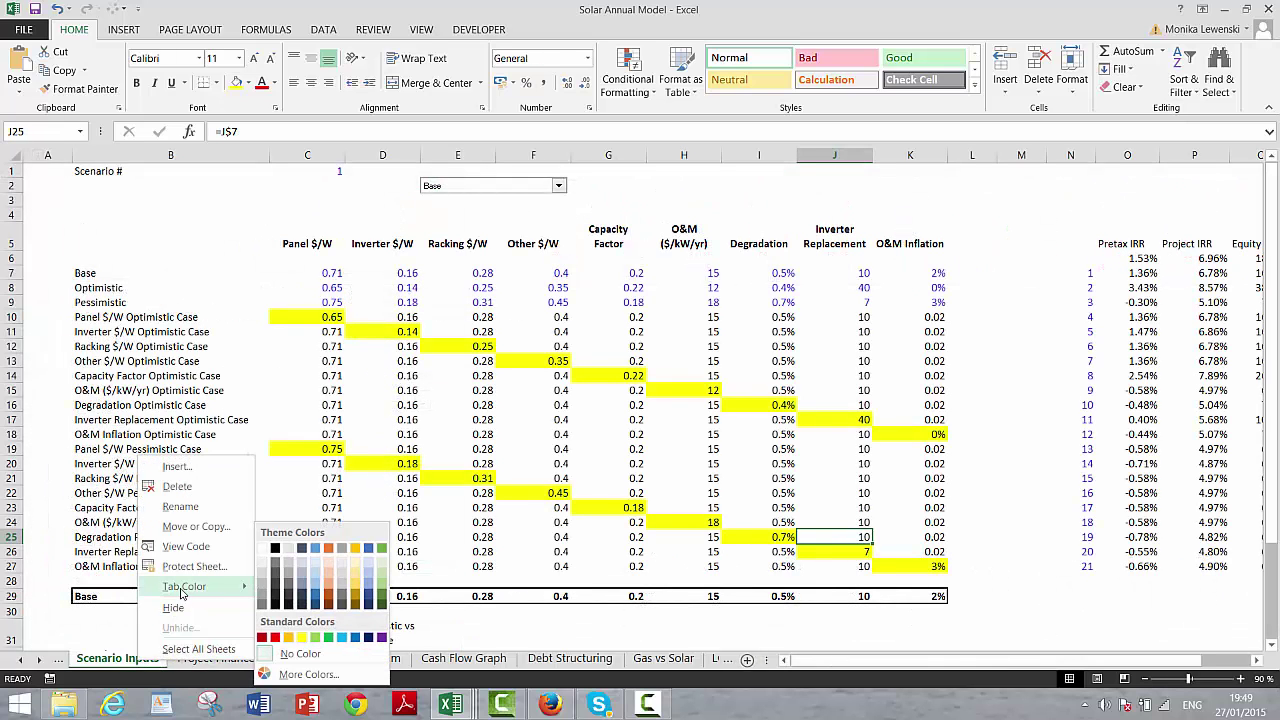
pyautogui.click(274, 638)
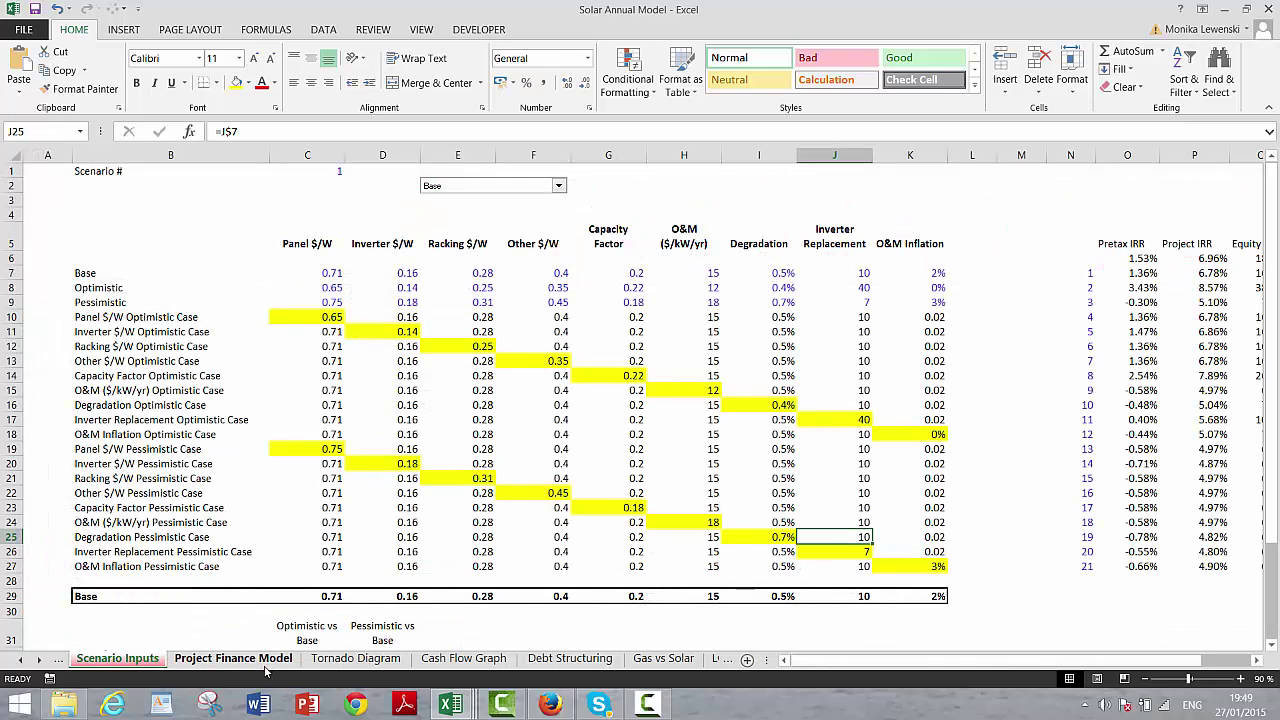
pyautogui.click(262, 660)
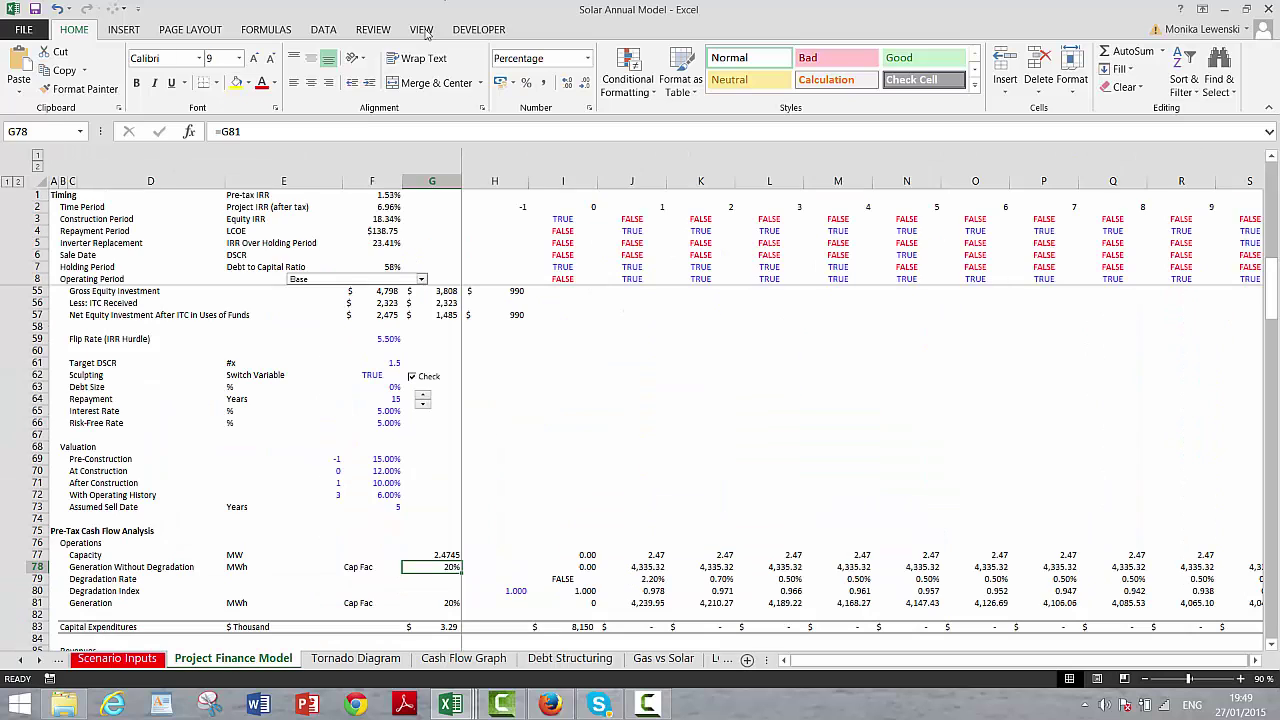
pyautogui.click(469, 32)
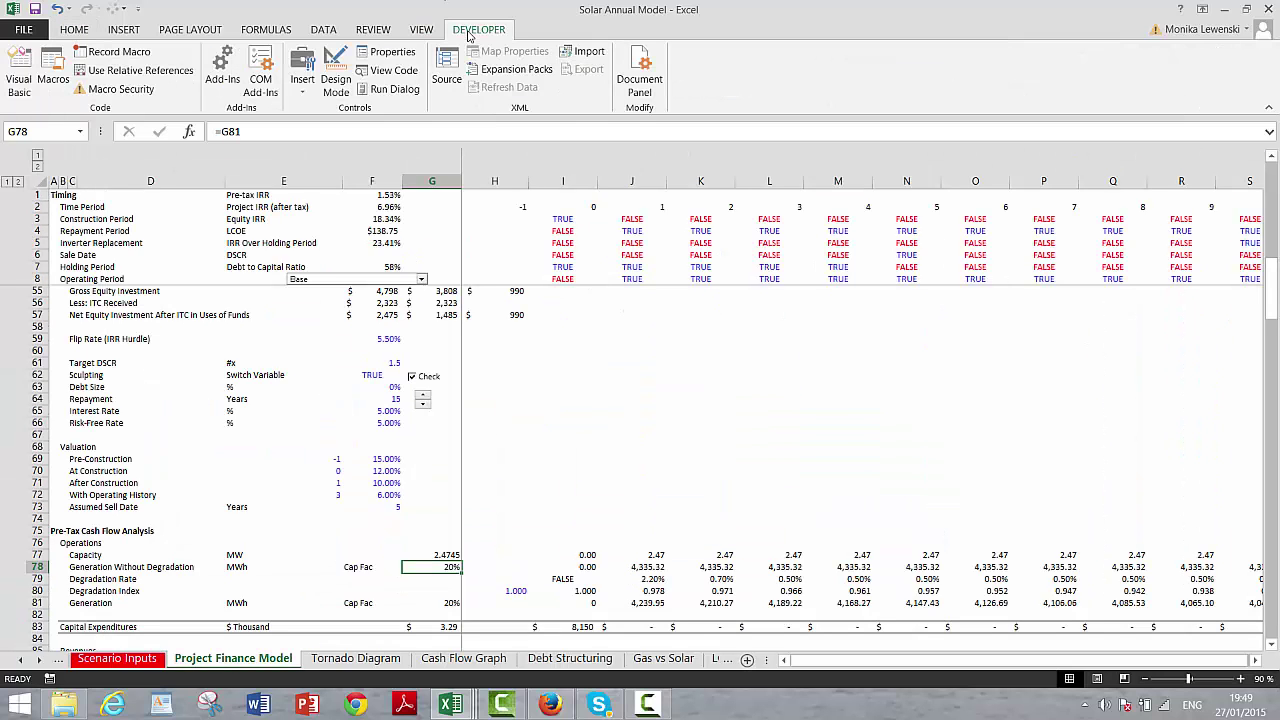
# Open the VBA editor and view the code of the Color macro
pyautogui.click(19, 72)
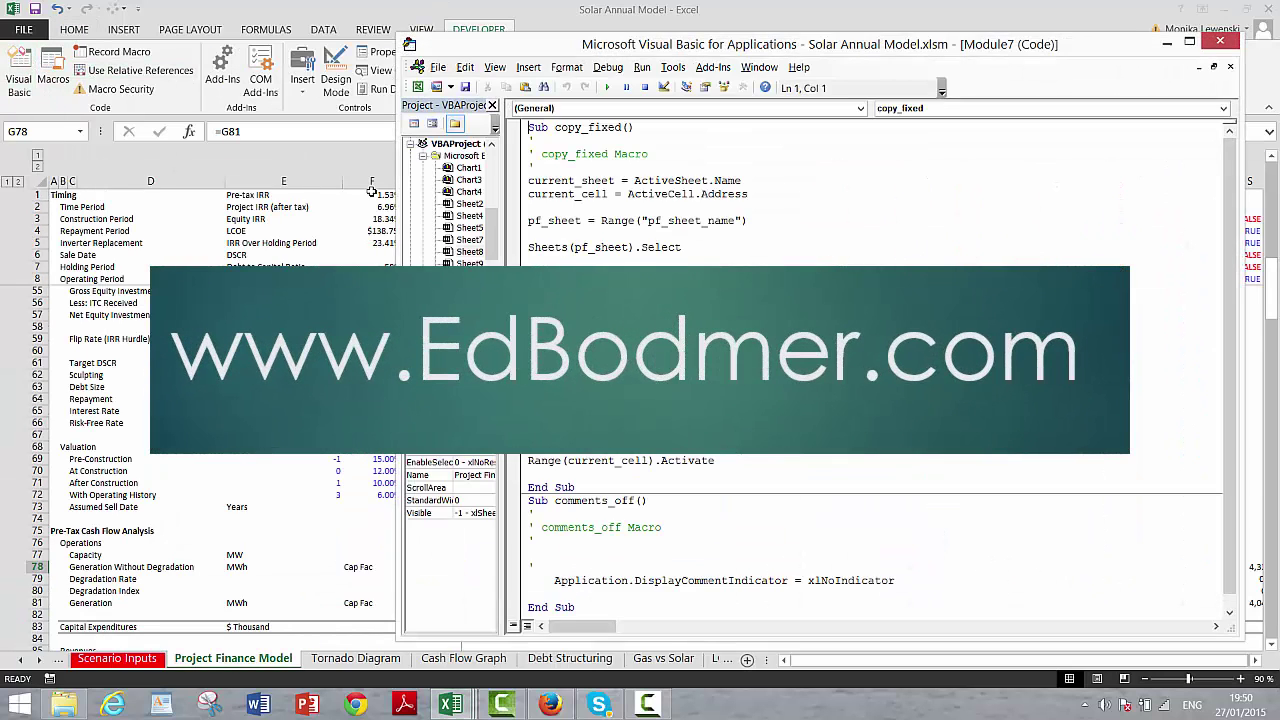
pyautogui.click(673, 67)
pyautogui.click(686, 123)
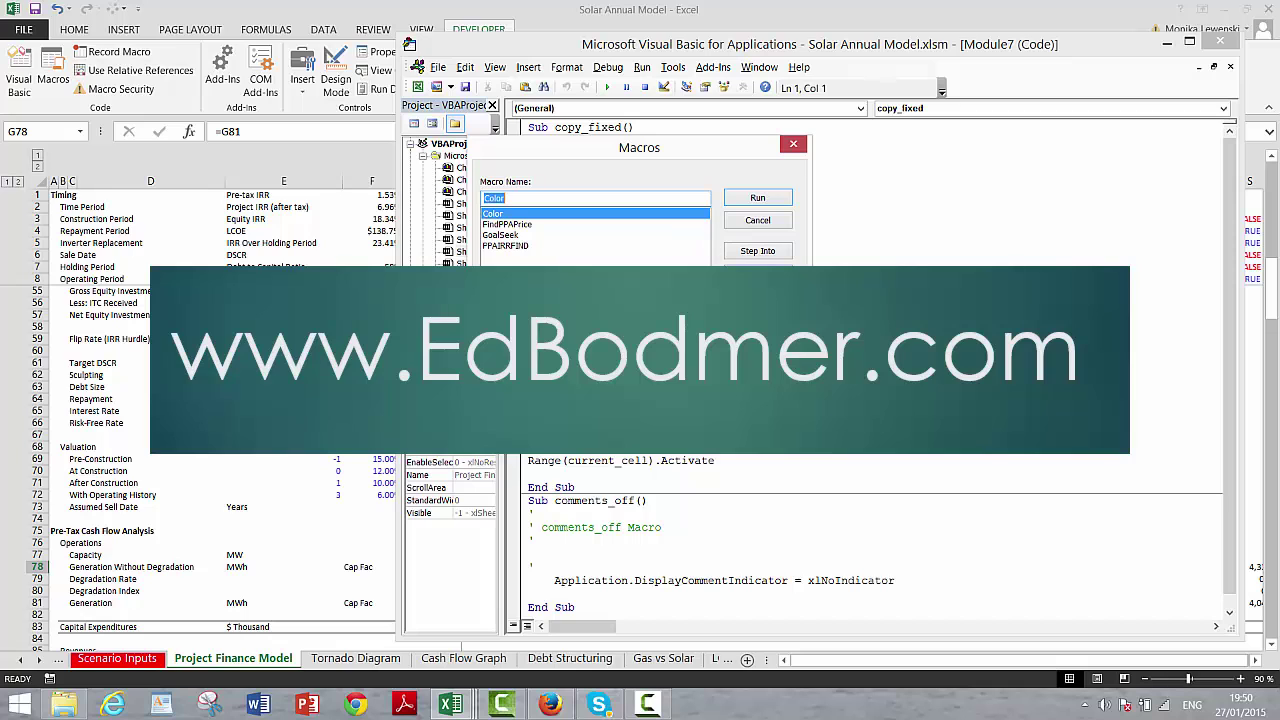
pyautogui.click(737, 273)
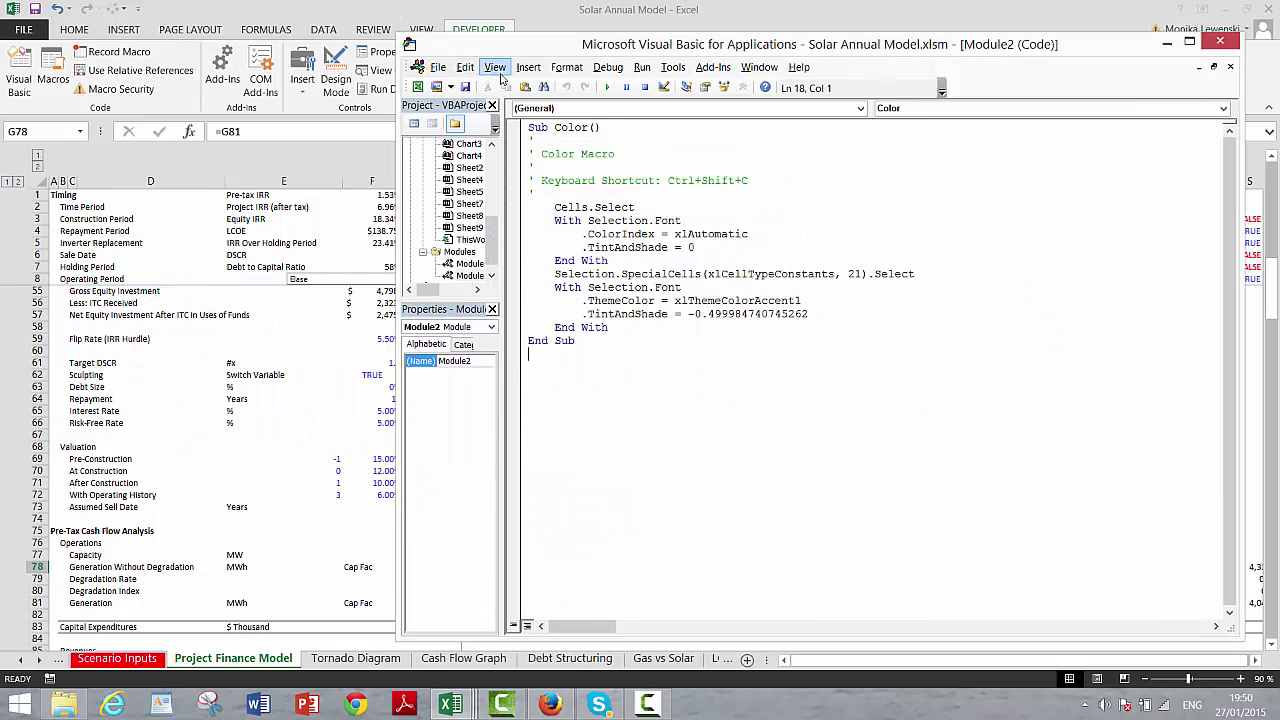
# Browse Insert File to the 12. Excel Utilities (fm) .bas files, then cancel and leave the editor
pyautogui.click(528, 67)
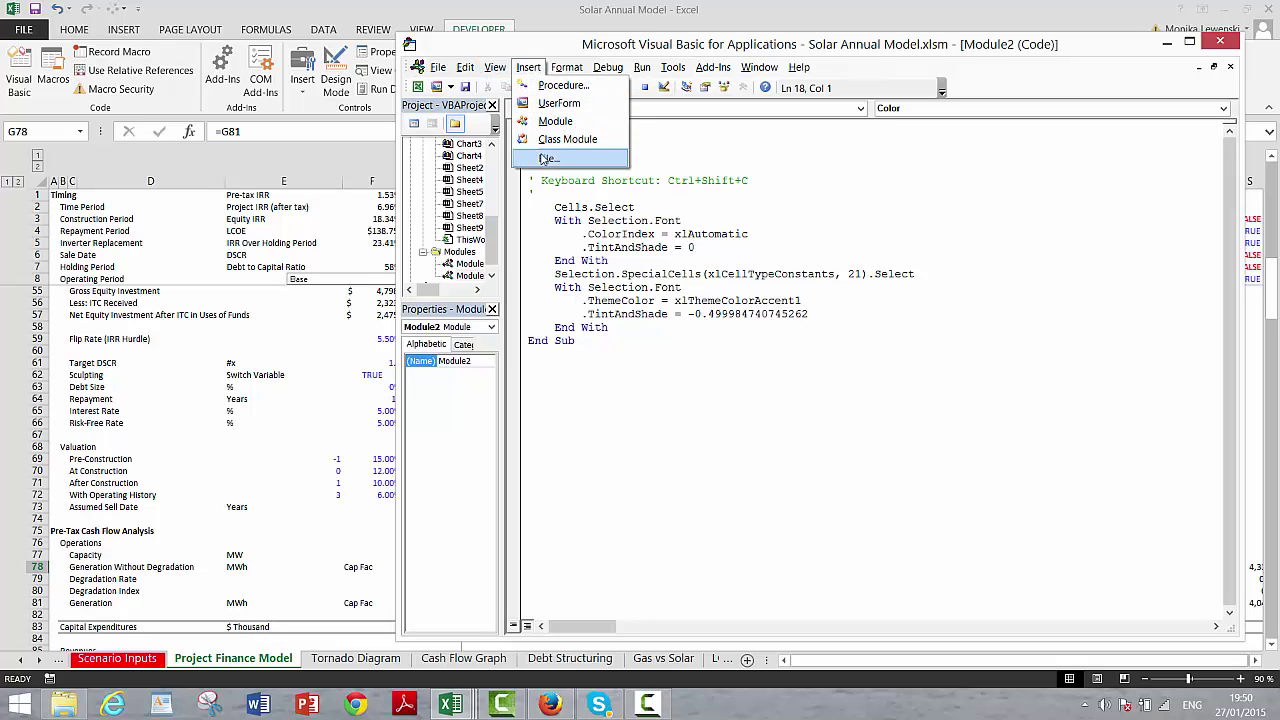
pyautogui.click(546, 158)
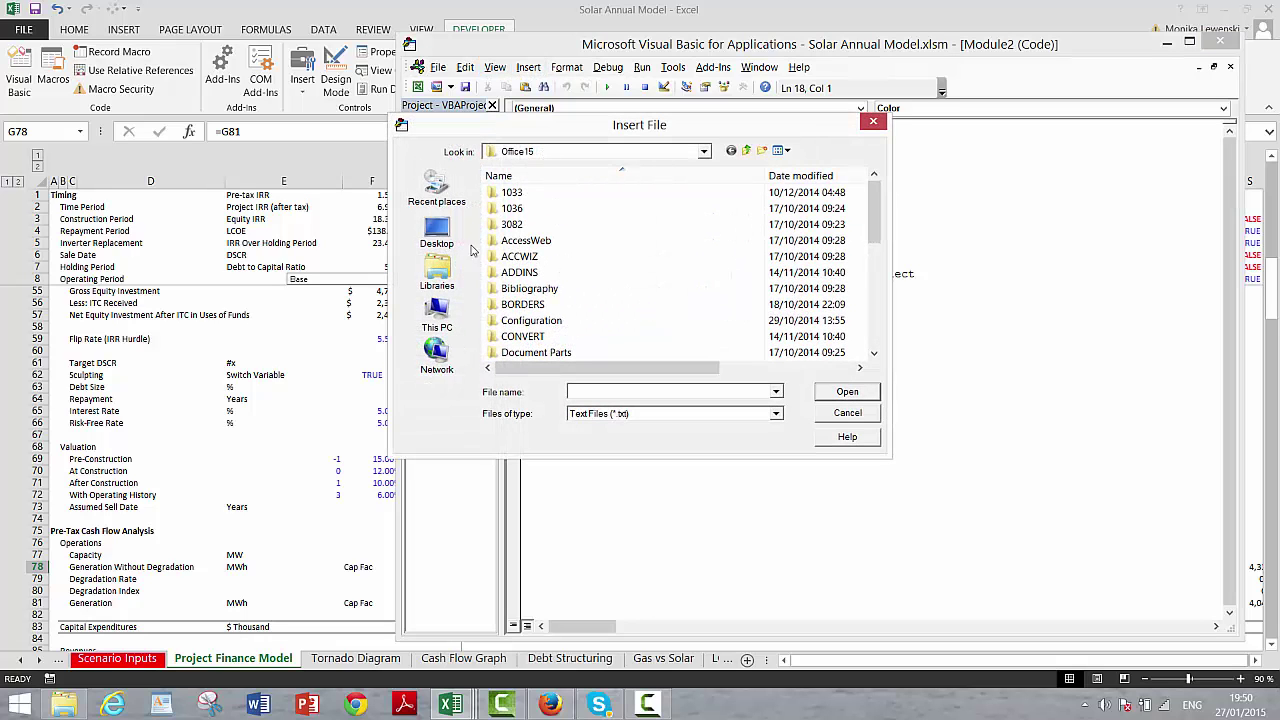
pyautogui.click(436, 280)
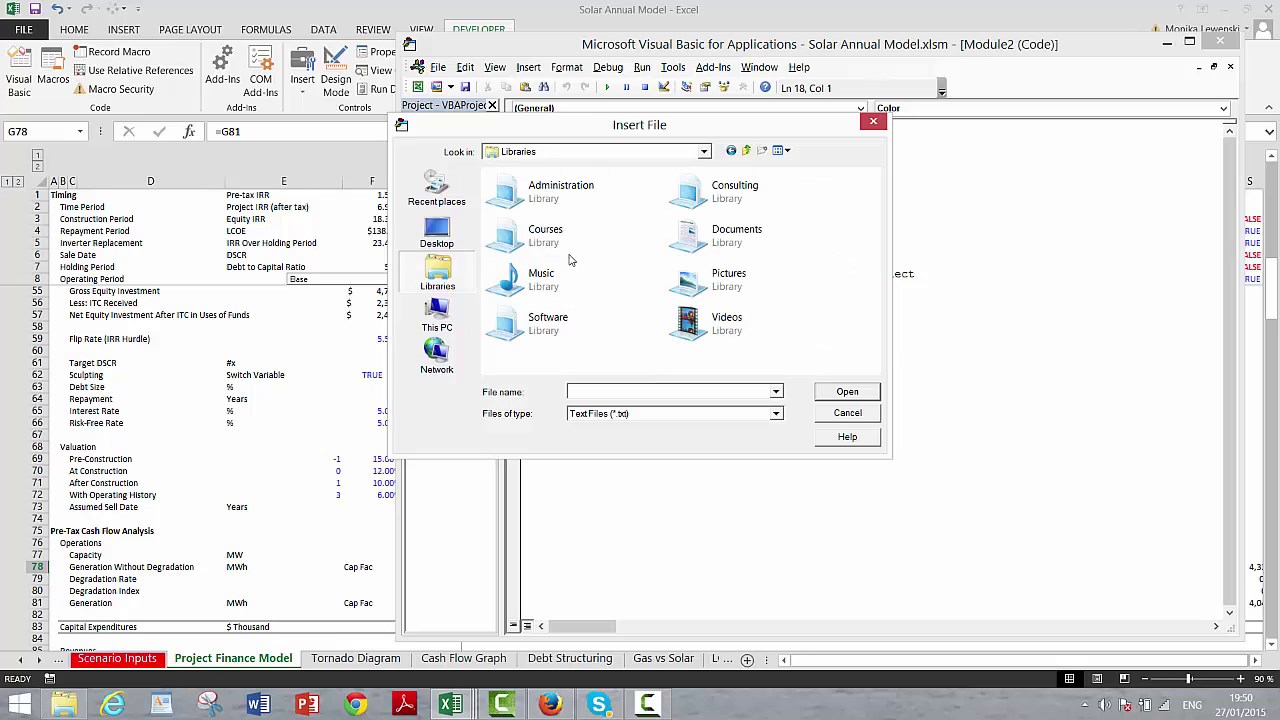
pyautogui.doubleClick(511, 237)
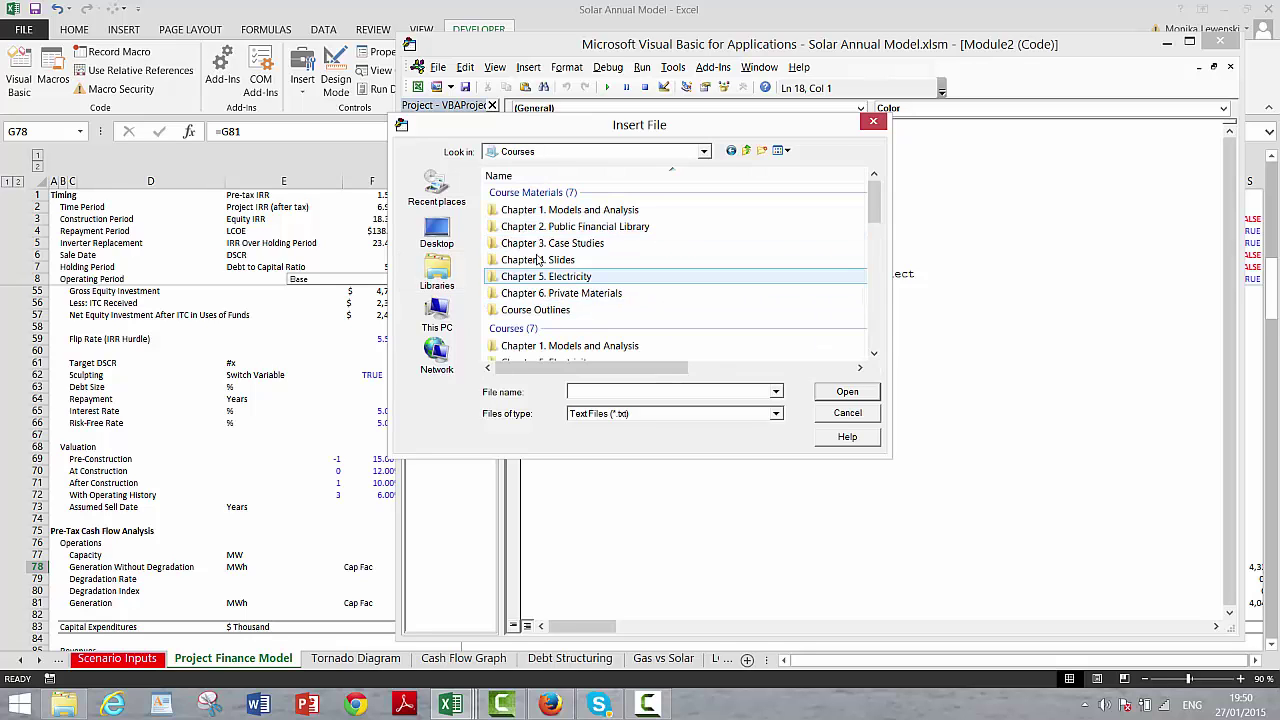
pyautogui.doubleClick(541, 210)
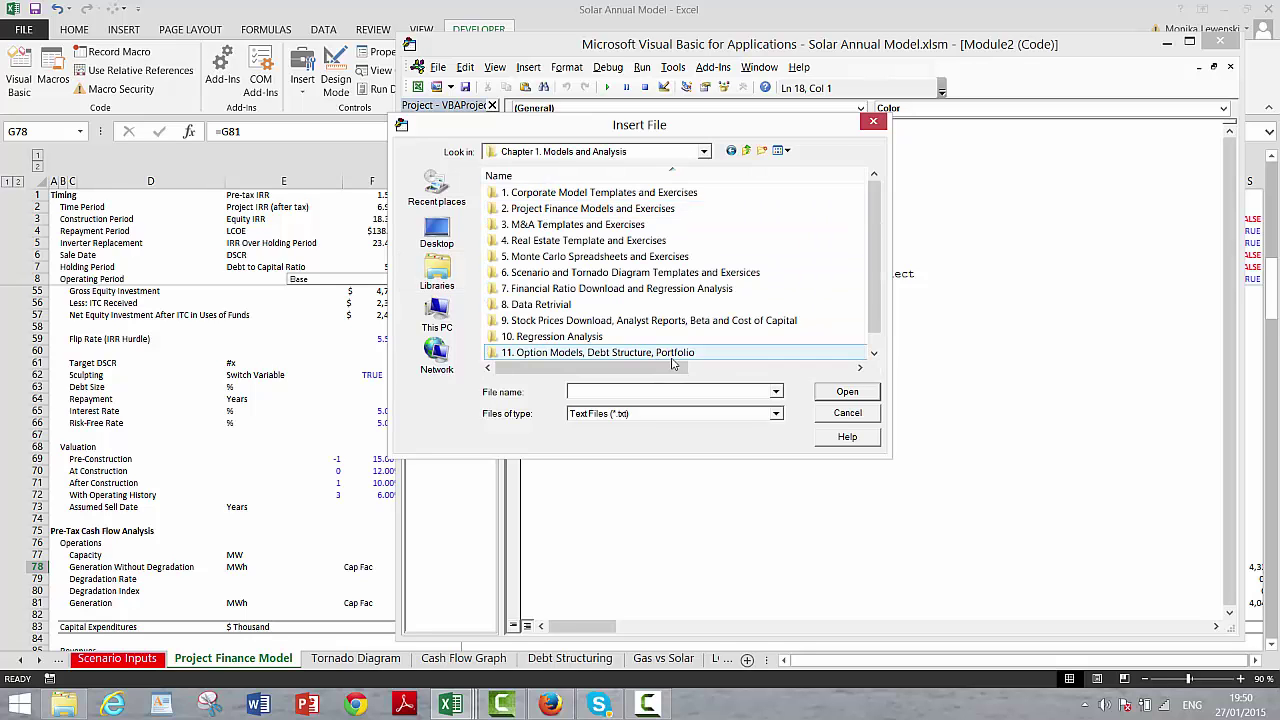
pyautogui.click(874, 353)
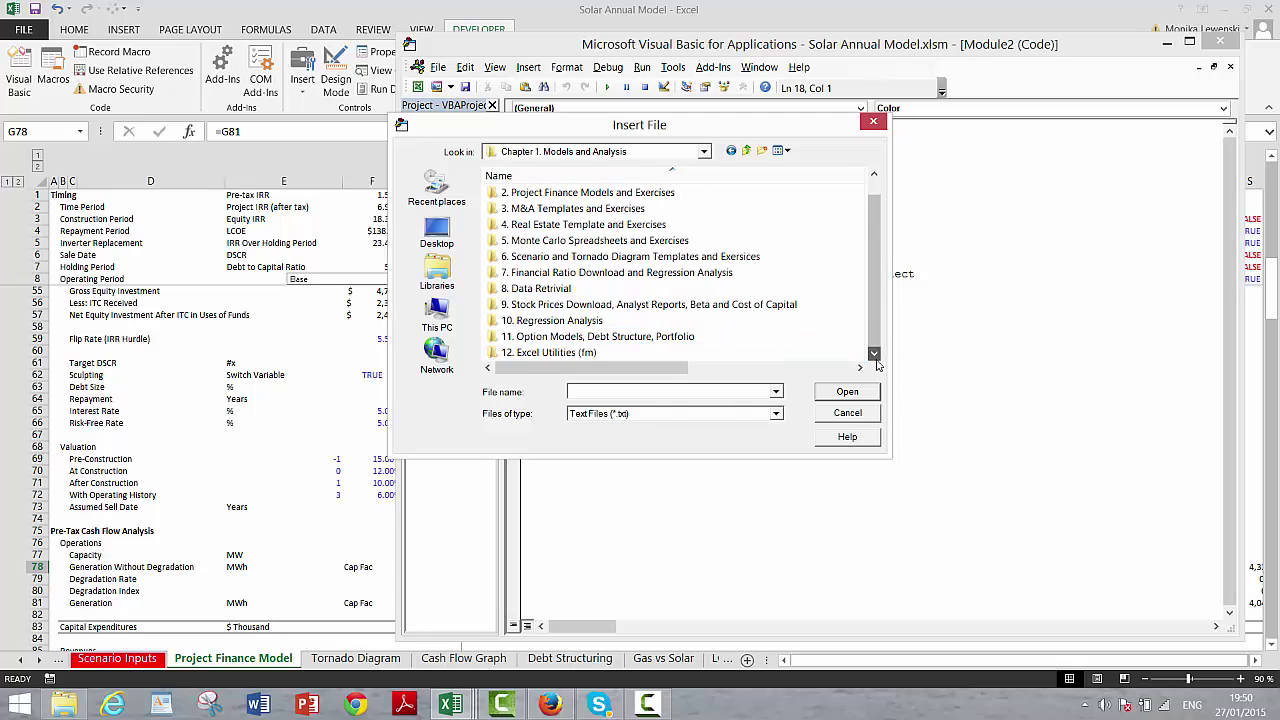
pyautogui.doubleClick(634, 353)
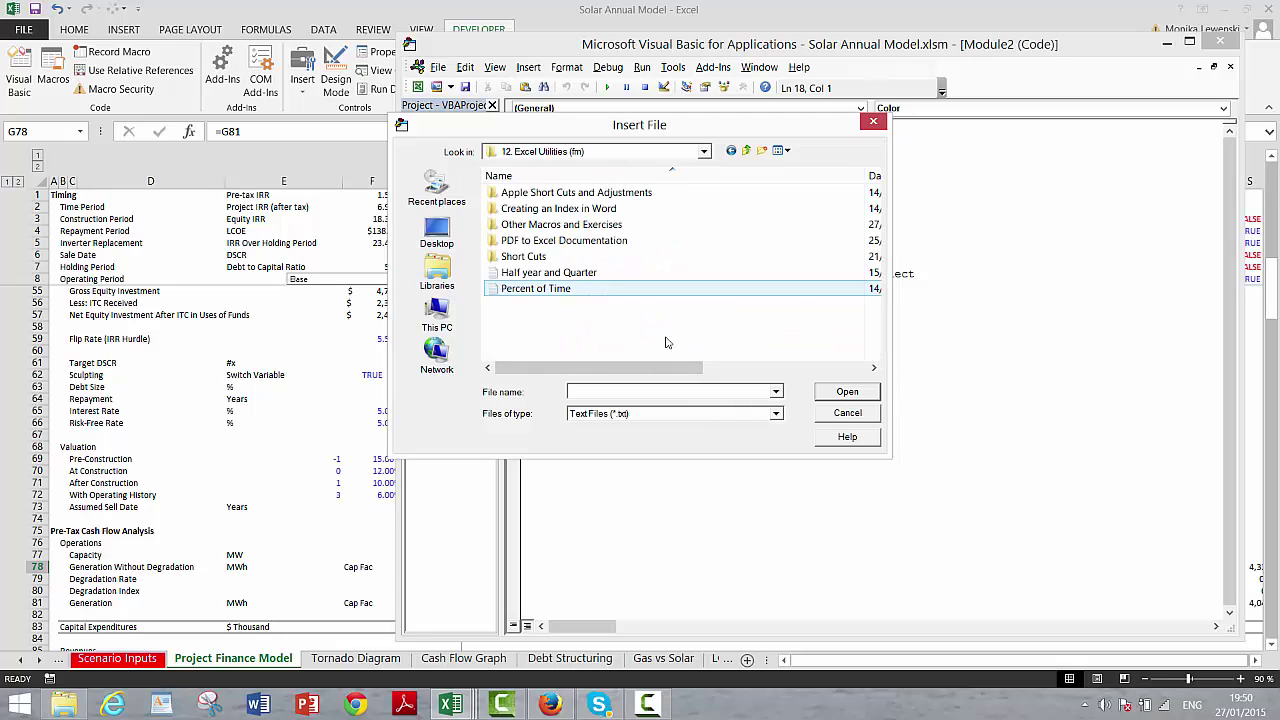
pyautogui.click(777, 418)
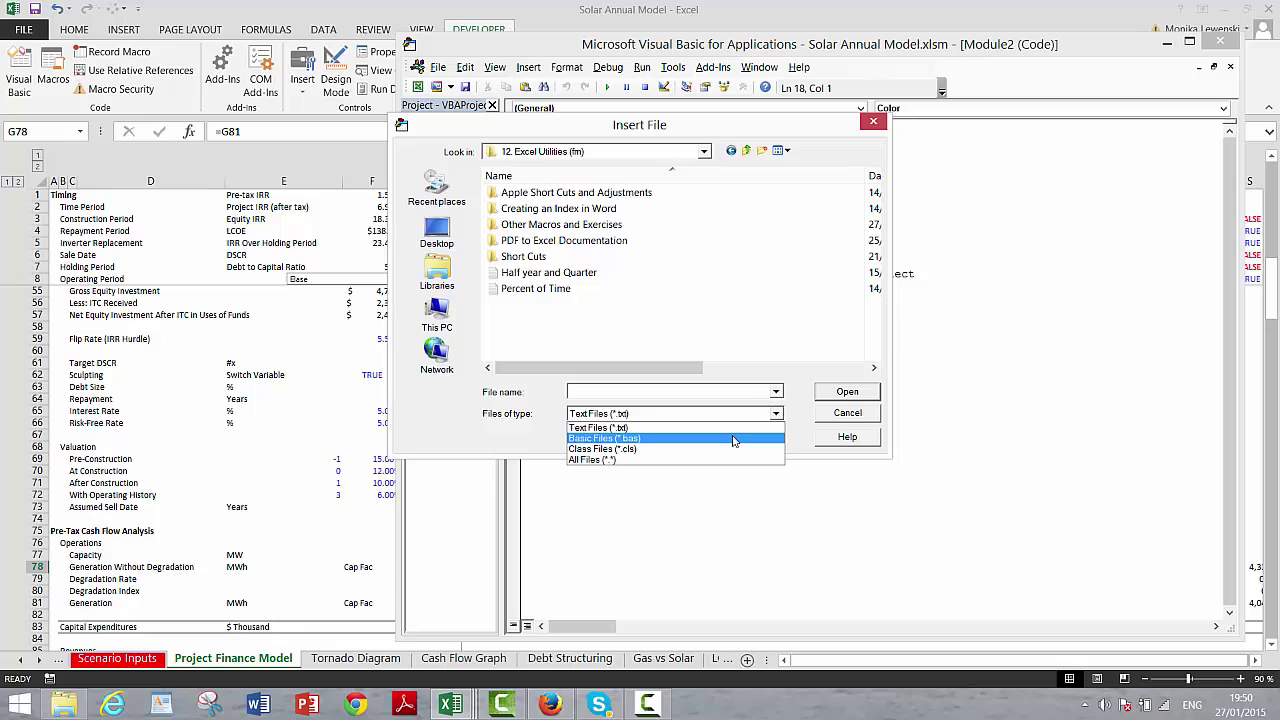
pyautogui.click(736, 437)
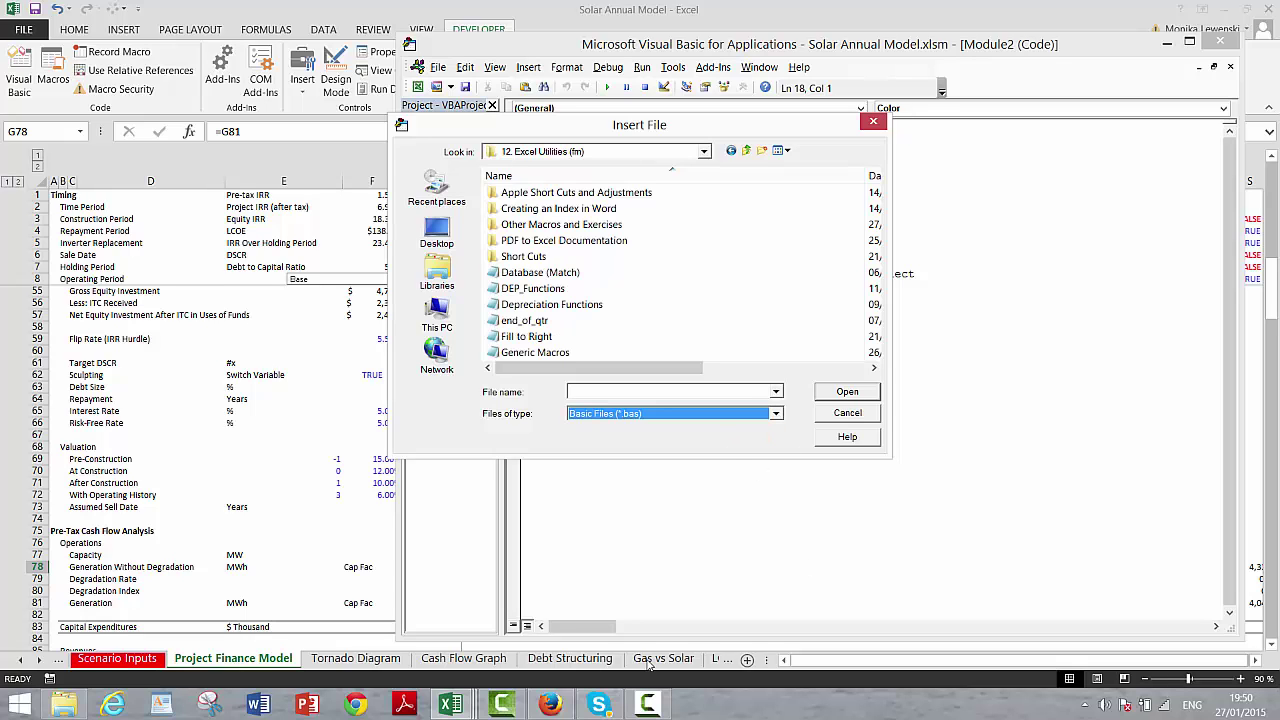
pyautogui.click(647, 703)
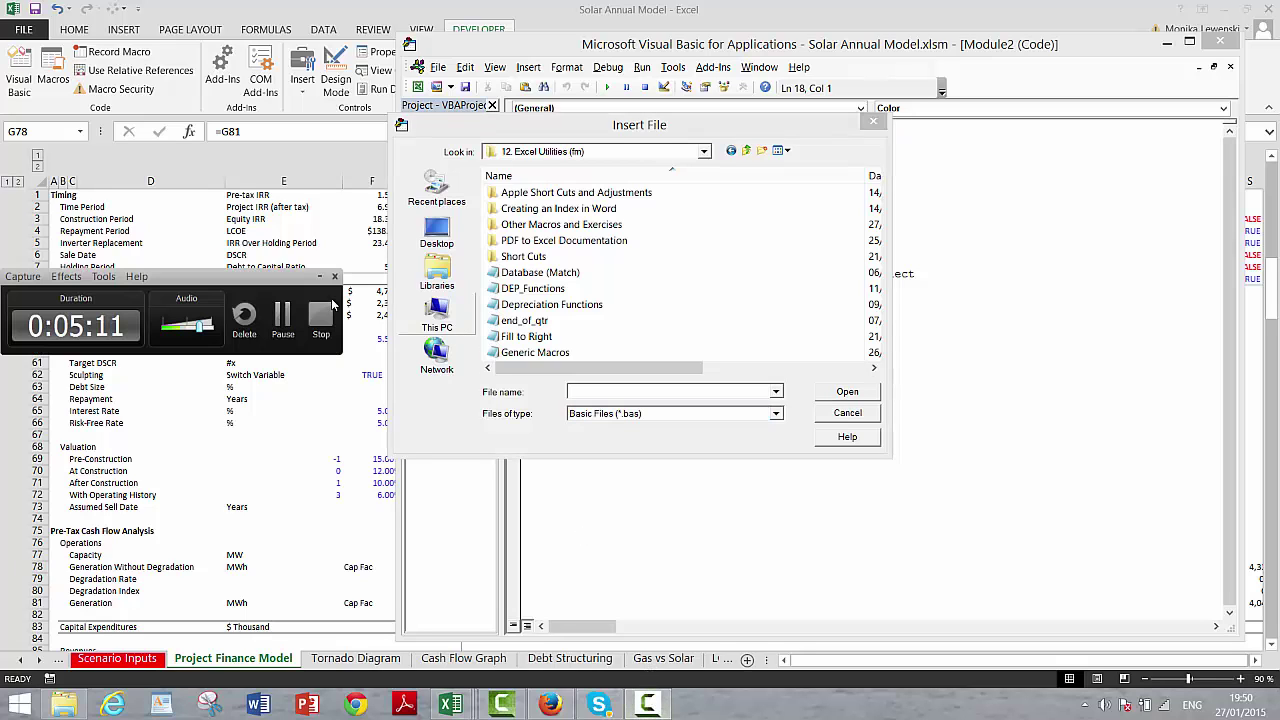
pyautogui.click(283, 316)
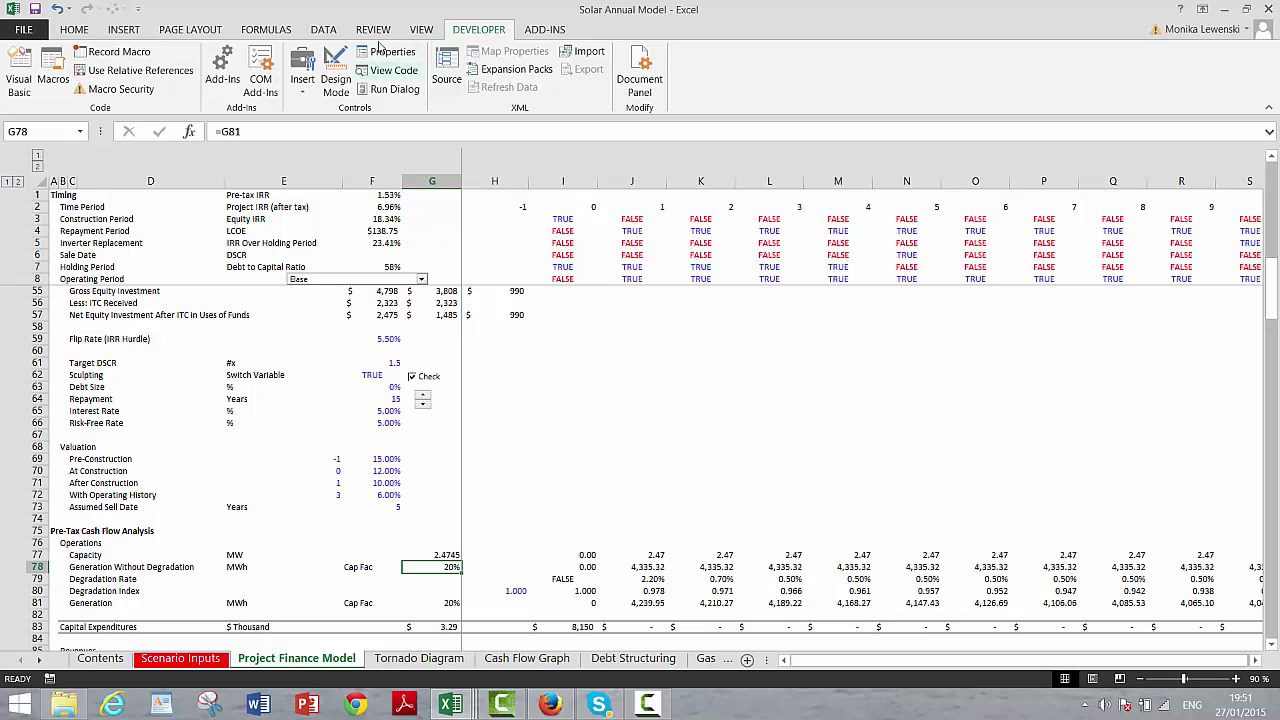
# Run the Add-Ins command Colour Cells from Sheet Tab Colour
pyautogui.click(543, 30)
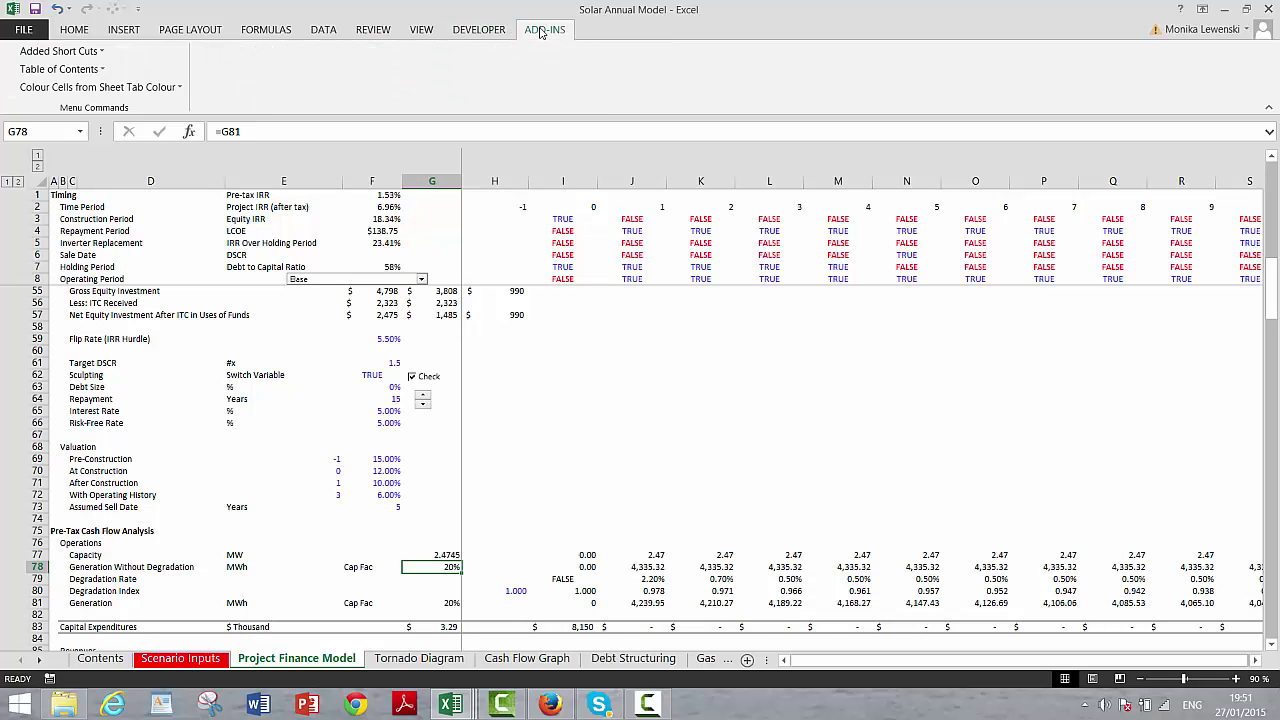
pyautogui.click(122, 88)
pyautogui.click(122, 112)
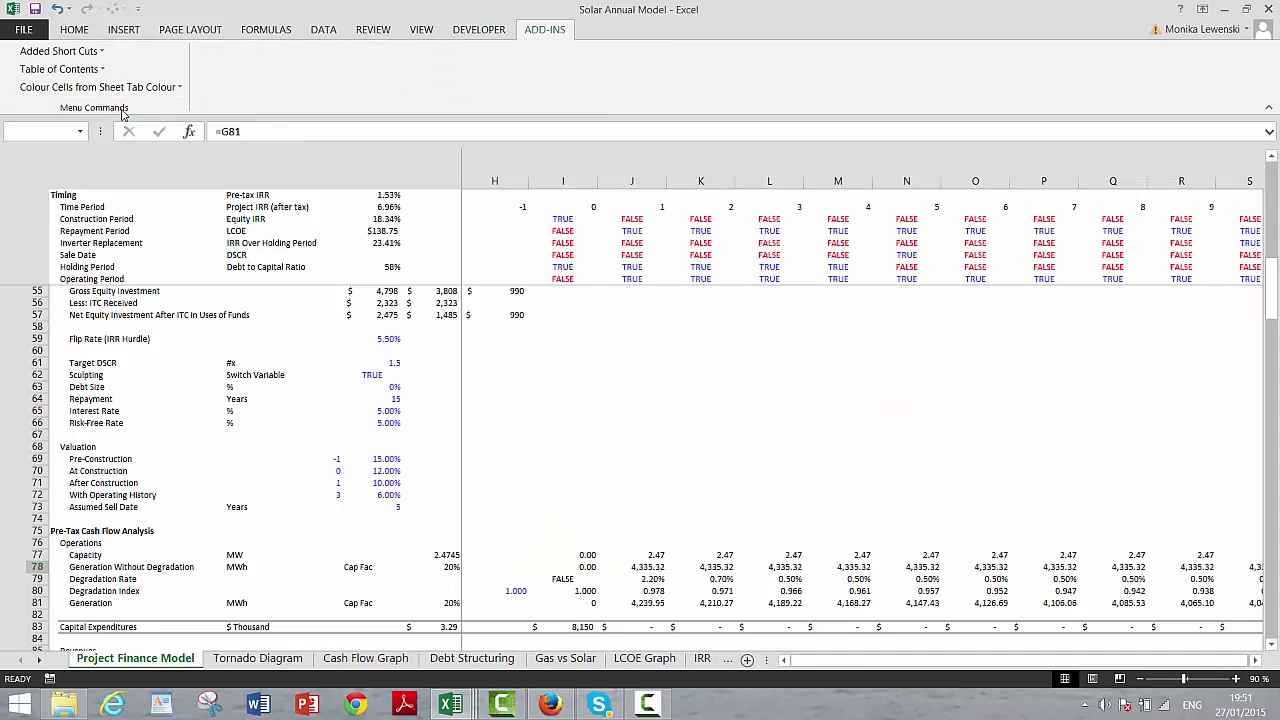
# Confirm the 20% capacity factor input links to Scenario Inputs cell G29
pyautogui.click(298, 418)
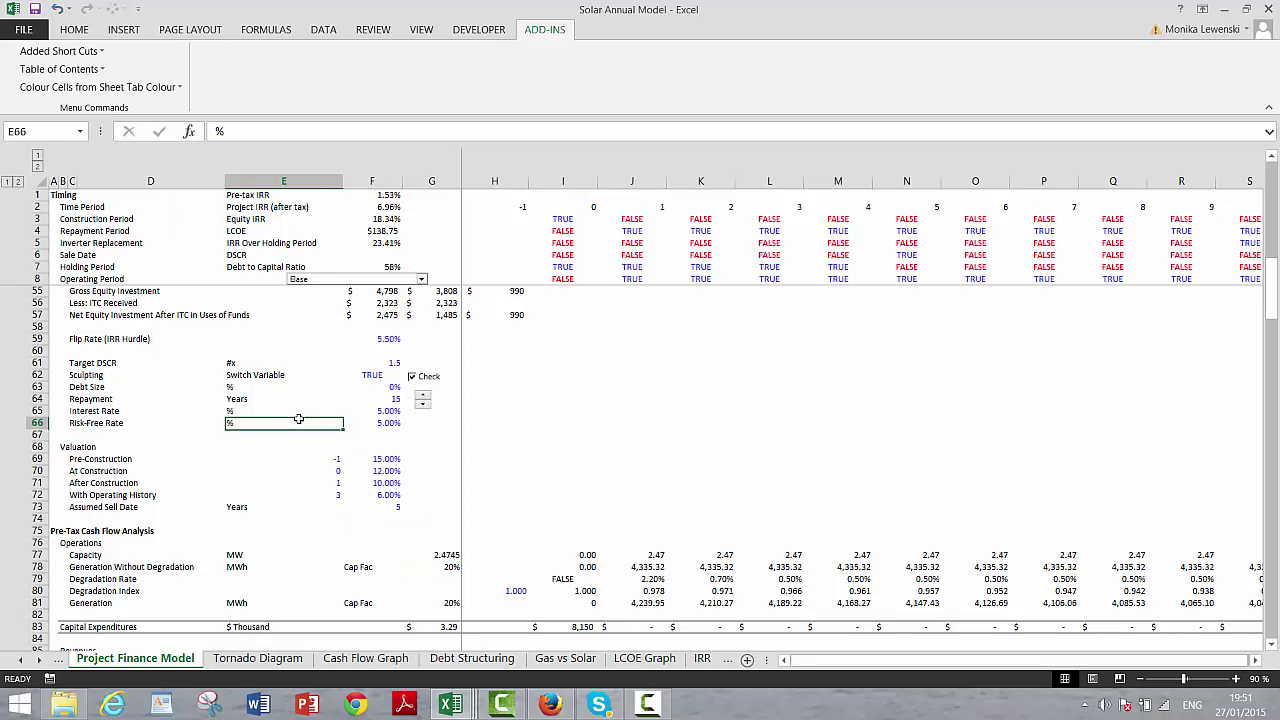
pyautogui.scroll(11, 298, 418)
pyautogui.scroll(4, 298, 418)
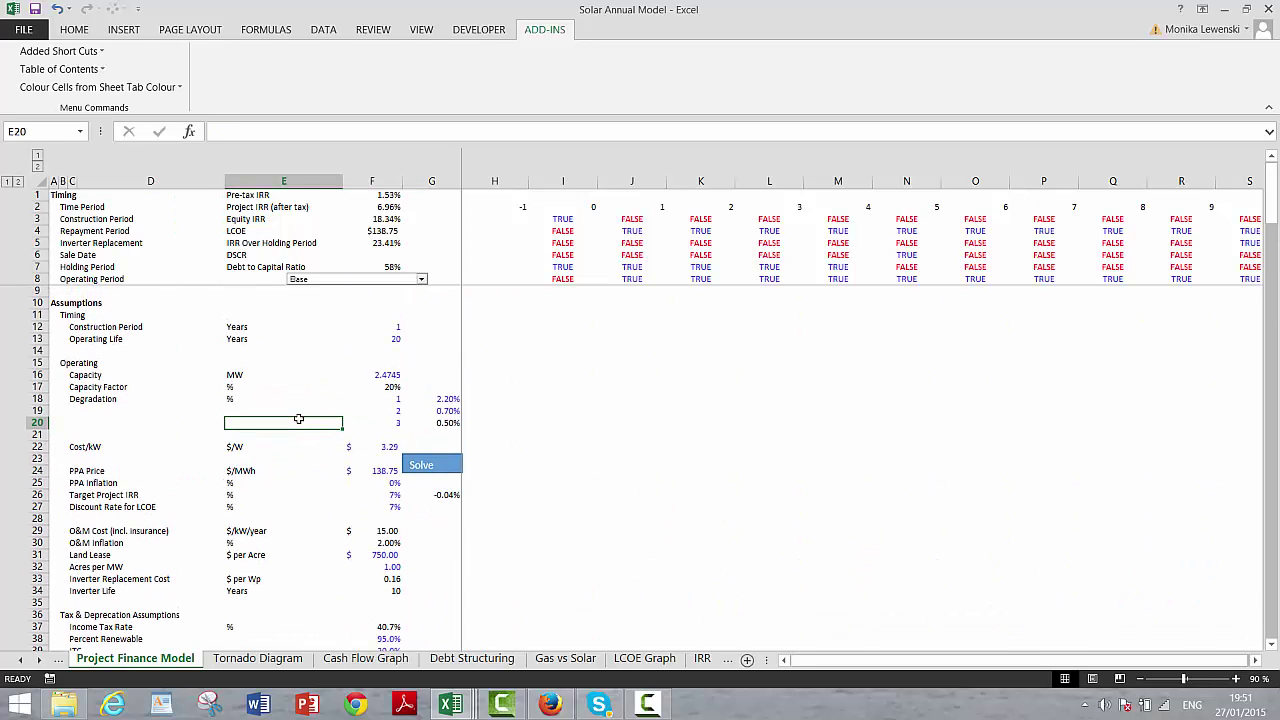
pyautogui.click(242, 540)
pyautogui.hotkey('ctrl', 'pageup')
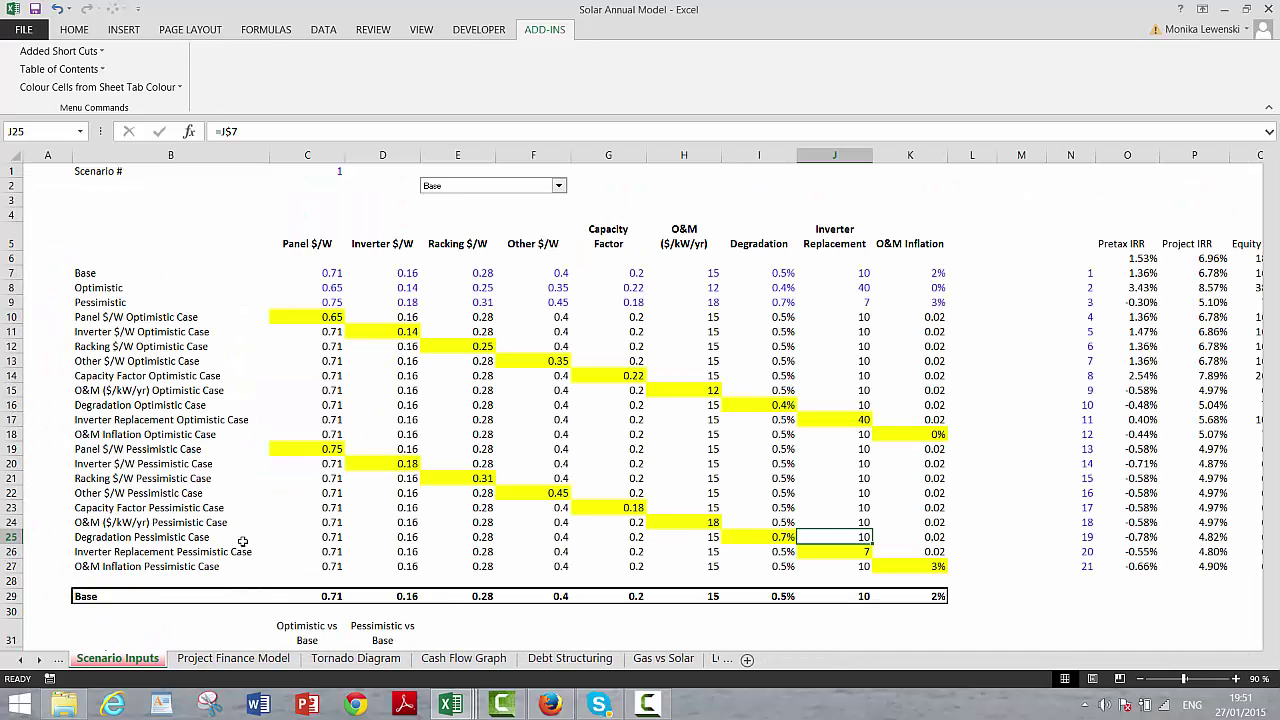
pyautogui.hotkey('ctrl', 'pagedown')
pyautogui.click(401, 412)
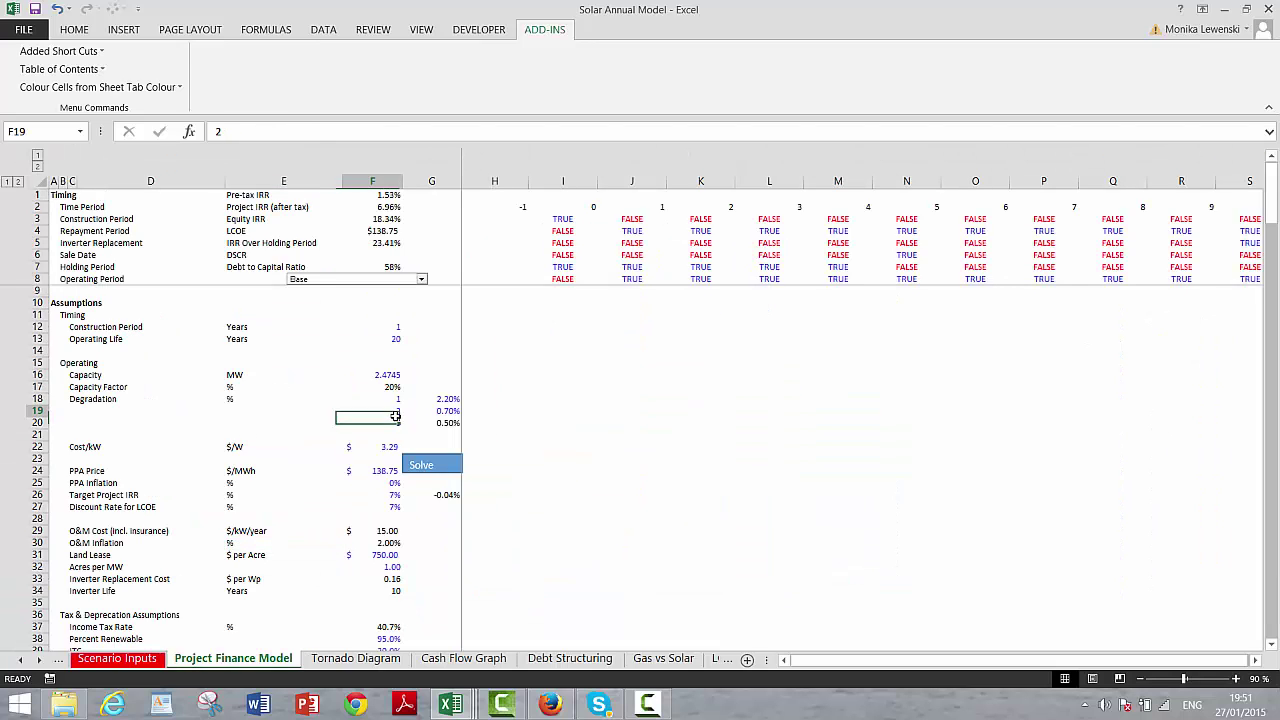
pyautogui.press('Up')
pyautogui.press('Up')
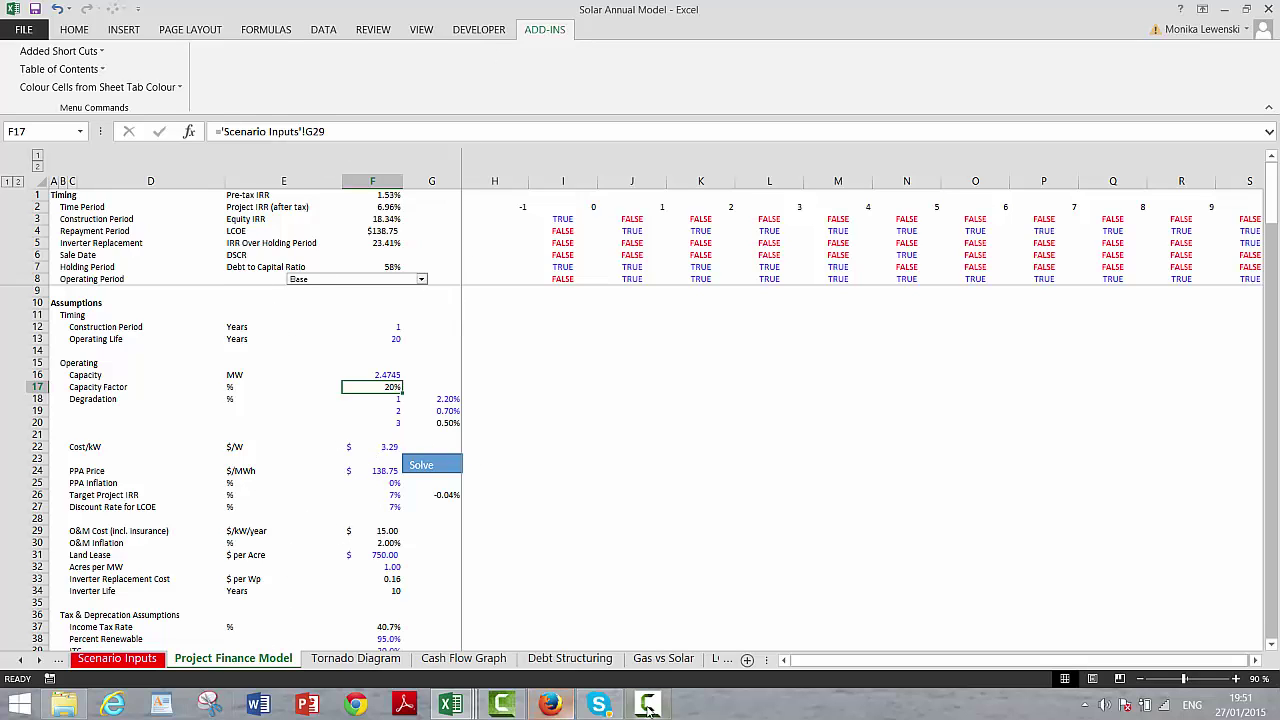
pyautogui.click(648, 704)
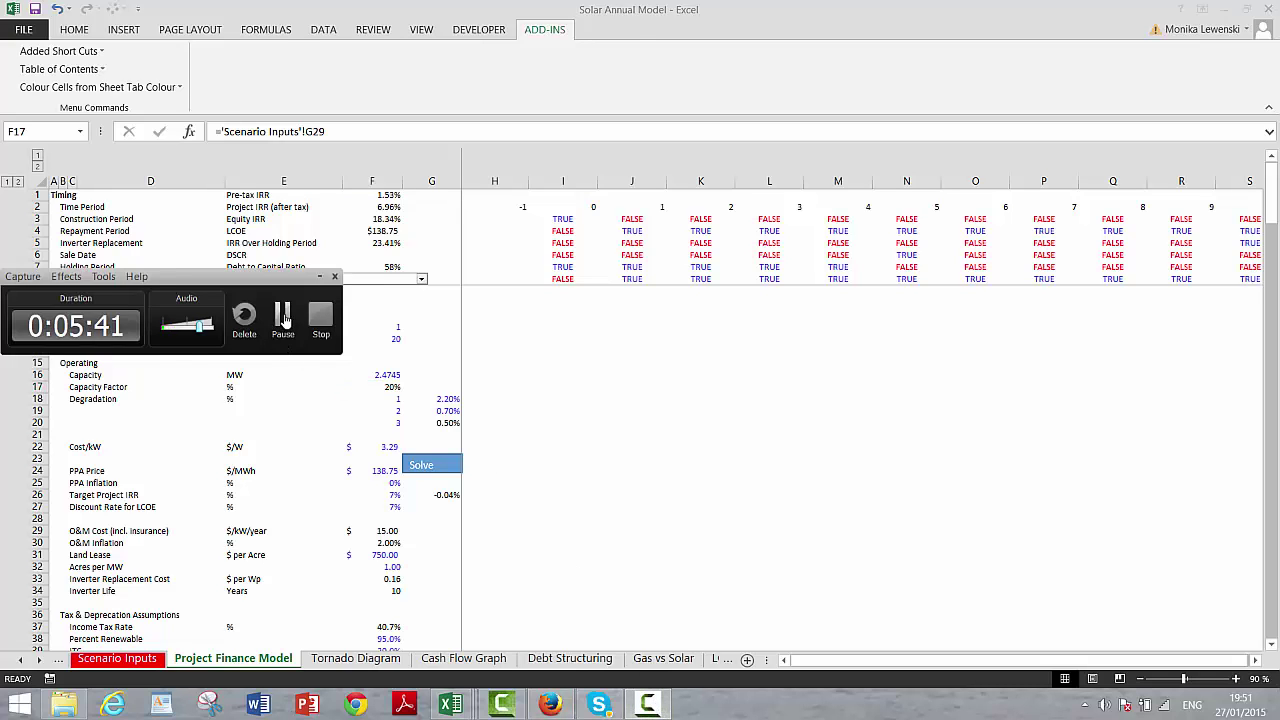
# Review the gross equity, ITC received and net equity investment formulas
pyautogui.click(283, 318)
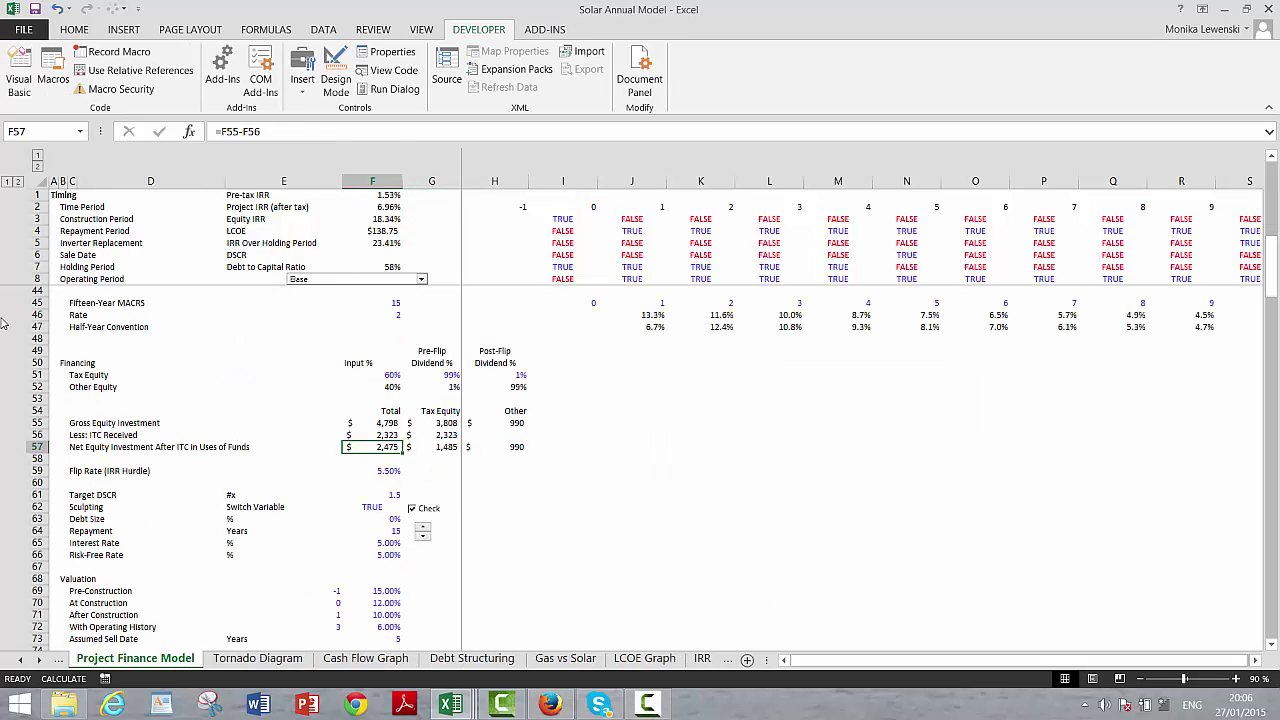
pyautogui.press('Right')
pyautogui.press('Left')
pyautogui.press('Right')
pyautogui.press('Right')
pyautogui.press('Right')
pyautogui.press('Left')
pyautogui.press('Left')
pyautogui.press('Left')
pyautogui.press('Up')
pyautogui.hotkey('ctrl', 'c')
pyautogui.press('Up')
pyautogui.press('Down')
pyautogui.press('Down')
pyautogui.press('Up')
pyautogui.press('Up')
pyautogui.press('Down')
pyautogui.press('Down')
pyautogui.press('Up')
pyautogui.press('Up')
pyautogui.press('Down')
pyautogui.press('Down')
pyautogui.press('Up')
pyautogui.press('Up')
pyautogui.press('Down')
pyautogui.press('Down')
pyautogui.press('Up')
pyautogui.press('Down')
pyautogui.press('Down')
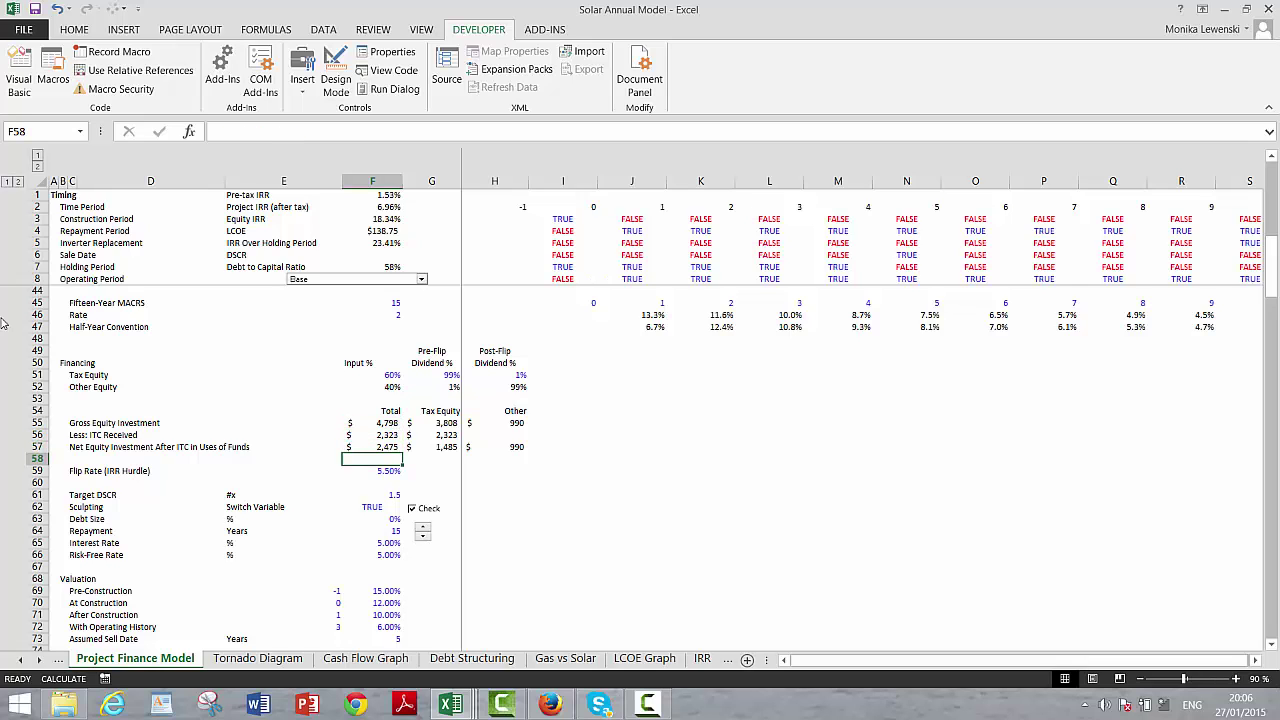
# Insert a blank row 58 beneath the net equity investment row
pyautogui.hotkey('shift', 'space')
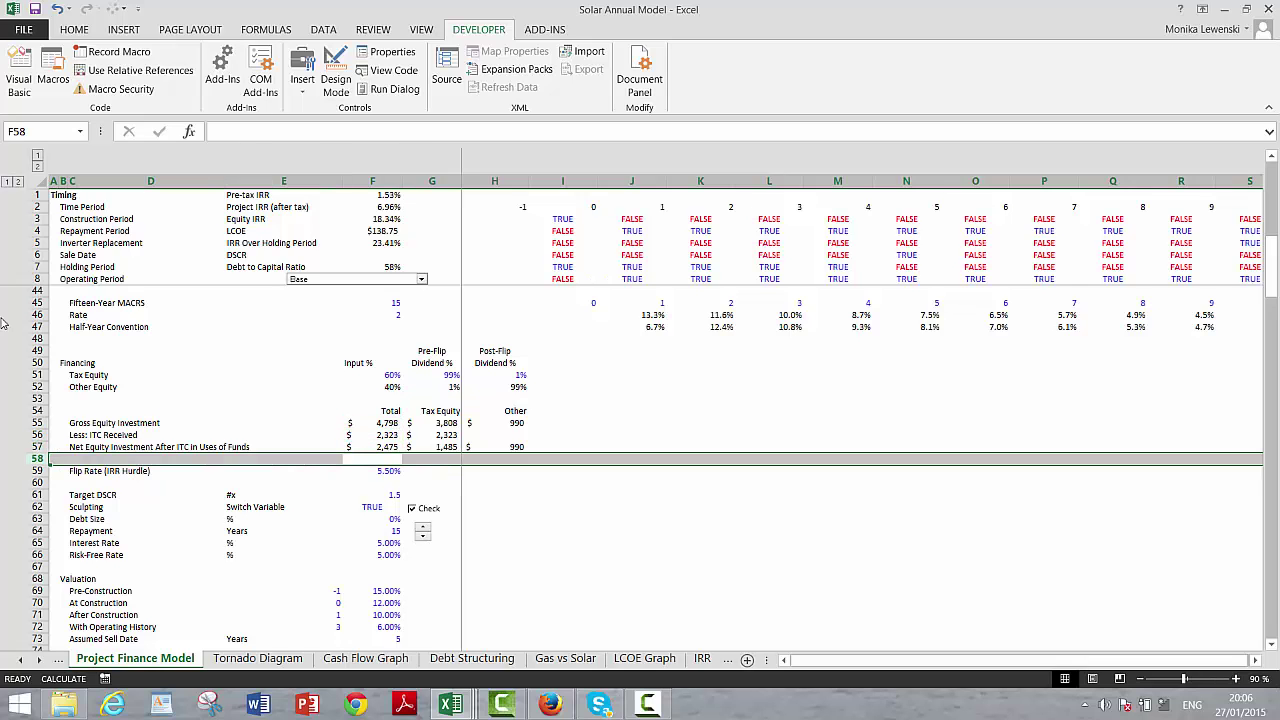
pyautogui.hotkey('ctrl', 'shift', '+')
pyautogui.press('Up')
pyautogui.press('Up')
pyautogui.press('Up')
pyautogui.press('Up')
pyautogui.press('Up')
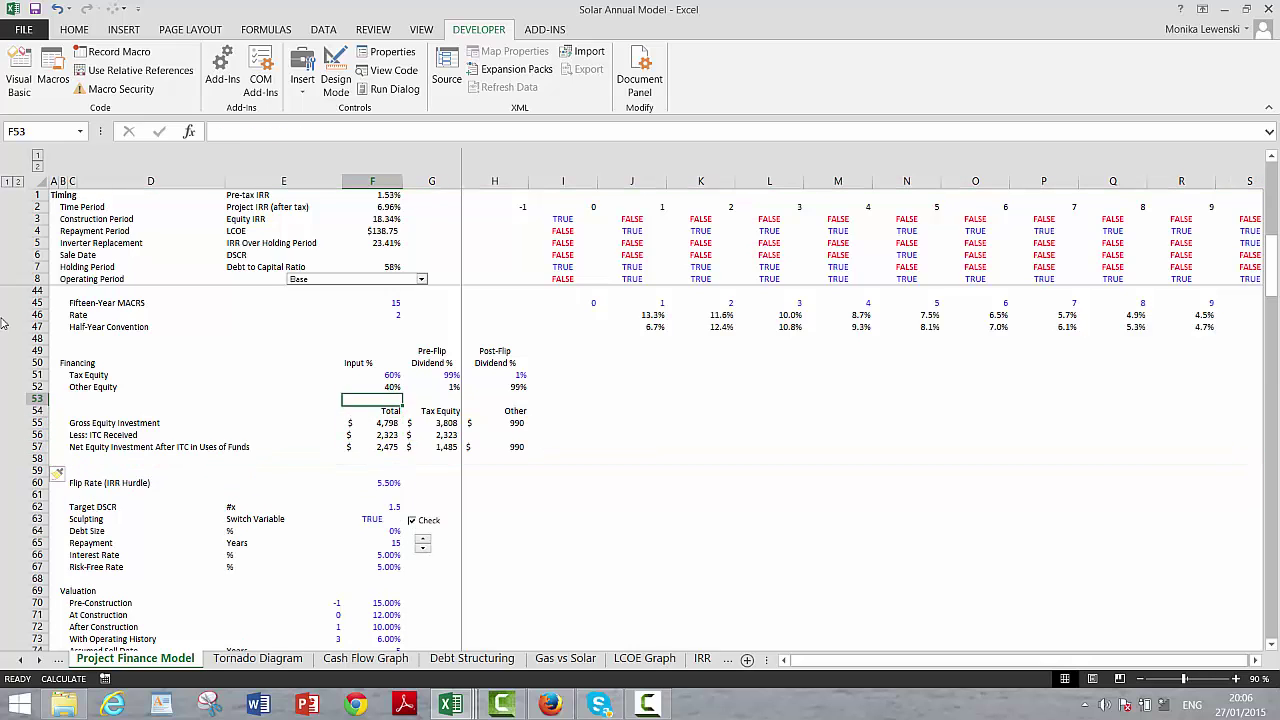
pyautogui.press('Up')
pyautogui.press('Down')
pyautogui.press('Down')
pyautogui.press('Down')
pyautogui.press('Down')
pyautogui.press('Down')
pyautogui.press('Down')
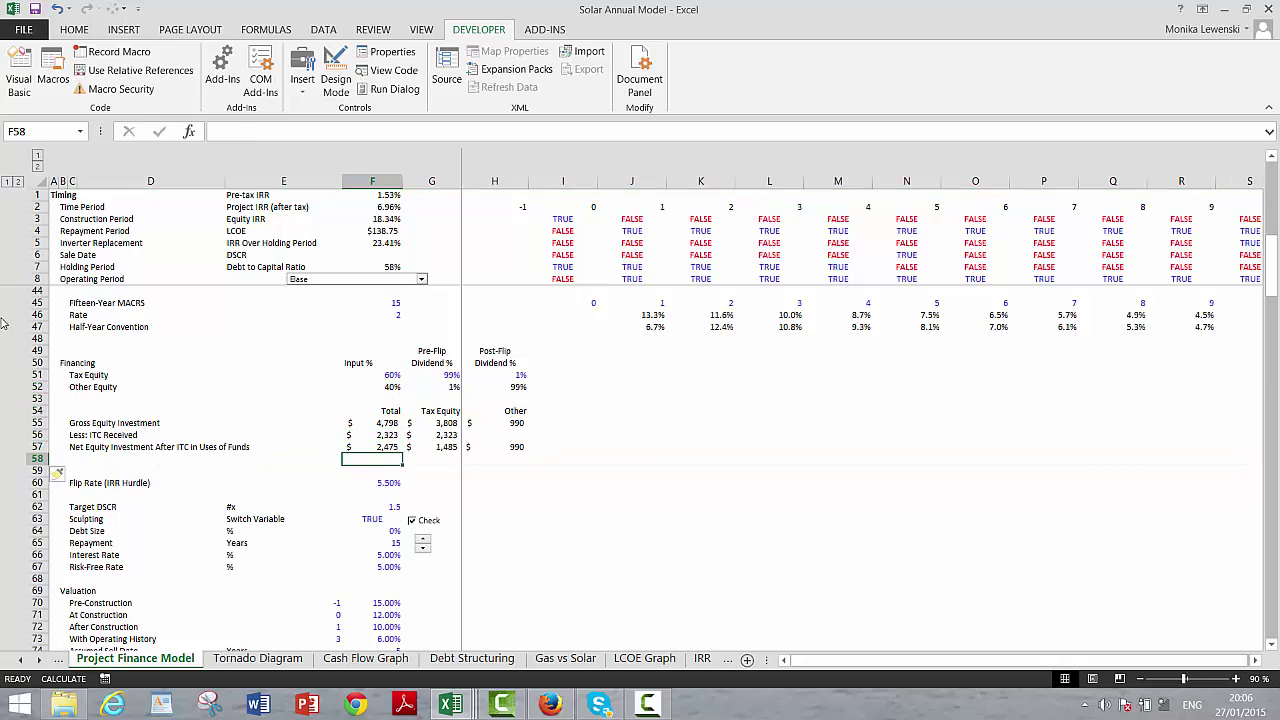
# Enter =G57/F57 in G58 and =H57/F57 in H58, giving 60.00% and 40.00% shares
pyautogui.press('Right')
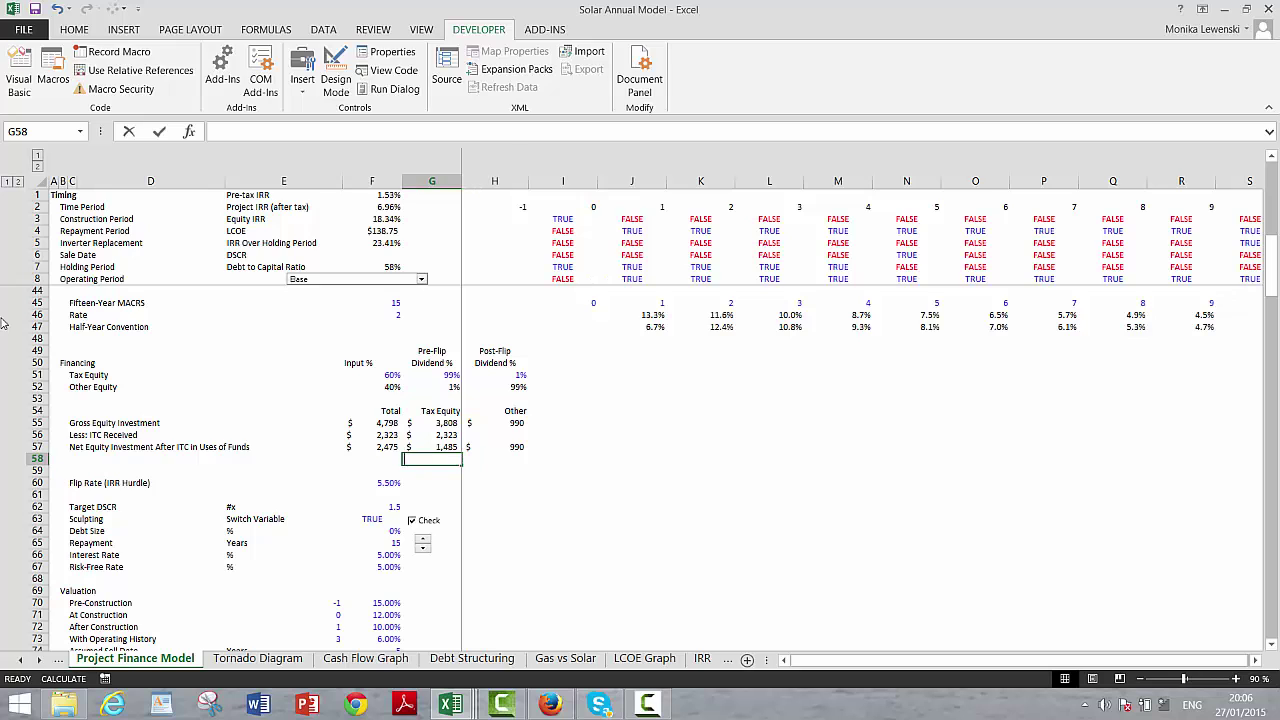
pyautogui.write('=')
pyautogui.press('Up')
pyautogui.write('/')
pyautogui.press('Left')
pyautogui.press('Up')
pyautogui.hotkey('ctrl', 'Return')
pyautogui.press('Right')
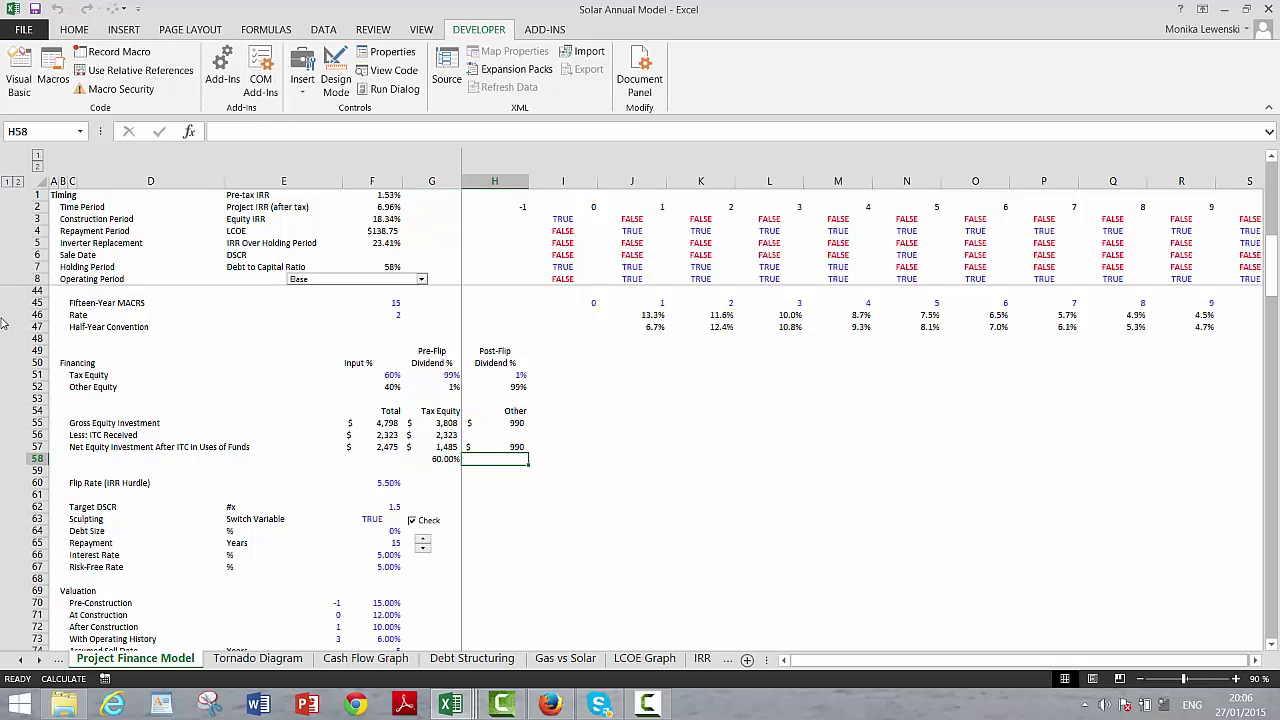
pyautogui.write('=')
pyautogui.press('Up')
pyautogui.write('/')
pyautogui.press('Left')
pyautogui.press('Left')
pyautogui.press('Up')
pyautogui.hotkey('ctrl', 'Return')
# Check the 5.5% flip rate and the pre- and post-flip dividend splits
pyautogui.press('Down')
pyautogui.press('Down')
pyautogui.press('Left')
pyautogui.press('Left')
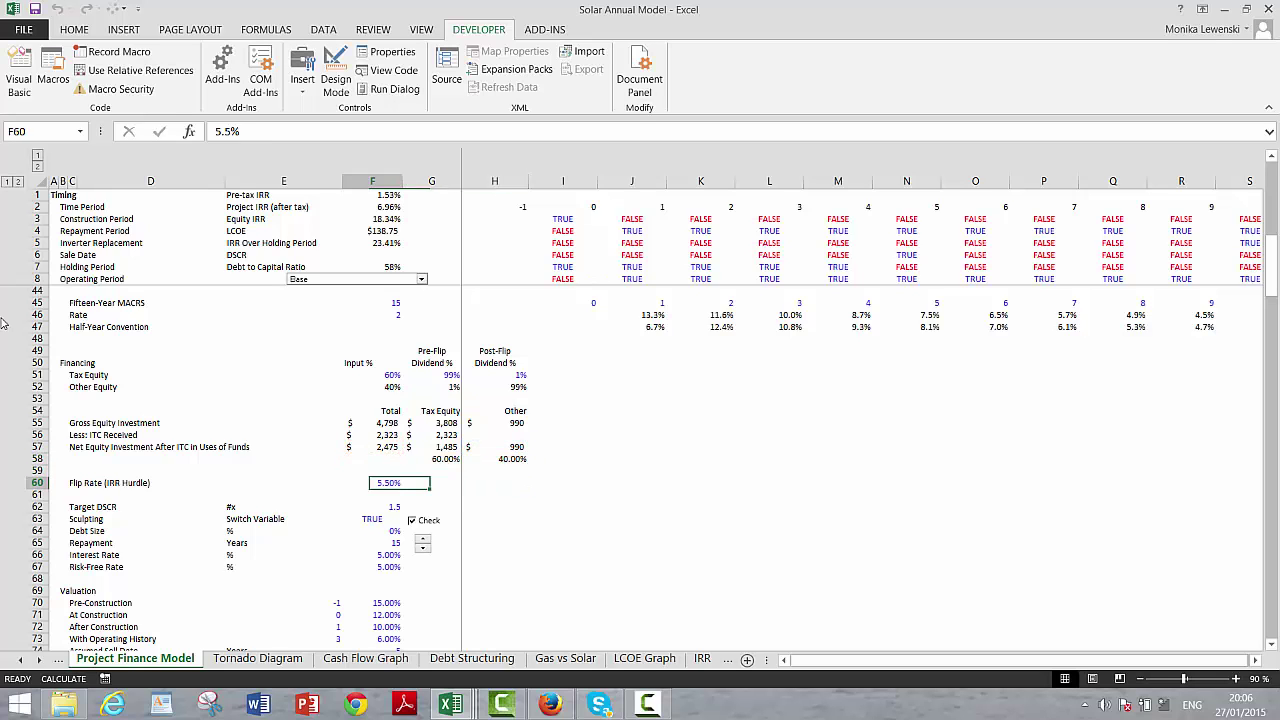
pyautogui.press('Left')
pyautogui.press('Down')
pyautogui.press('Up')
pyautogui.press('Left')
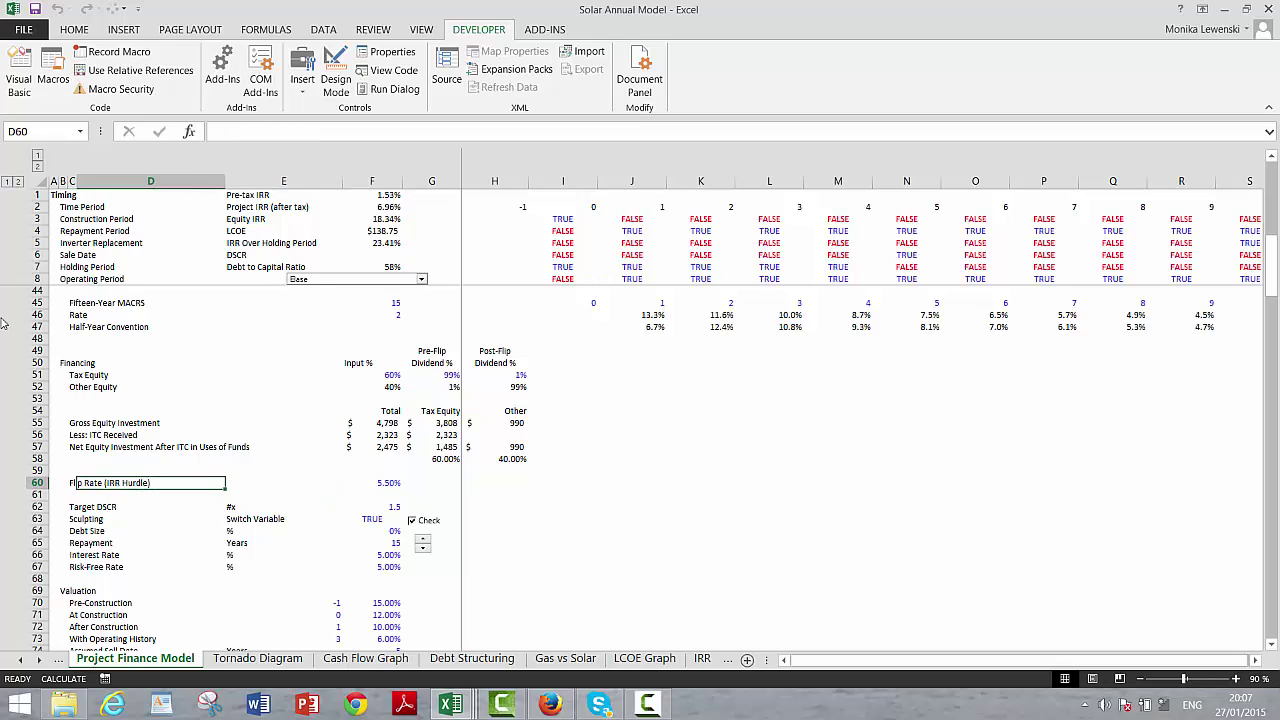
pyautogui.press('Right')
pyautogui.press('Right')
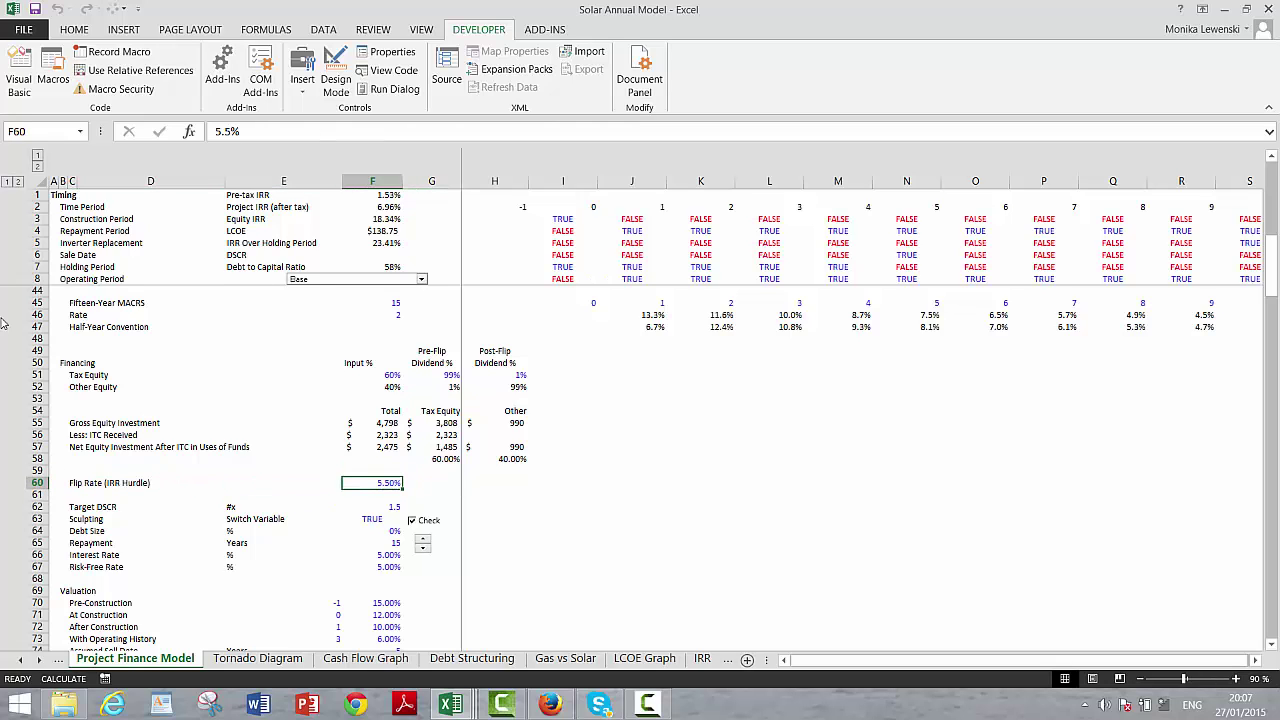
pyautogui.press('Up')
pyautogui.press('Up')
pyautogui.press('Up')
pyautogui.press('Up')
pyautogui.press('Up')
pyautogui.press('Up')
pyautogui.press('Up')
pyautogui.press('Up')
pyautogui.press('Up')
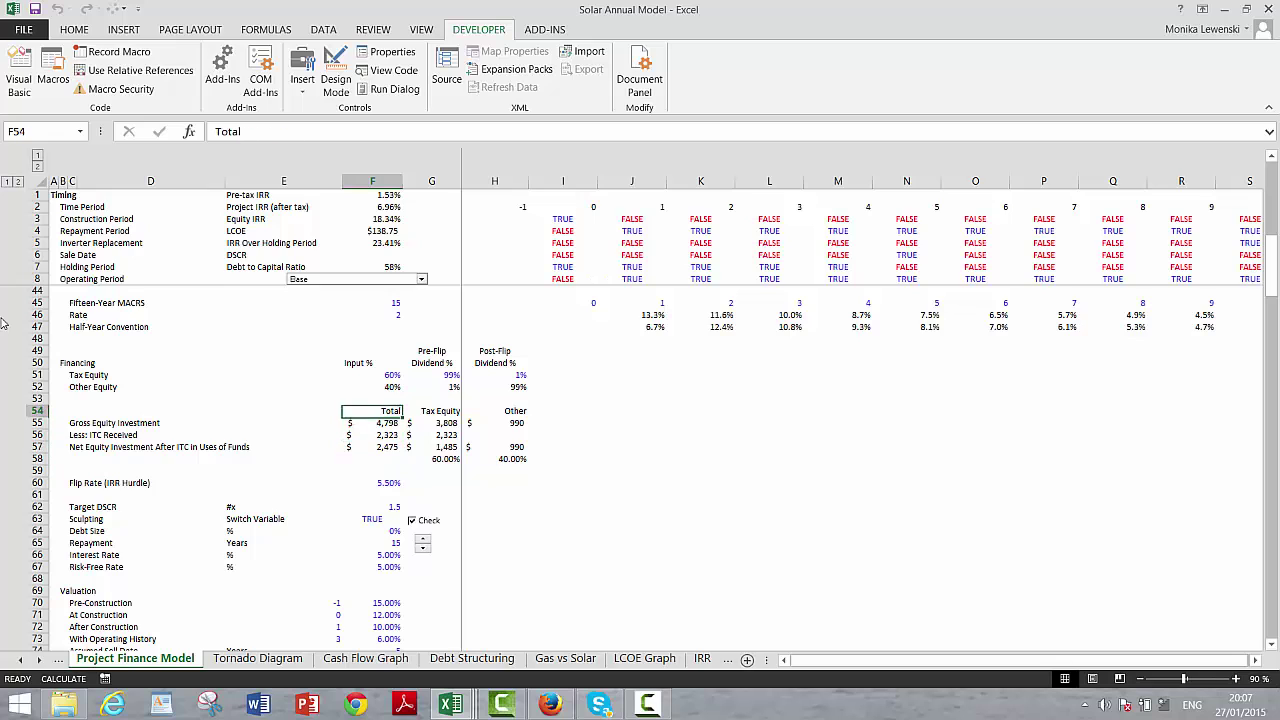
pyautogui.press('Right')
pyautogui.press('Right')
pyautogui.press('Right')
pyautogui.press('Down')
pyautogui.press('Left')
pyautogui.press('Left')
pyautogui.press('Left')
# Review the revenue, yearly PPA price and operating expense rows
pyautogui.press('Down')
pyautogui.press('Down')
pyautogui.press('Down')
pyautogui.press('Down')
pyautogui.press('Down')
pyautogui.press('Down')
pyautogui.press('Down')
pyautogui.press('Down')
pyautogui.press('Down')
pyautogui.press('Down')
pyautogui.press('Down')
pyautogui.press('Down')
pyautogui.press('Down')
pyautogui.press('Down')
pyautogui.press('Down')
pyautogui.press('Down')
pyautogui.press('Down')
pyautogui.press('Down')
pyautogui.press('Down')
pyautogui.press('Down')
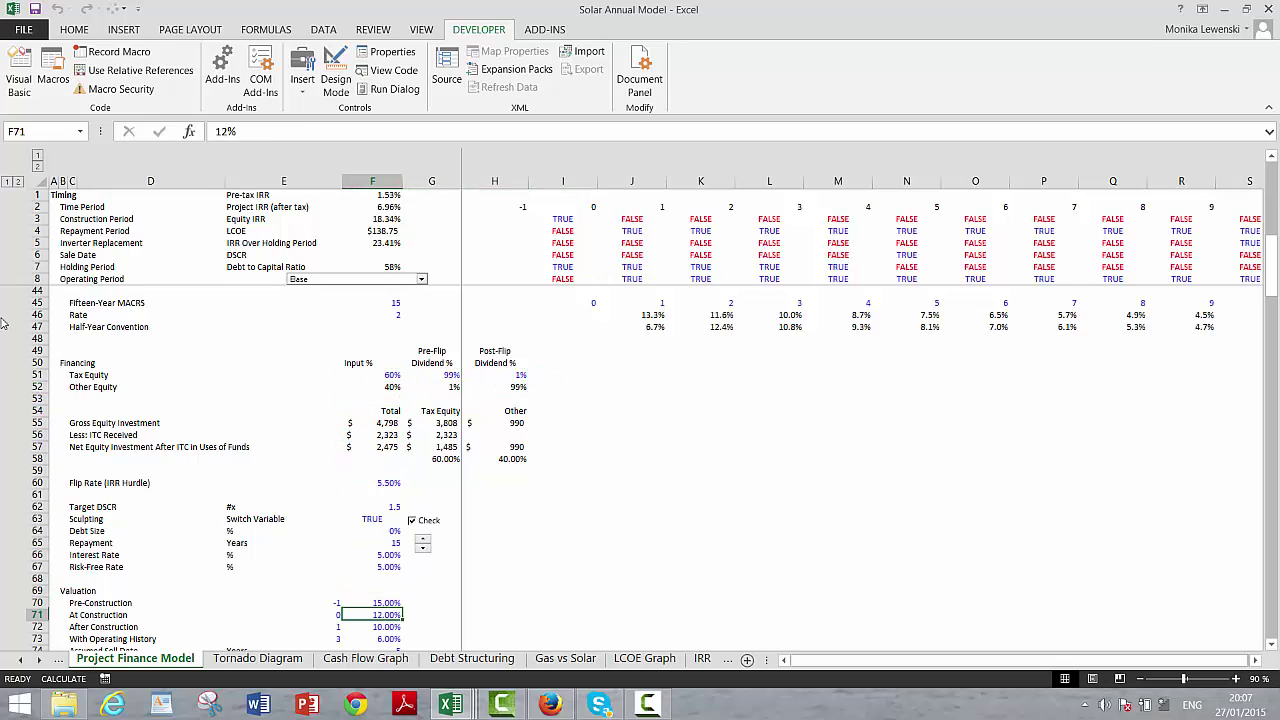
pyautogui.press('Down')
pyautogui.press('Down')
pyautogui.press('Down')
pyautogui.press('Down')
pyautogui.press('Down')
pyautogui.press('Down')
pyautogui.press('Down')
pyautogui.press('Down')
pyautogui.press('Down')
pyautogui.press('Down')
pyautogui.press('Down')
pyautogui.press('Down')
pyautogui.press('Down')
pyautogui.press('Down')
pyautogui.press('Down')
pyautogui.press('Down')
pyautogui.press('Down')
pyautogui.press('Down')
pyautogui.press('Down')
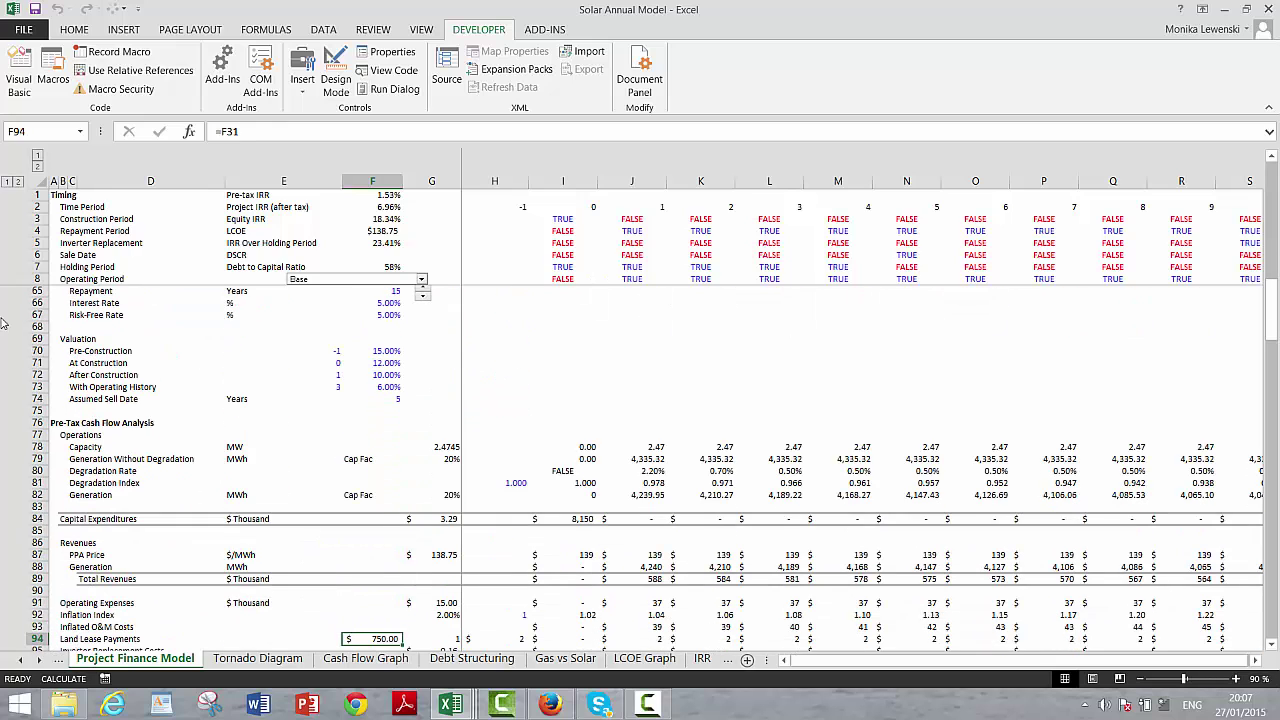
pyautogui.press('Up')
pyautogui.press('Up')
pyautogui.press('Up')
pyautogui.press('Up')
pyautogui.press('Up')
pyautogui.press('Up')
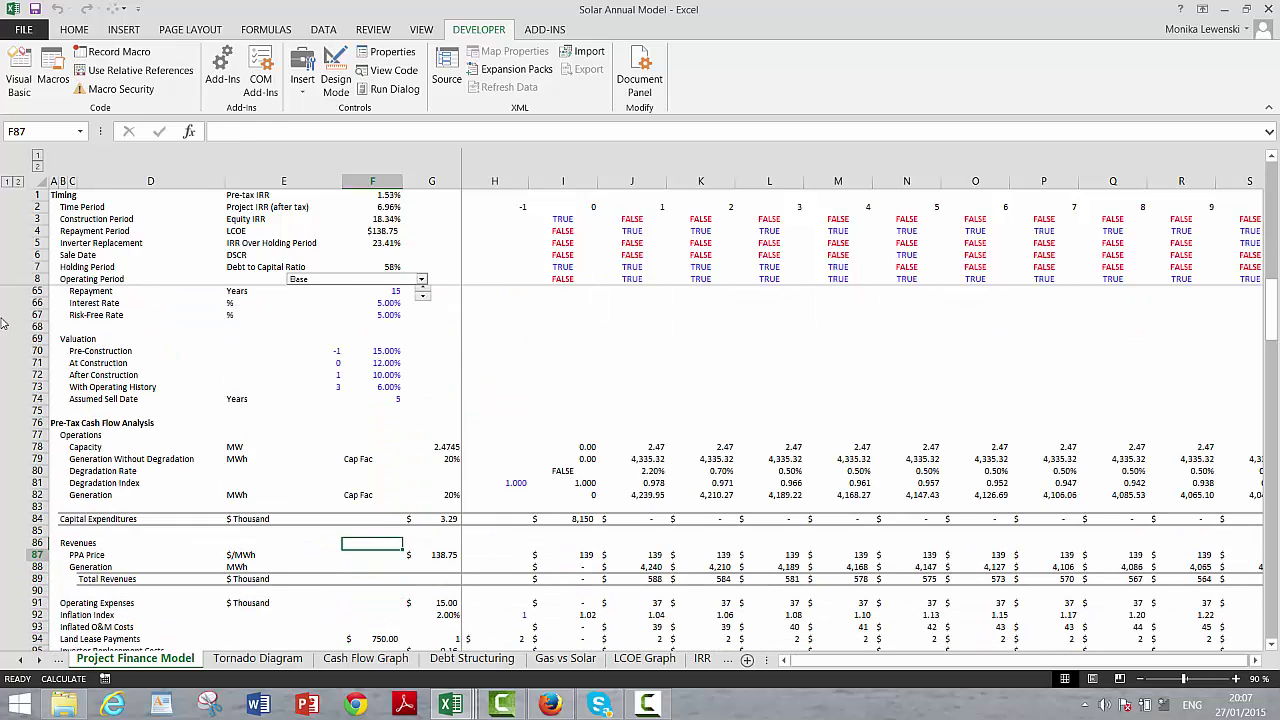
pyautogui.press('Down')
pyautogui.press('Down')
pyautogui.press('Down')
pyautogui.press('Down')
pyautogui.press('Down')
pyautogui.press('Down')
pyautogui.press('Down')
pyautogui.press('Down')
pyautogui.press('Down')
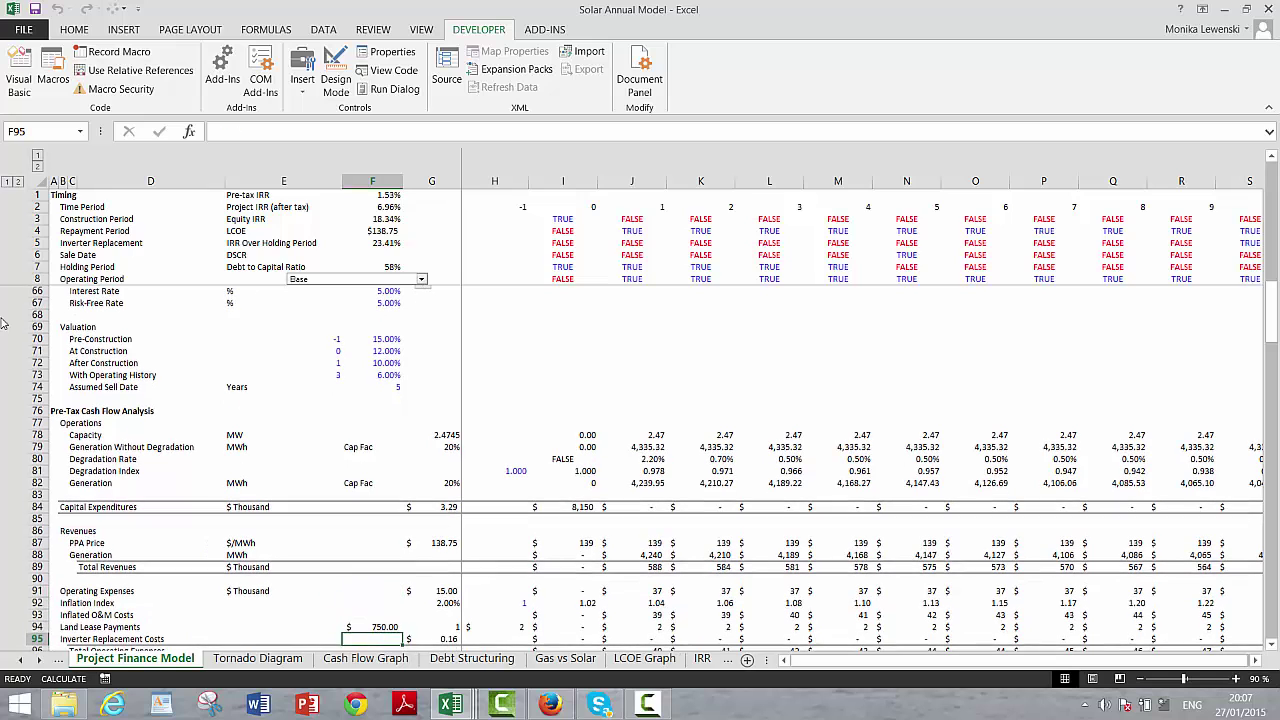
pyautogui.press('Up')
pyautogui.press('Up')
pyautogui.press('Up')
pyautogui.press('Up')
pyautogui.press('Up')
pyautogui.press('Up')
pyautogui.press('Up')
pyautogui.press('Up')
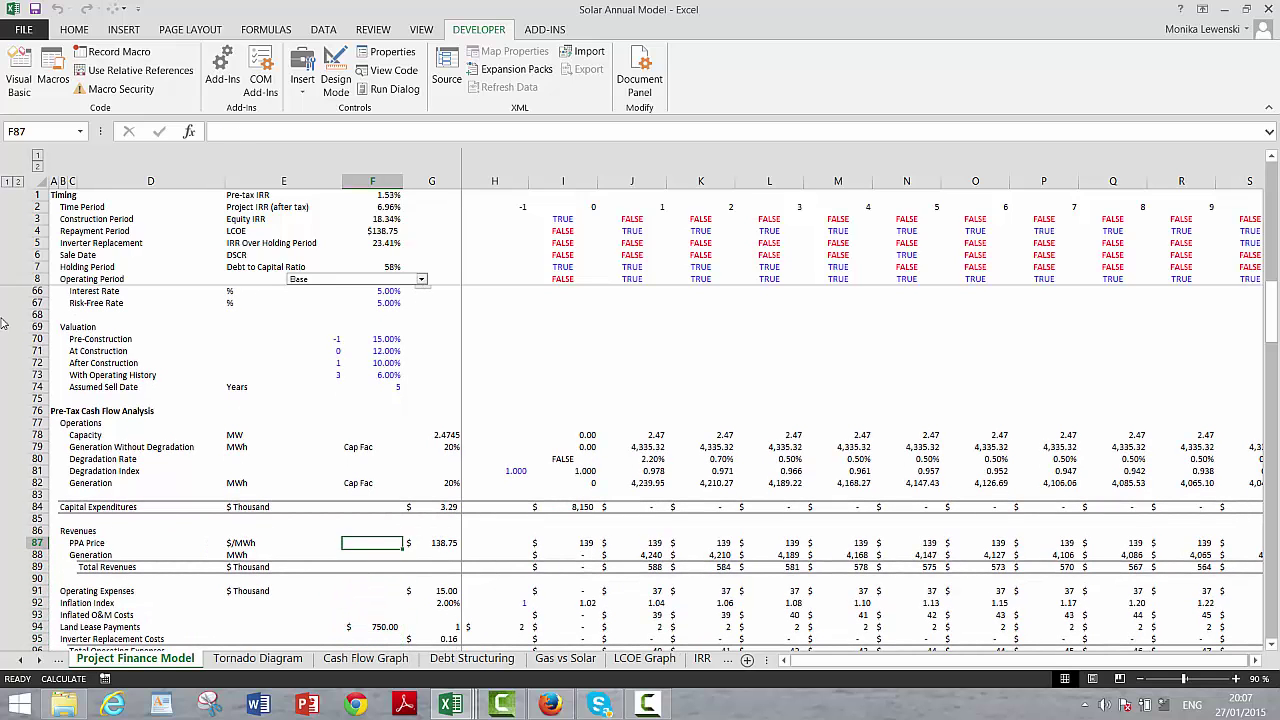
pyautogui.press('Right')
pyautogui.press('Right')
pyautogui.press('Right')
pyautogui.press('Right')
pyautogui.press('Right')
pyautogui.press('Right')
pyautogui.press('Right')
pyautogui.press('Right')
pyautogui.press('Right')
pyautogui.press('Right')
pyautogui.press('Right')
pyautogui.press('Right')
pyautogui.press('Right')
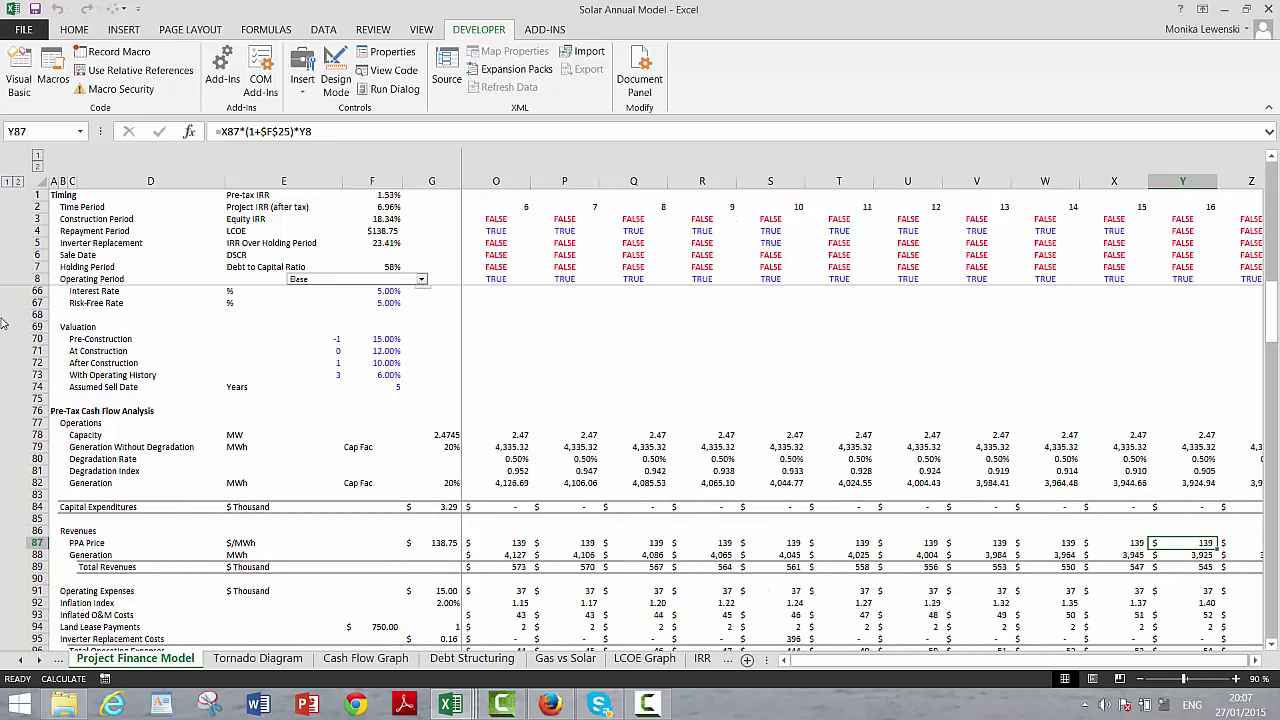
pyautogui.press('Left')
pyautogui.press('Left')
pyautogui.press('Left')
pyautogui.press('Left')
pyautogui.press('Left')
pyautogui.press('Left')
pyautogui.press('Left')
pyautogui.press('Left')
pyautogui.press('Left')
pyautogui.press('Left')
pyautogui.press('Left')
pyautogui.press('Left')
pyautogui.press('Left')
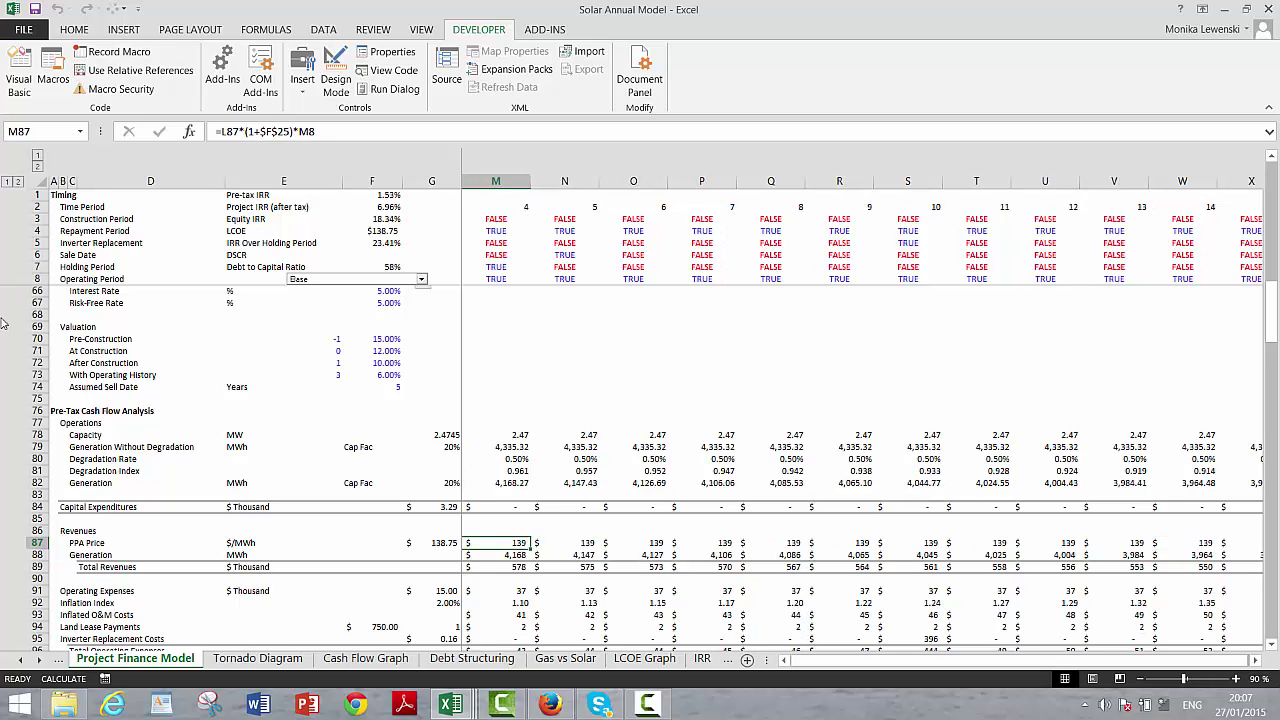
pyautogui.press('Home')
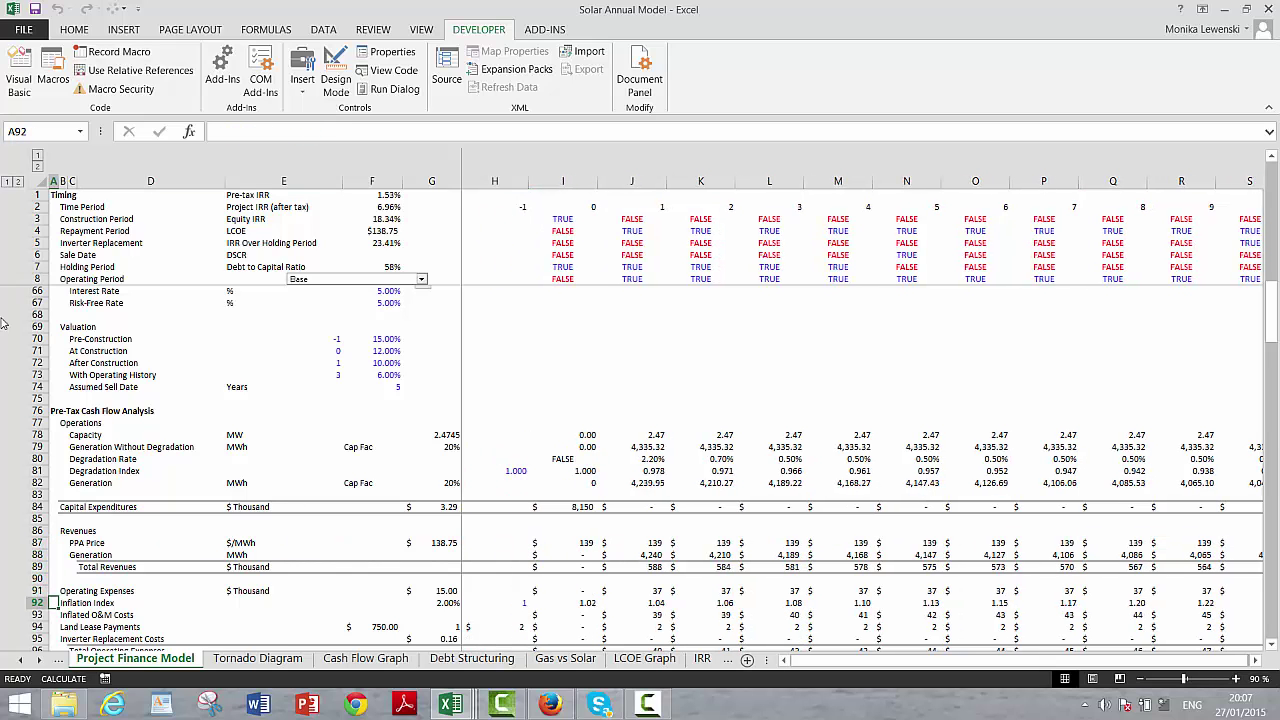
pyautogui.press('Down')
pyautogui.press('Down')
pyautogui.press('Down')
pyautogui.press('Down')
pyautogui.press('Down')
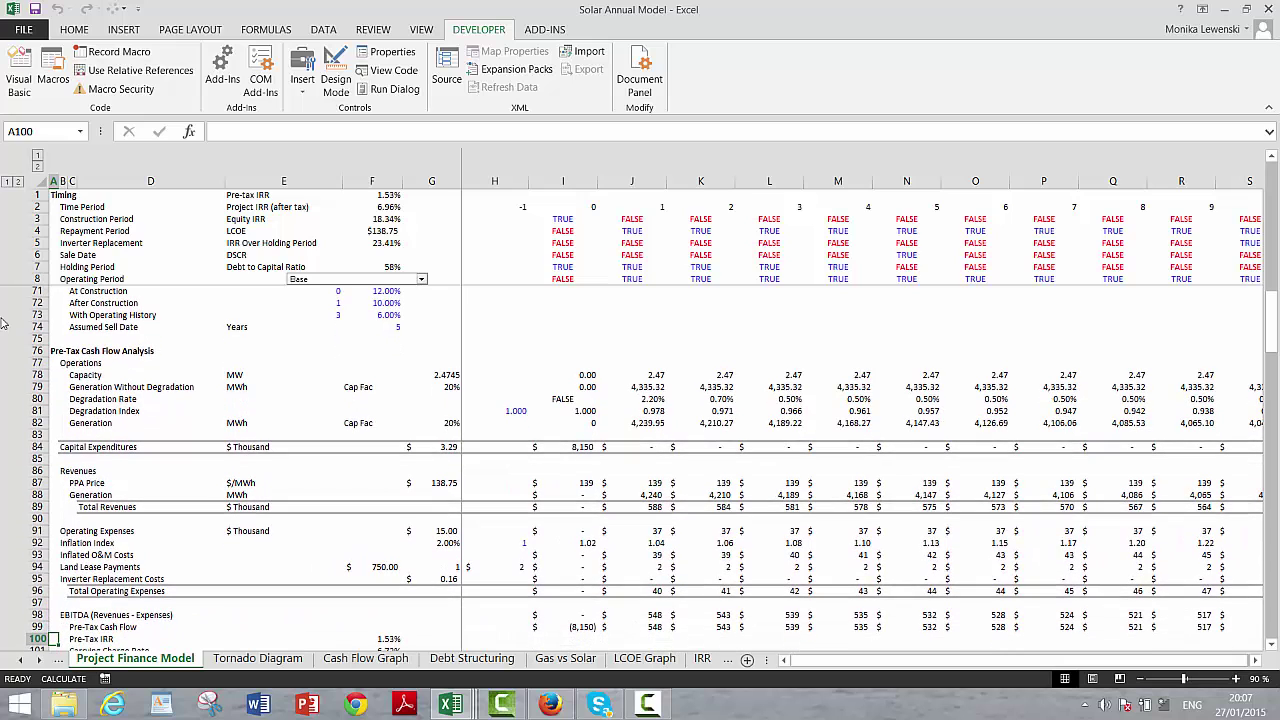
pyautogui.press('Up')
pyautogui.press('Up')
pyautogui.press('Right')
pyautogui.press('Right')
pyautogui.press('Right')
pyautogui.press('Right')
pyautogui.press('Right')
pyautogui.press('Right')
pyautogui.press('Right')
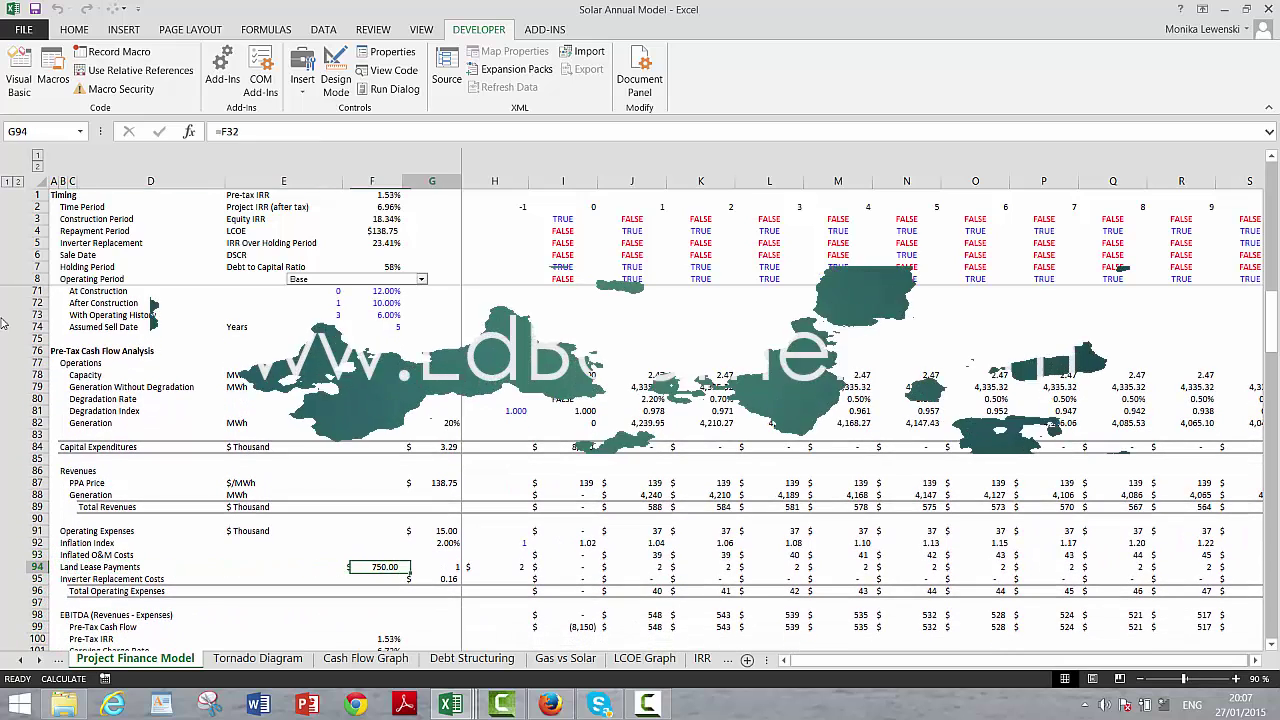
# Trace the pre-tax and after-tax cash flows to the =IRR(I119:AZ119) project IRR in F120
pyautogui.press('Down')
pyautogui.press('Down')
pyautogui.press('Down')
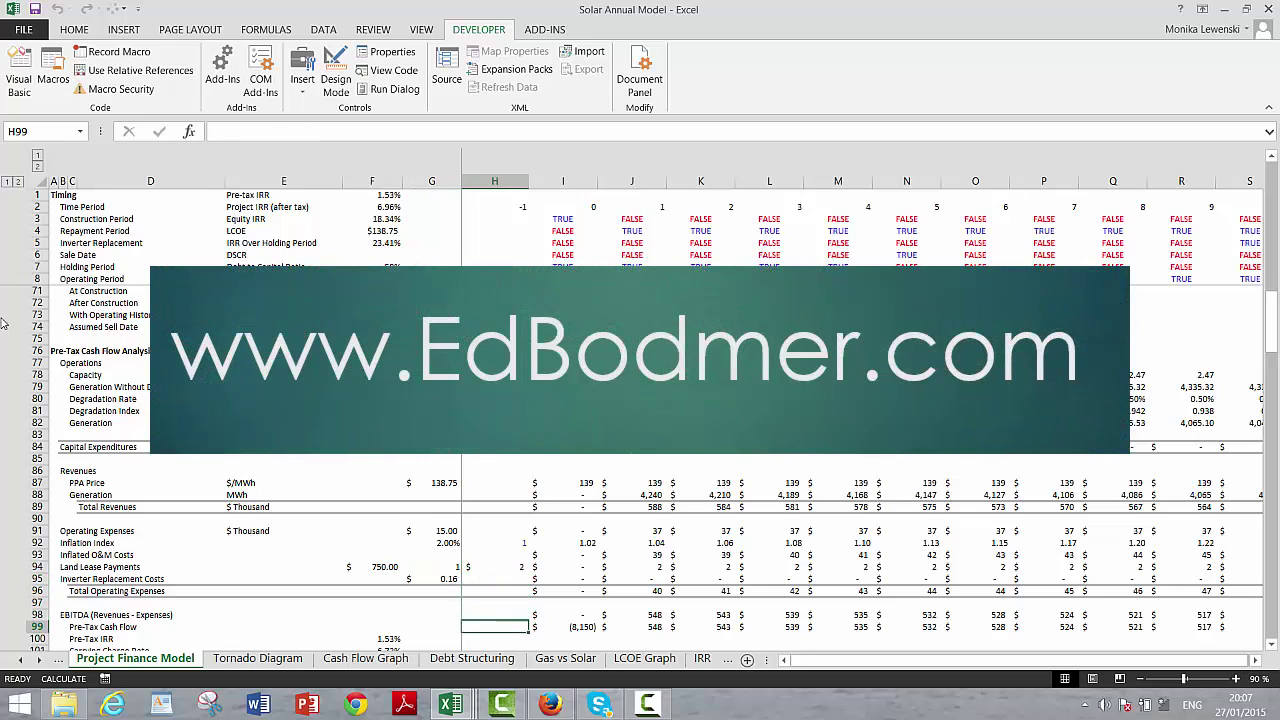
pyautogui.press('Down')
pyautogui.press('Down')
pyautogui.press('Down')
pyautogui.press('Down')
pyautogui.press('Down')
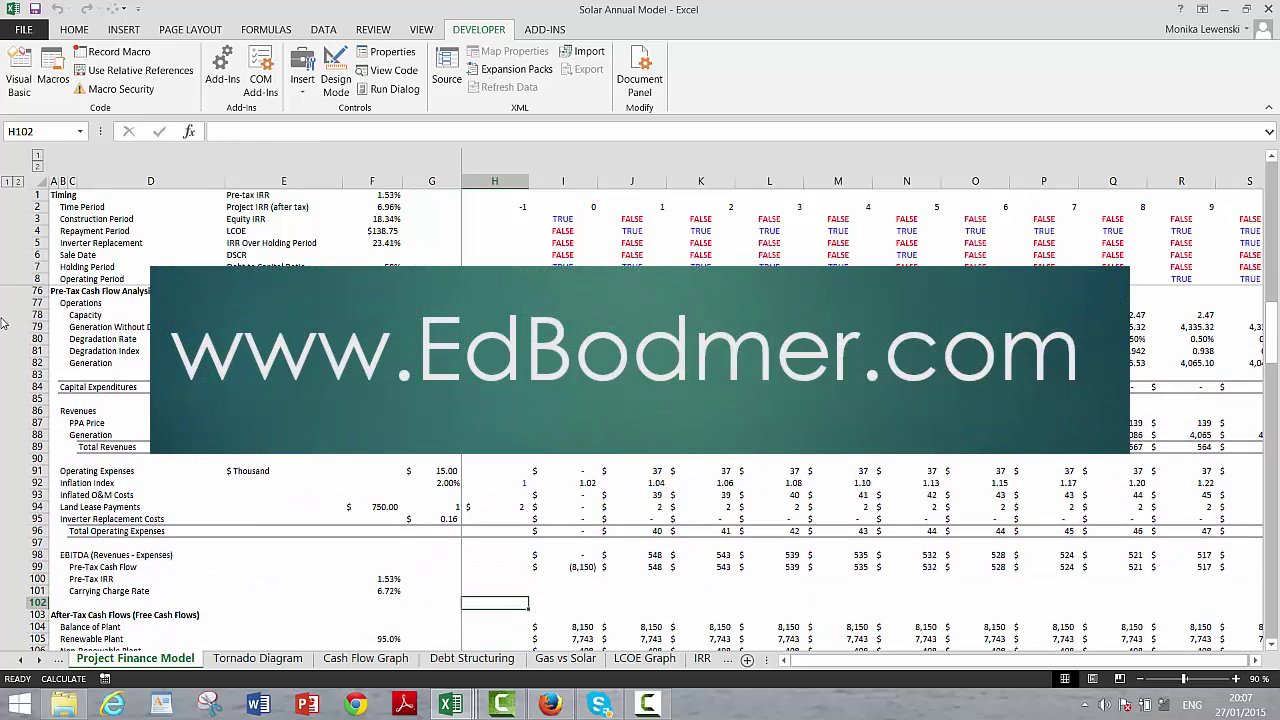
pyautogui.press('Left')
pyautogui.press('Left')
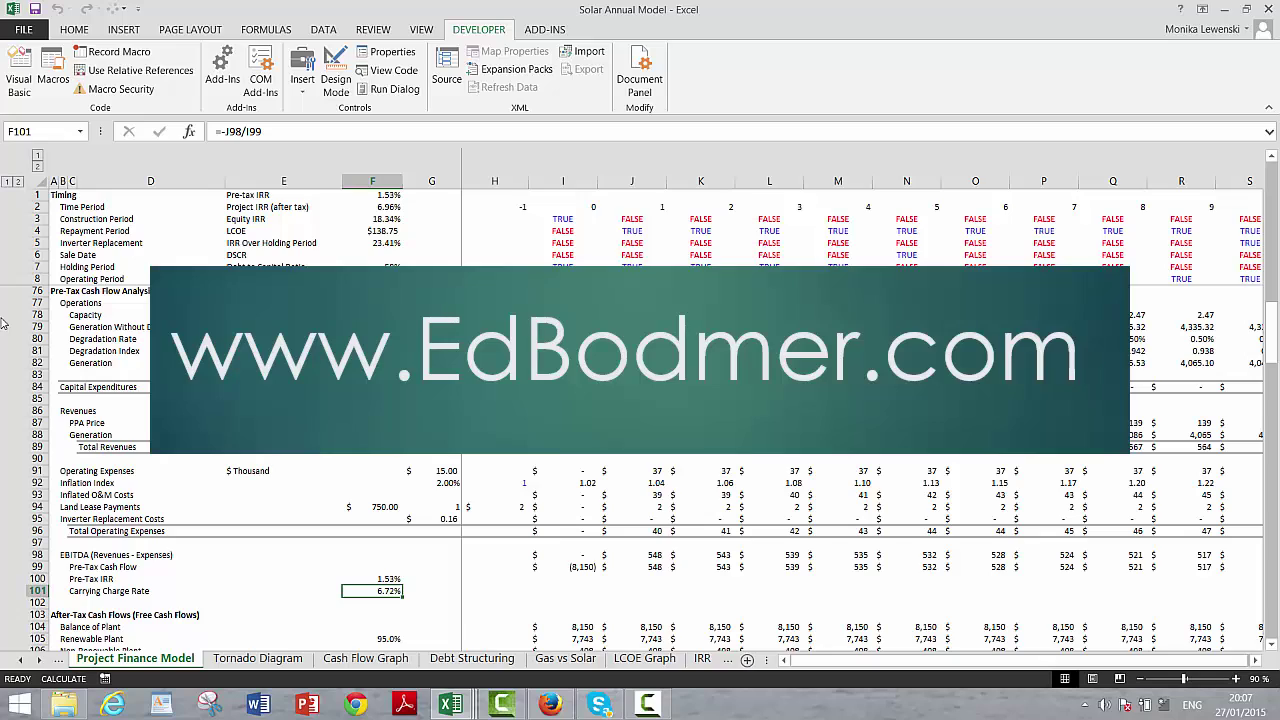
pyautogui.press('Down')
pyautogui.press('Down')
pyautogui.press('Down')
pyautogui.press('Down')
pyautogui.press('Down')
pyautogui.press('Down')
pyautogui.press('Down')
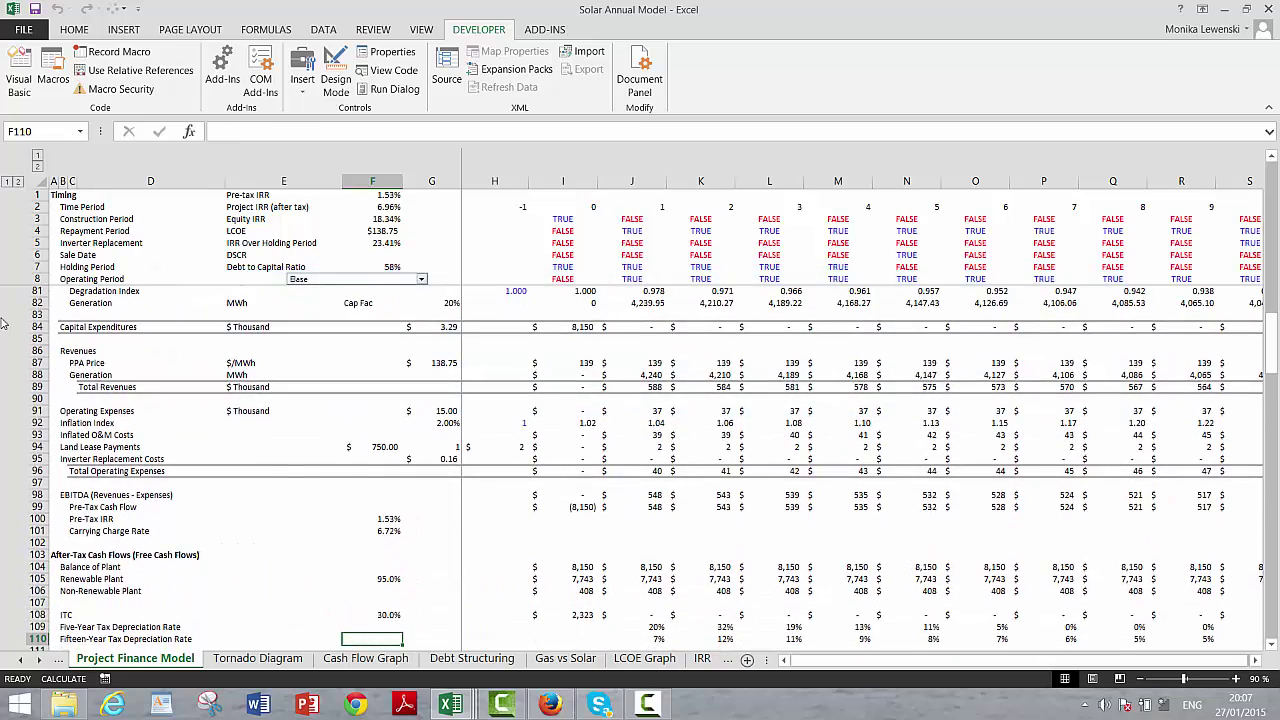
pyautogui.press('Up')
pyautogui.press('Up')
pyautogui.press('Down')
pyautogui.press('Down')
pyautogui.press('Down')
pyautogui.press('Down')
pyautogui.press('Down')
pyautogui.scroll(-1, 3, 322)
pyautogui.press('Up')
pyautogui.press('Up')
pyautogui.press('Up')
pyautogui.press('Right')
pyautogui.press('Right')
pyautogui.press('Right')
pyautogui.press('Down')
pyautogui.press('Down')
pyautogui.press('Down')
pyautogui.press('Down')
pyautogui.press('Down')
pyautogui.press('Down')
pyautogui.press('Down')
pyautogui.press('Down')
pyautogui.press('Down')
pyautogui.press('Down')
pyautogui.press('Down')
pyautogui.press('Down')
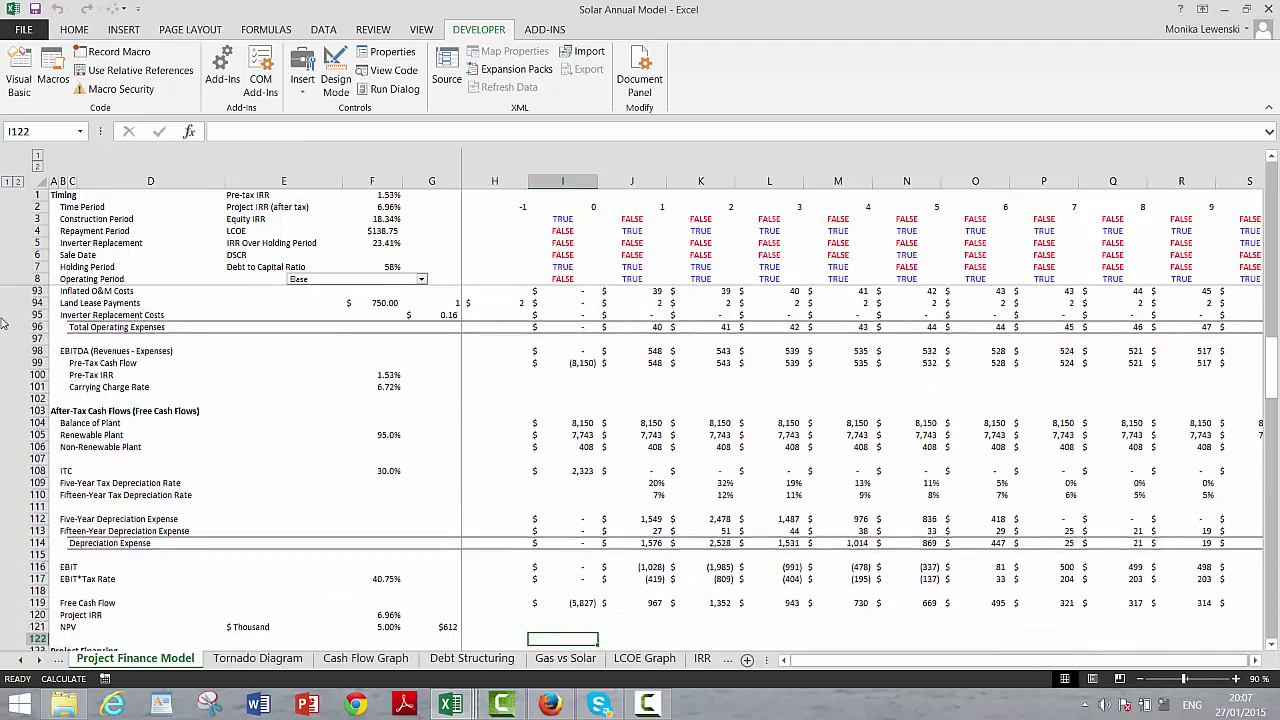
pyautogui.press('Up')
pyautogui.press('Up')
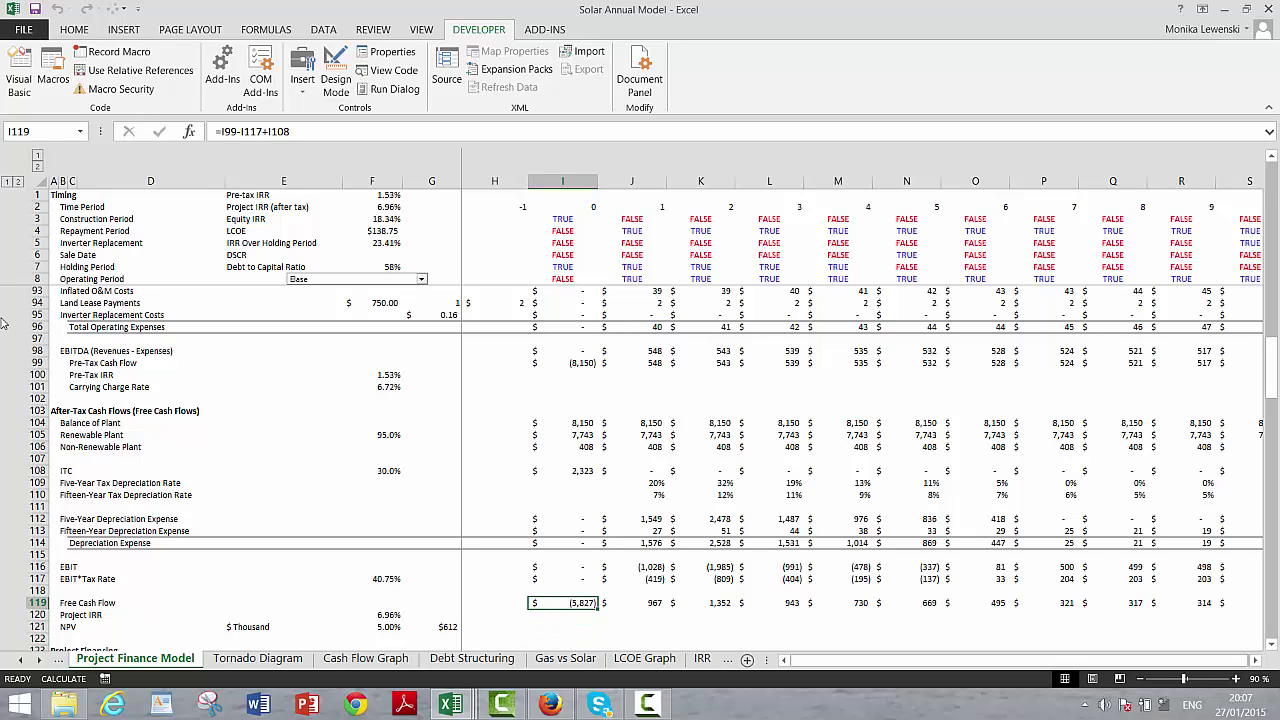
pyautogui.press('Left')
pyautogui.press('Left')
pyautogui.press('Left')
pyautogui.press('Down')
pyautogui.press('Down')
pyautogui.press('Up')
pyautogui.press('Left')
pyautogui.press('Right')
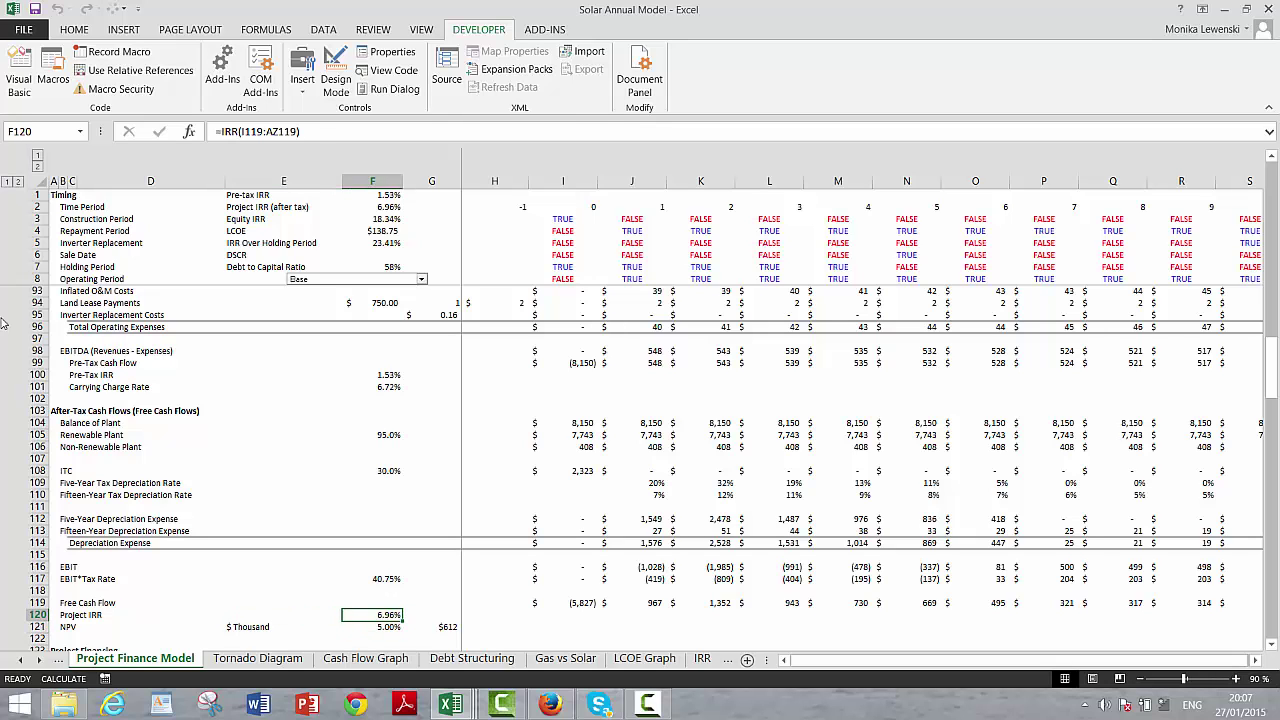
# In Excel Options > Formulas, set Maximum Iterations to 1000 and Maximum Change to 0.0001
pyautogui.click(20, 34)
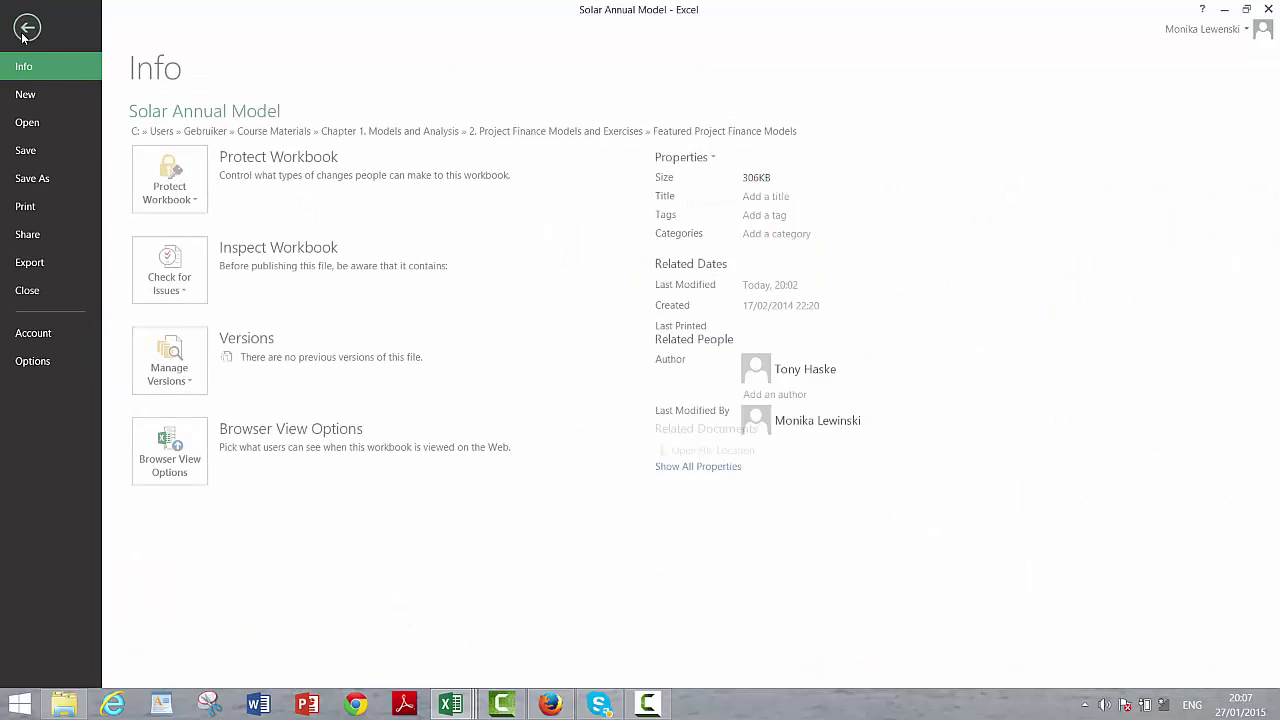
pyautogui.click(38, 360)
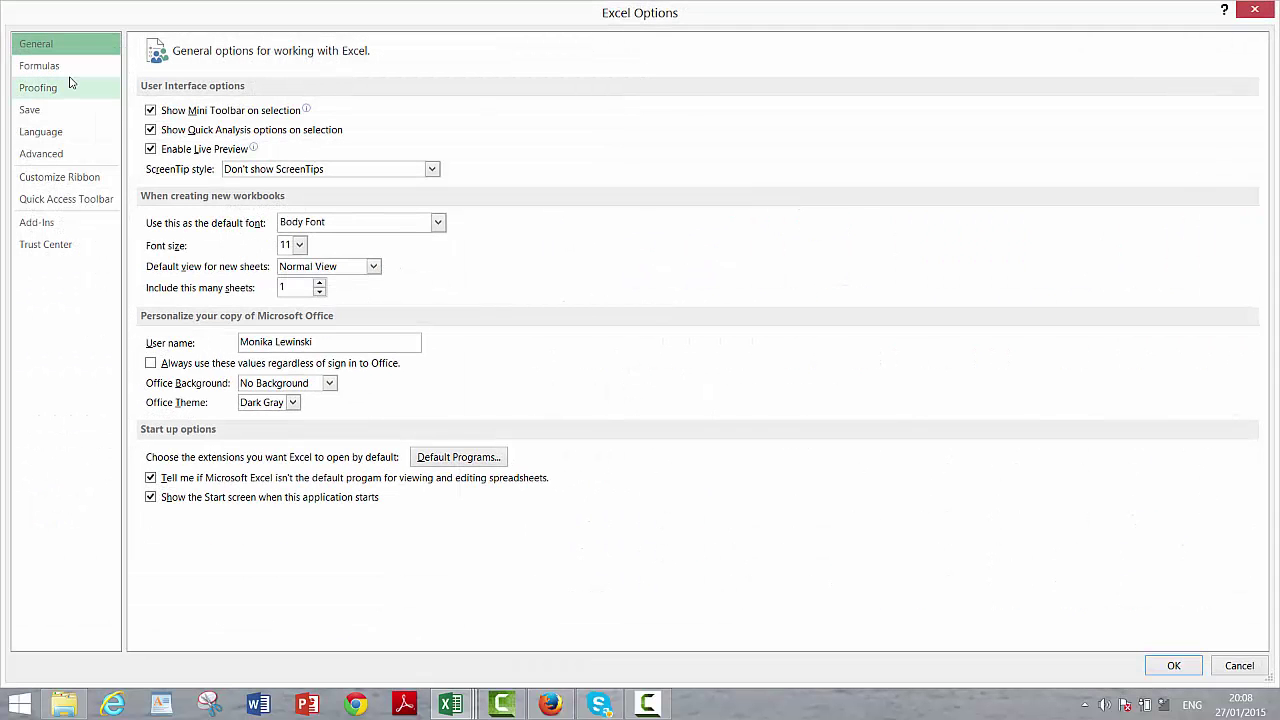
pyautogui.click(69, 69)
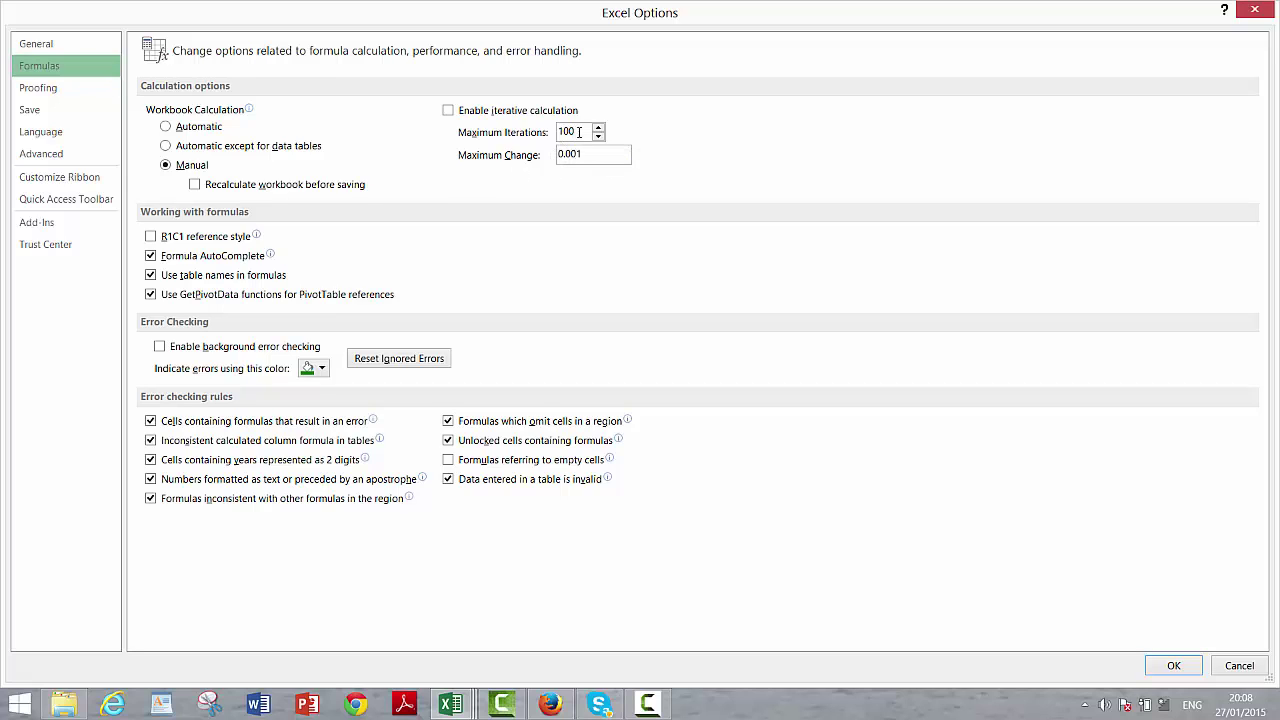
pyautogui.click(579, 132)
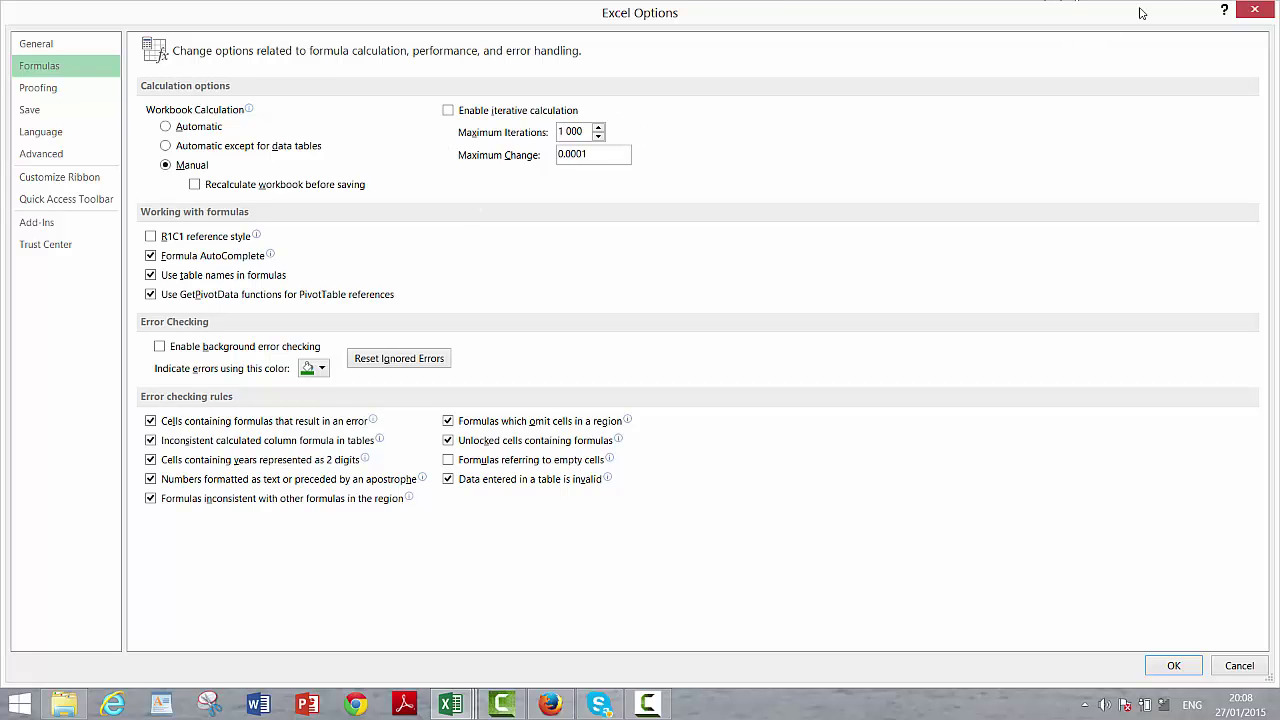
# Close Excel Options and rerun the model's Solve macro from the assumptions section
pyautogui.click(1253, 13)
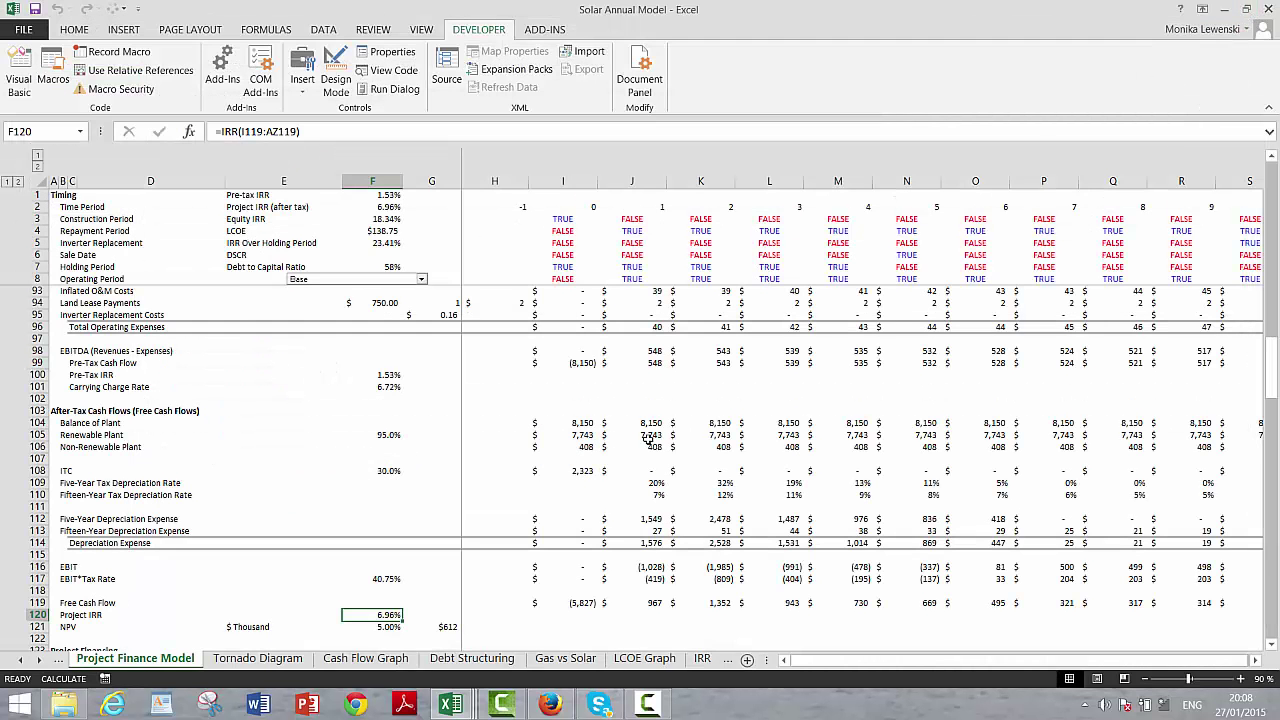
pyautogui.press('pageup')
pyautogui.press('pageup')
pyautogui.press('pageup')
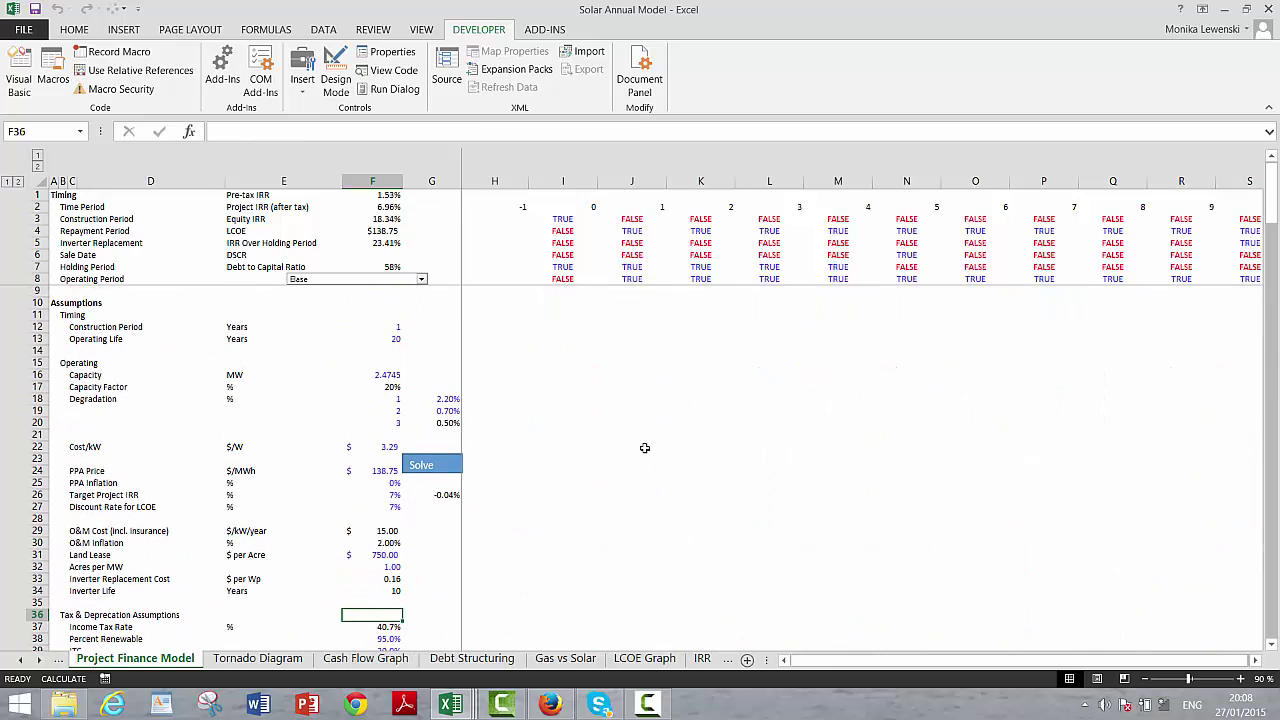
pyautogui.click(425, 466)
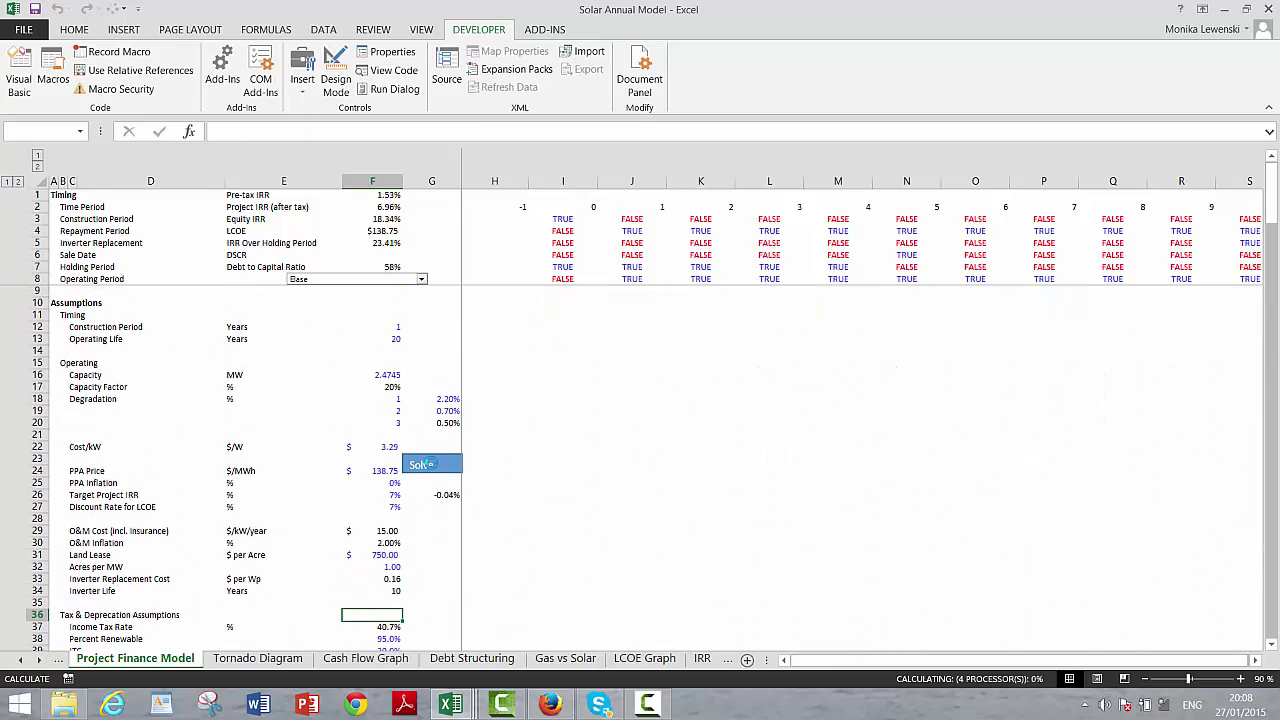
pyautogui.click(436, 563)
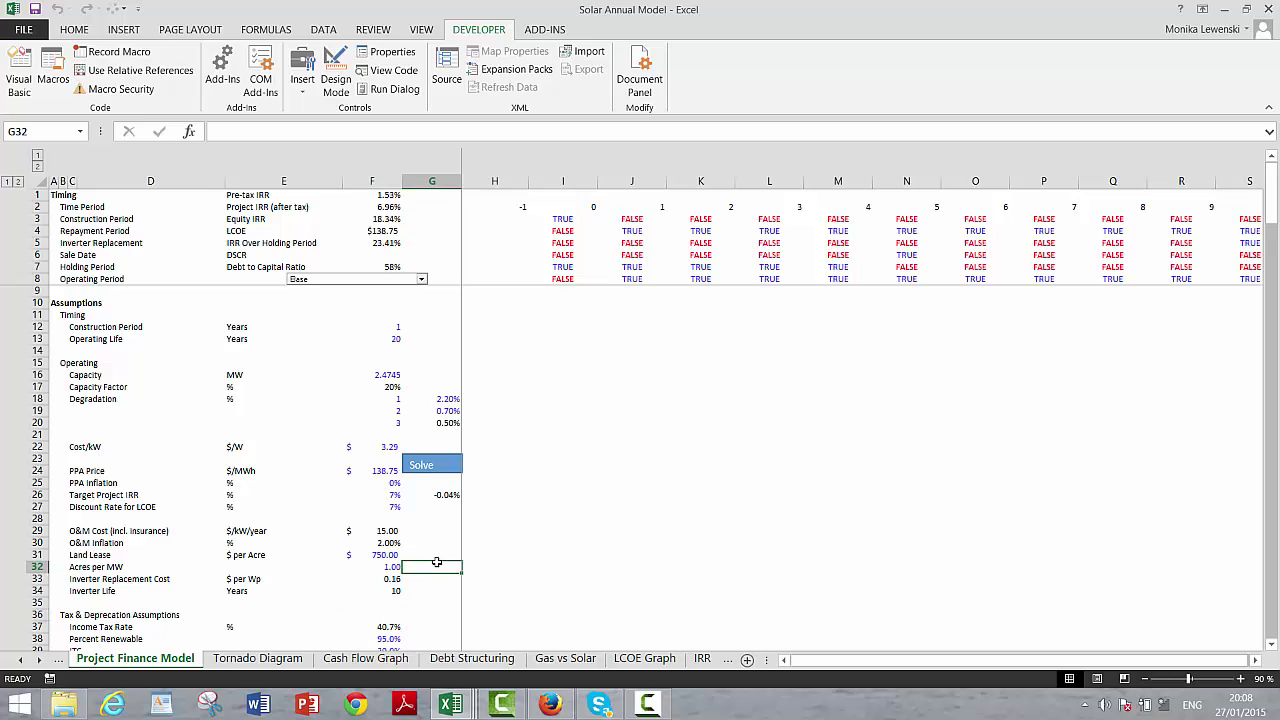
# Check that F120 still shows a 6.96% project IRR and F121 a $612 NPV
pyautogui.press('pagedown')
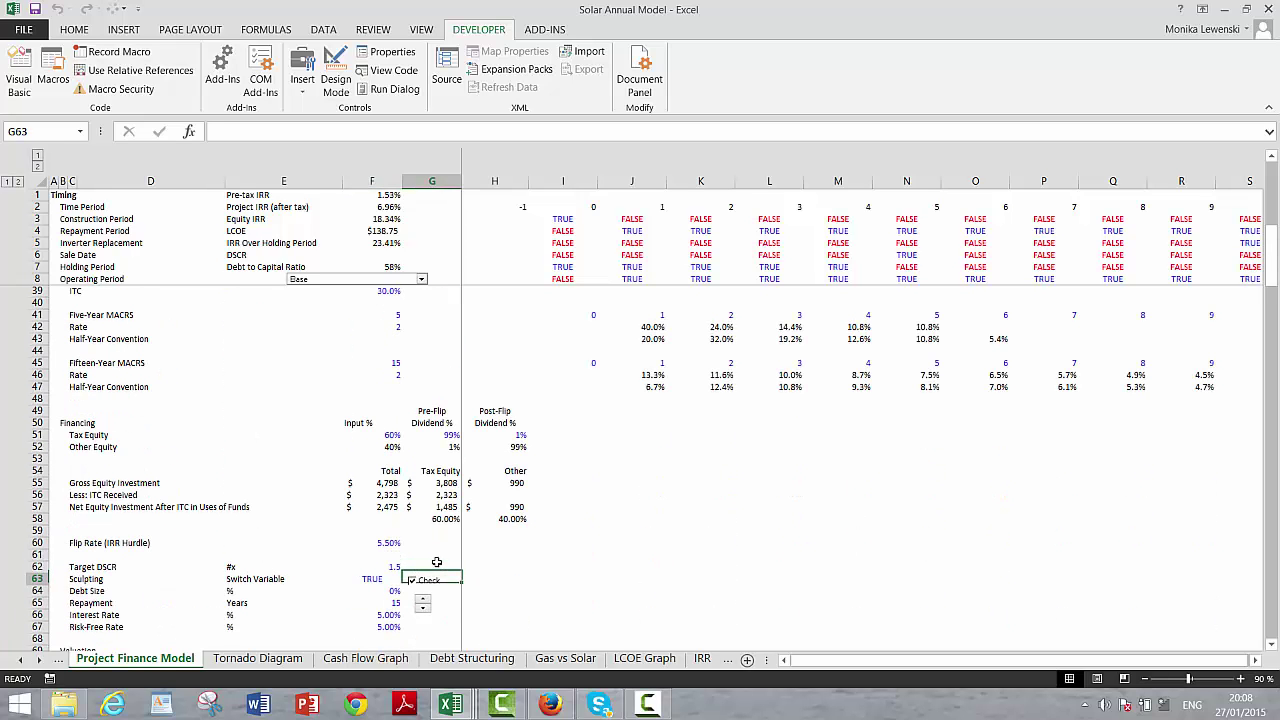
pyautogui.press('Down')
pyautogui.press('Down')
pyautogui.press('Down')
pyautogui.press('Down')
pyautogui.press('Down')
pyautogui.press('Down')
pyautogui.press('Down')
pyautogui.press('Down')
pyautogui.press('Down')
pyautogui.press('Down')
pyautogui.press('Down')
pyautogui.press('Down')
pyautogui.press('Down')
pyautogui.press('Down')
pyautogui.press('Down')
pyautogui.press('Down')
pyautogui.press('Down')
pyautogui.press('Down')
pyautogui.press('Down')
pyautogui.press('Down')
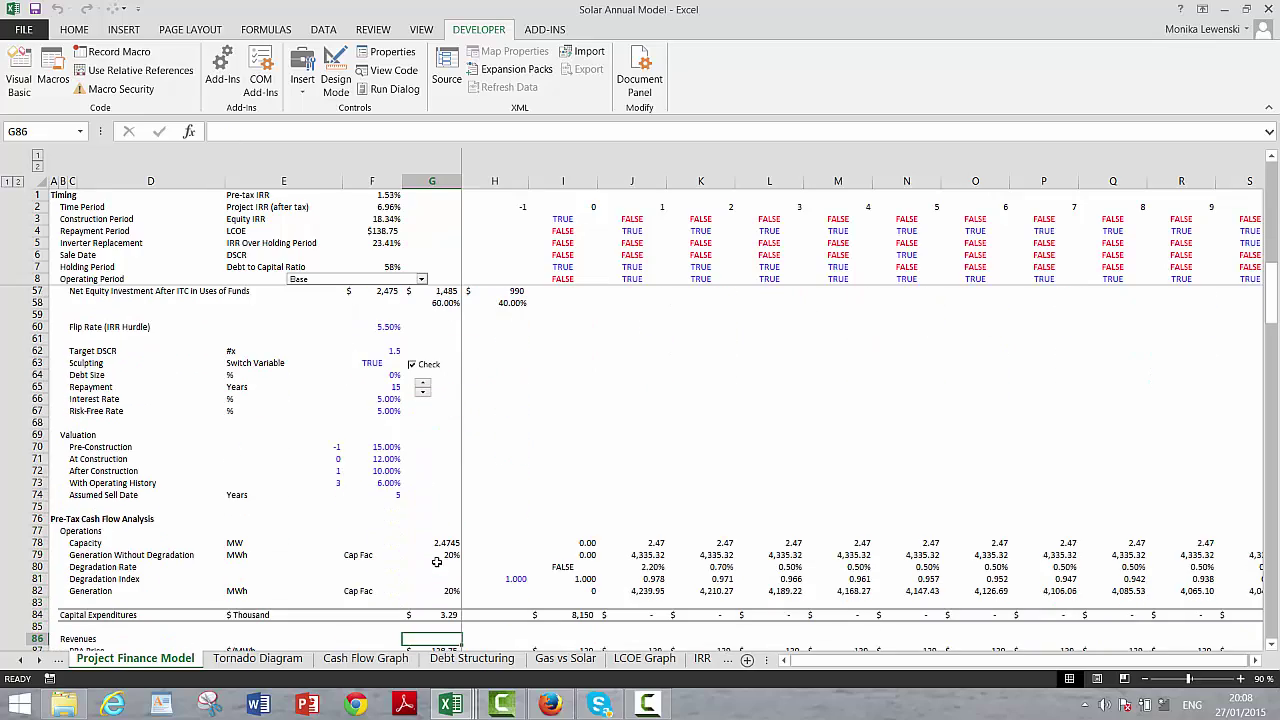
pyautogui.press('Down')
pyautogui.press('Down')
pyautogui.press('Down')
pyautogui.press('Down')
pyautogui.press('Down')
pyautogui.press('Down')
pyautogui.press('Down')
pyautogui.press('Down')
pyautogui.press('Down')
pyautogui.press('Down')
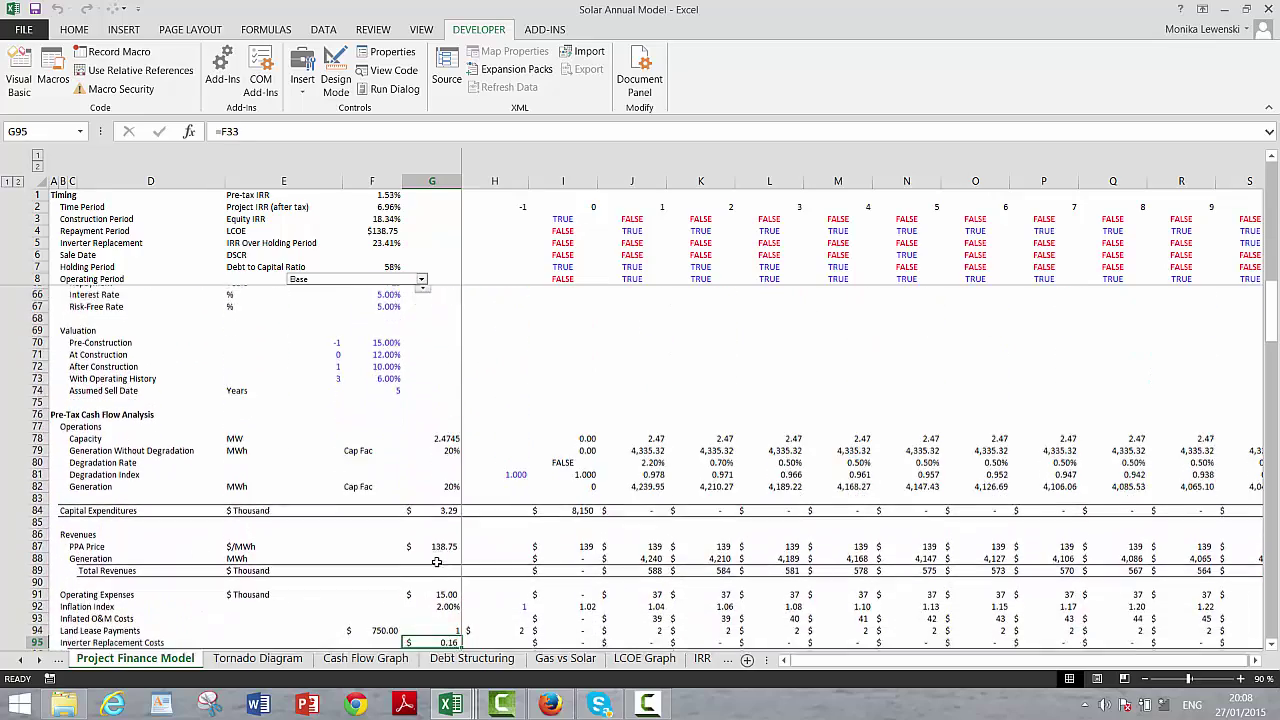
pyautogui.press('Down')
pyautogui.press('Down')
pyautogui.press('Down')
pyautogui.press('Down')
pyautogui.press('Down')
pyautogui.press('Down')
pyautogui.press('Down')
pyautogui.press('Down')
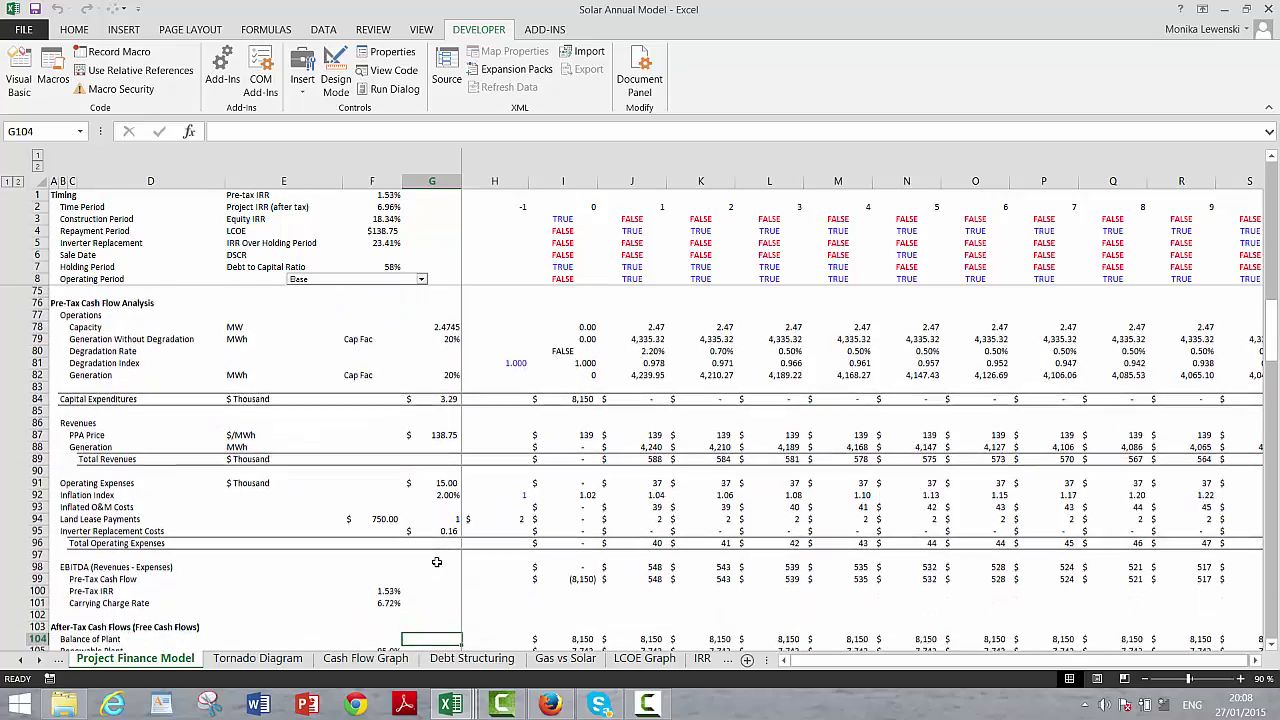
pyautogui.press('Down')
pyautogui.press('Down')
pyautogui.press('Down')
pyautogui.press('Down')
pyautogui.press('Down')
pyautogui.press('Down')
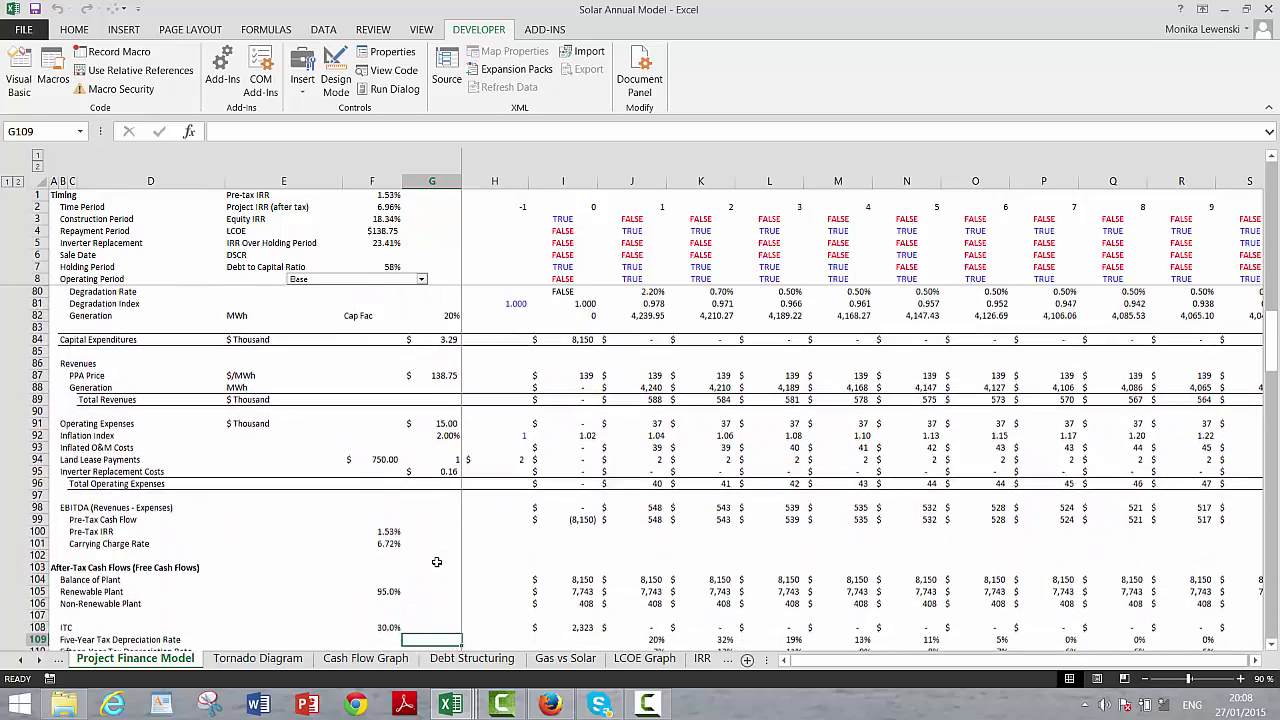
pyautogui.press('Down')
pyautogui.press('Down')
pyautogui.press('Down')
pyautogui.press('Down')
pyautogui.press('Down')
pyautogui.press('Down')
pyautogui.press('Down')
pyautogui.press('Down')
pyautogui.press('Down')
pyautogui.press('Down')
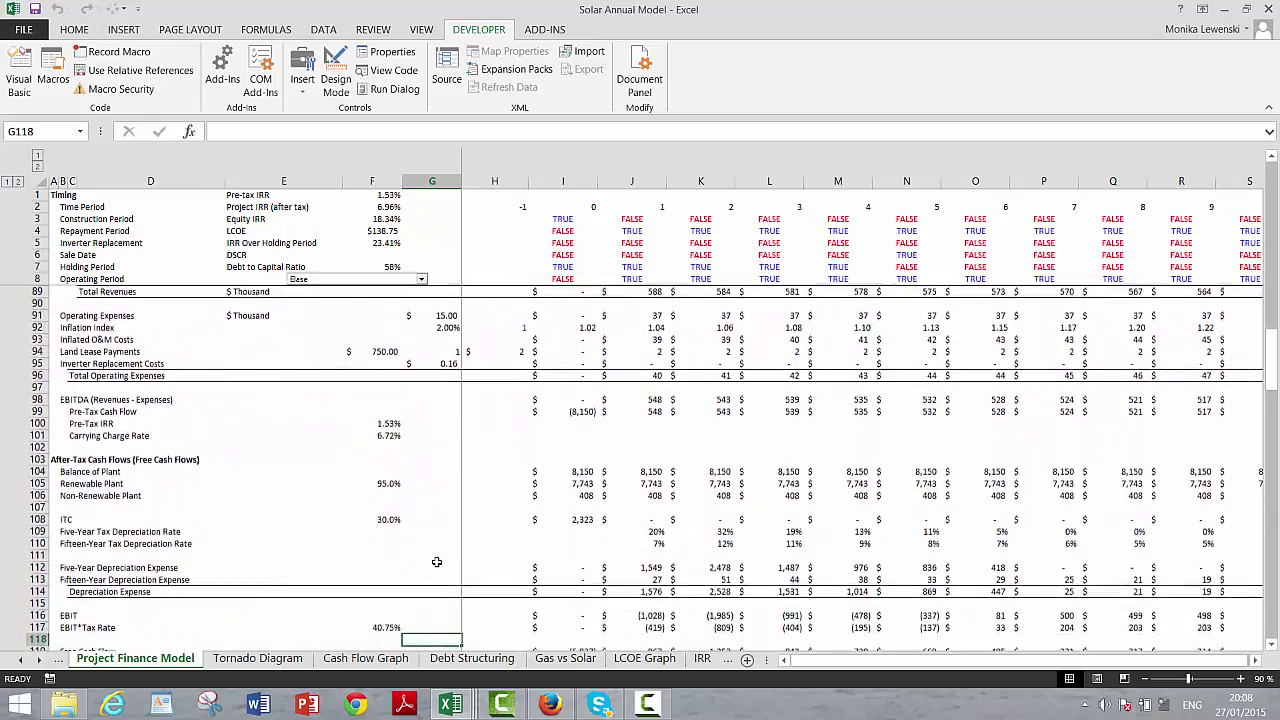
pyautogui.press('Down')
pyautogui.press('Down')
pyautogui.press('Down')
pyautogui.press('Up')
pyautogui.press('Up')
pyautogui.press('Up')
pyautogui.press('Up')
pyautogui.press('Left')
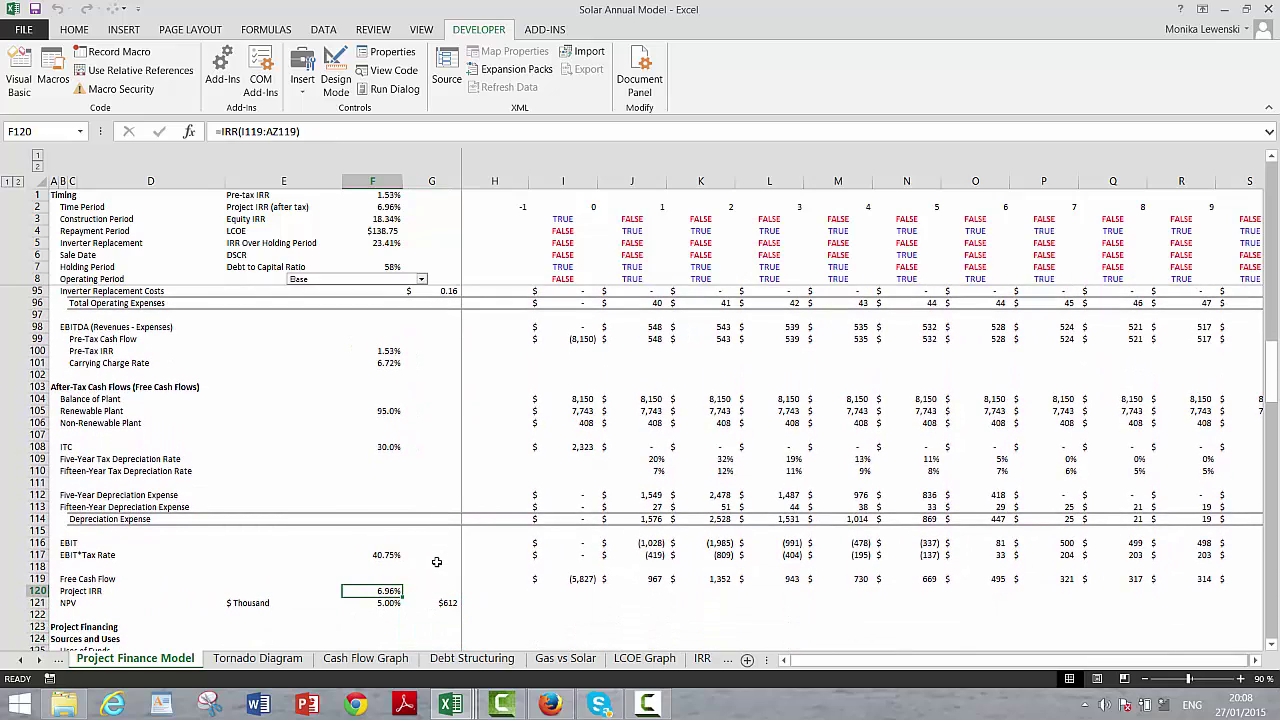
pyautogui.press('Down')
pyautogui.press('Up')
pyautogui.press('Down')
pyautogui.press('Down')
pyautogui.press('Down')
pyautogui.press('Down')
pyautogui.press('Down')
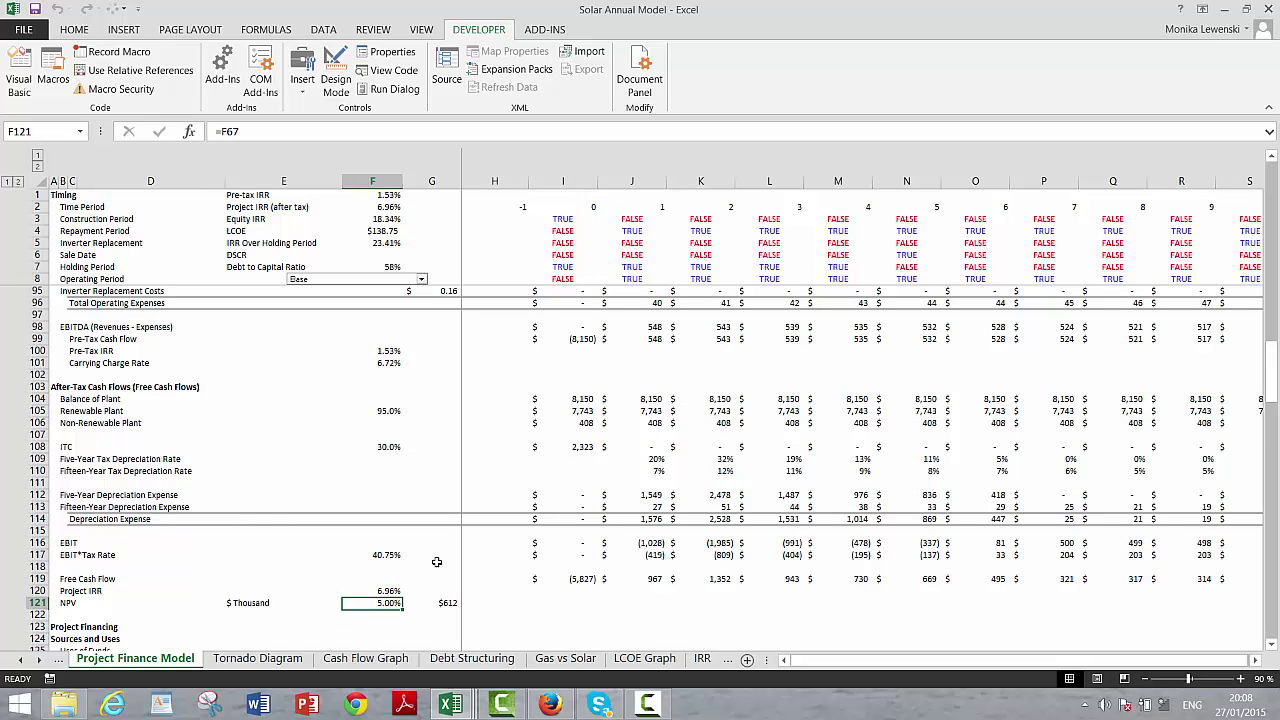
pyautogui.press('Down')
pyautogui.press('Down')
pyautogui.press('Down')
pyautogui.press('Down')
pyautogui.press('Down')
pyautogui.press('Down')
pyautogui.press('Down')
pyautogui.press('Down')
pyautogui.press('Down')
pyautogui.press('Down')
pyautogui.press('Down')
pyautogui.press('Down')
pyautogui.press('Down')
pyautogui.press('Down')
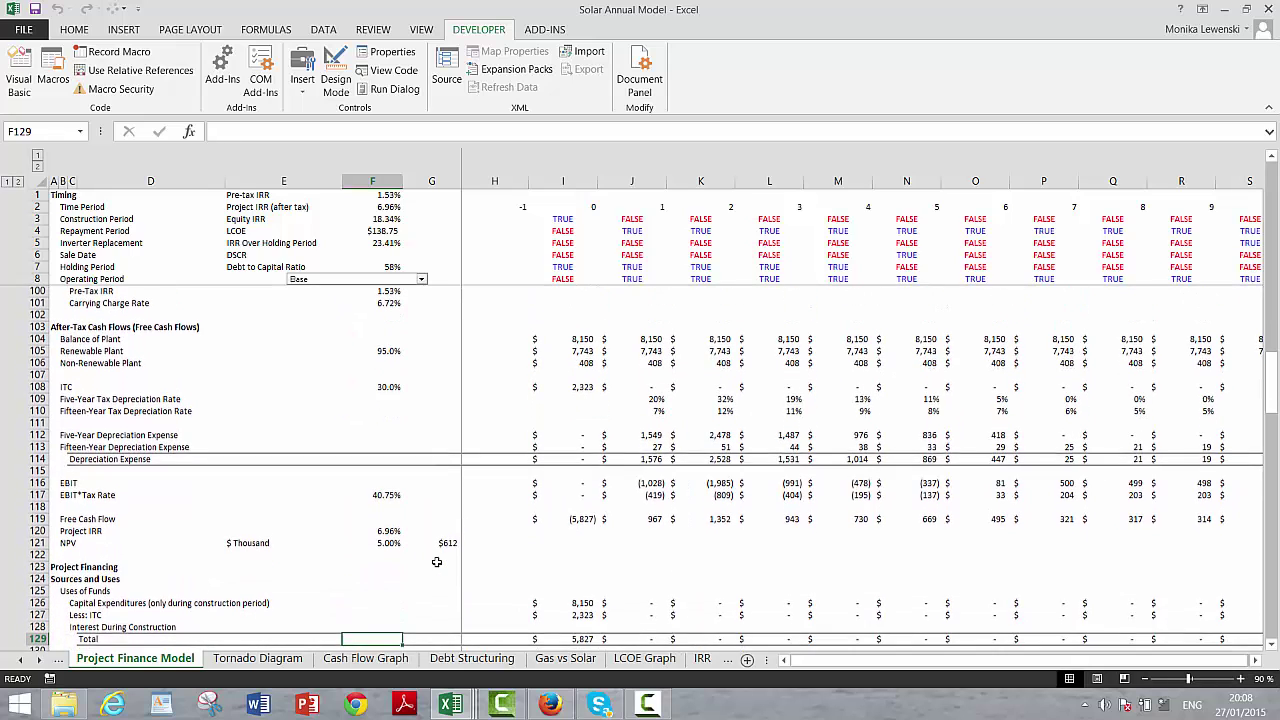
pyautogui.press('Up')
pyautogui.press('Up')
pyautogui.press('Up')
pyautogui.press('Up')
pyautogui.press('Up')
pyautogui.press('Right')
pyautogui.press('Right')
pyautogui.press('Right')
pyautogui.press('Up')
pyautogui.press('Up')
pyautogui.press('Up')
pyautogui.press('Up')
pyautogui.press('Up')
pyautogui.press('Up')
pyautogui.press('Left')
pyautogui.press('Up')
pyautogui.press('Right')
pyautogui.hotkey('shift', 'Down')
pyautogui.hotkey('ctrl', 'c')
pyautogui.press('Down')
pyautogui.press('Escape')
pyautogui.press('Down')
pyautogui.press('Down')
pyautogui.press('Down')
pyautogui.press('Down')
pyautogui.press('Down')
pyautogui.press('Down')
pyautogui.press('Down')
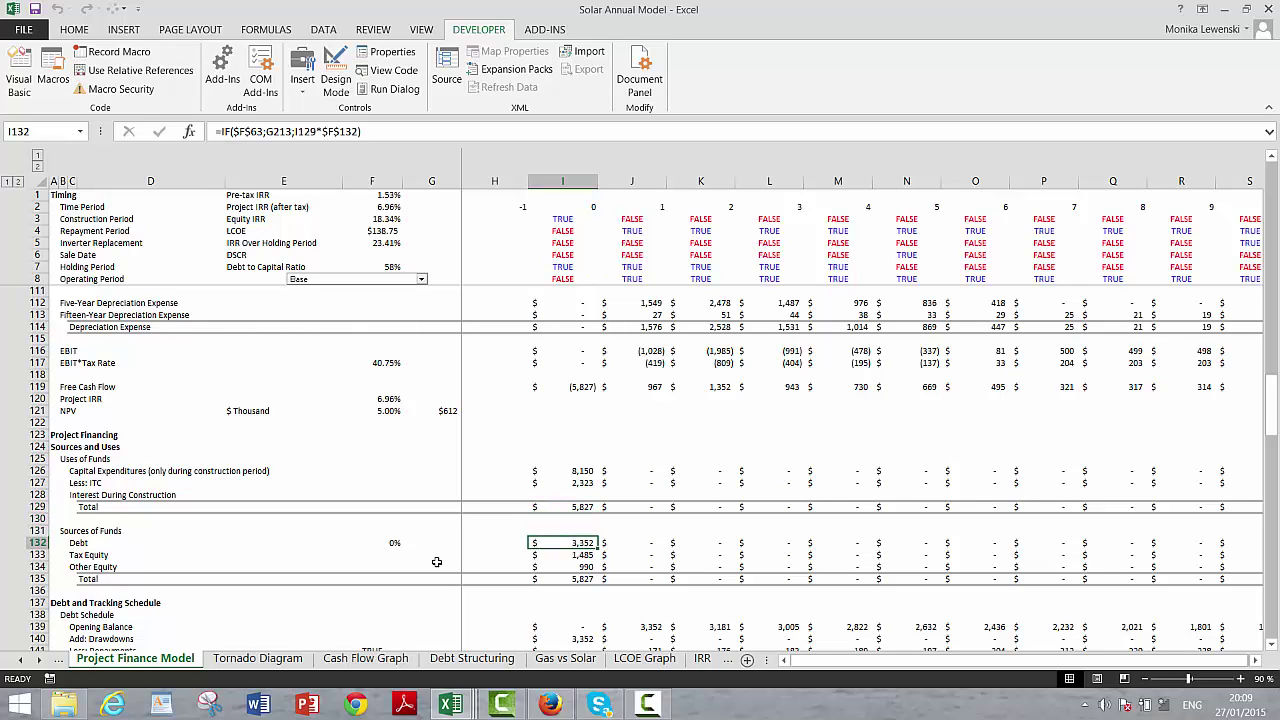
pyautogui.press('Up')
pyautogui.press('Up')
pyautogui.press('Up')
pyautogui.press('Up')
pyautogui.press('Up')
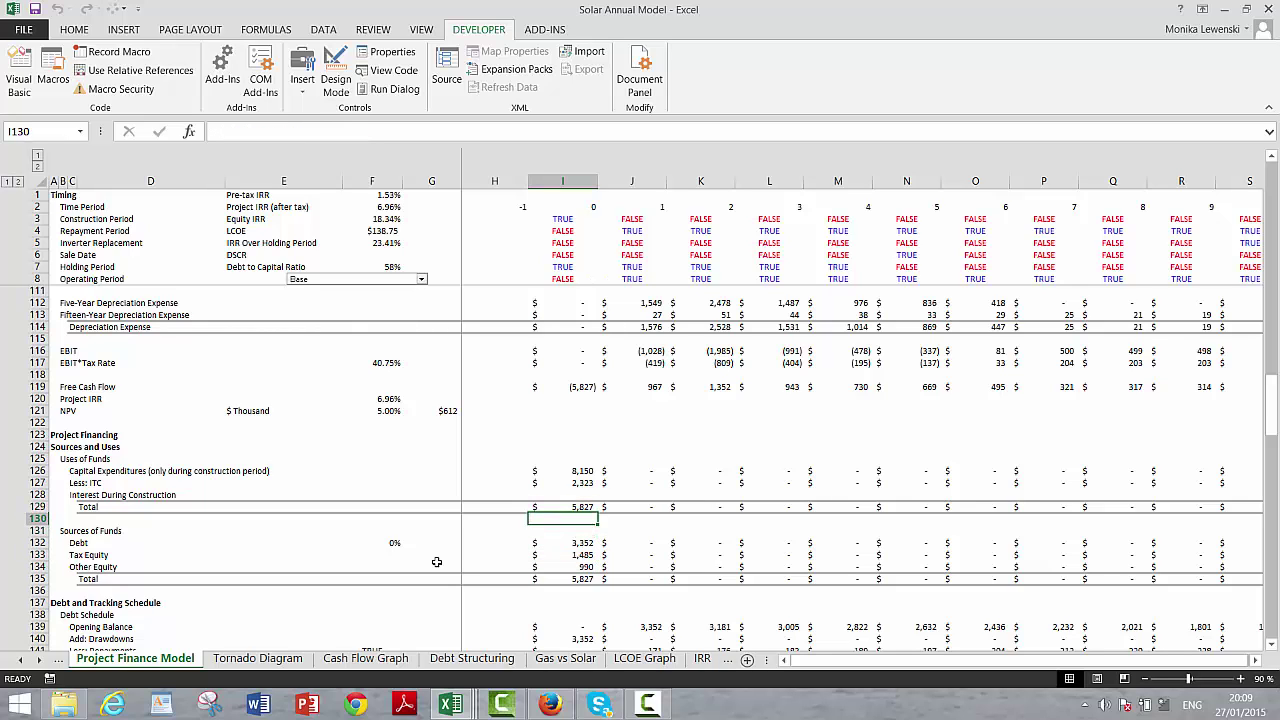
pyautogui.press('Down')
pyautogui.press('Down')
pyautogui.press('Down')
pyautogui.press('Down')
pyautogui.press('Up')
pyautogui.press('Up')
pyautogui.press('Down')
pyautogui.press('Down')
pyautogui.press('Down')
pyautogui.press('Down')
pyautogui.press('Down')
pyautogui.press('Down')
pyautogui.press('Down')
pyautogui.press('Down')
pyautogui.press('Down')
pyautogui.press('Down')
pyautogui.press('Down')
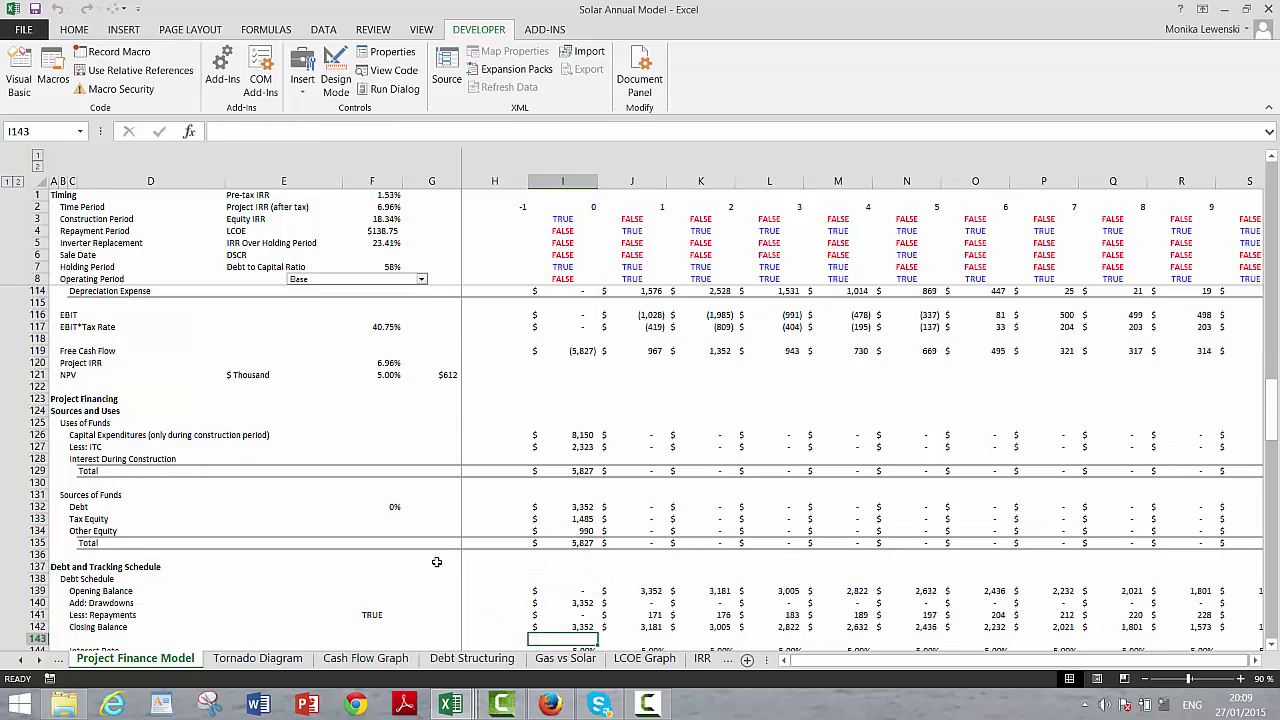
pyautogui.press('Down')
pyautogui.press('Down')
pyautogui.press('Down')
pyautogui.press('Down')
pyautogui.press('Down')
pyautogui.press('Down')
pyautogui.press('Down')
pyautogui.press('Down')
pyautogui.press('Up')
pyautogui.press('Up')
pyautogui.press('Up')
pyautogui.press('Up')
pyautogui.press('Up')
pyautogui.press('Up')
pyautogui.press('Up')
pyautogui.press('Up')
pyautogui.press('Up')
pyautogui.press('Up')
pyautogui.press('Up')
pyautogui.press('Up')
pyautogui.press('Up')
pyautogui.press('Up')
pyautogui.press('Up')
pyautogui.press('Up')
pyautogui.press('Up')
pyautogui.press('Up')
pyautogui.press('Up')
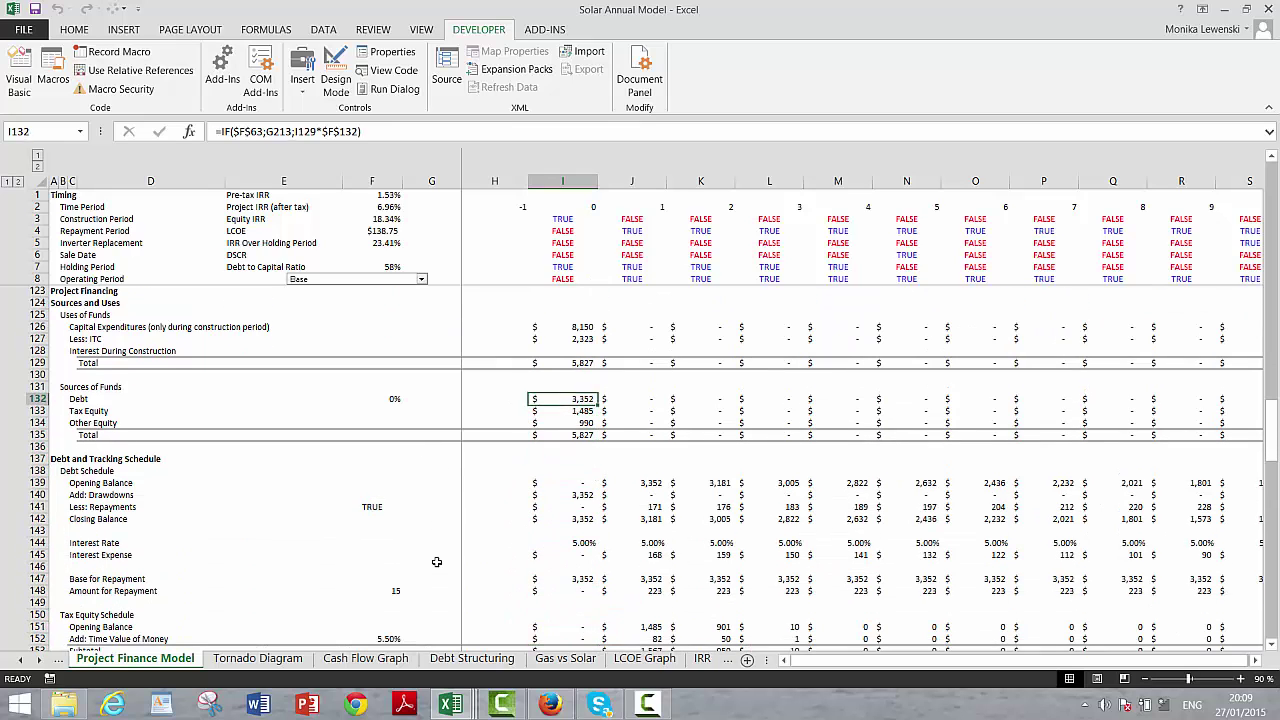
pyautogui.press('Down')
pyautogui.press('Down')
pyautogui.press('Down')
pyautogui.press('Down')
pyautogui.press('Down')
pyautogui.press('Down')
pyautogui.press('Down')
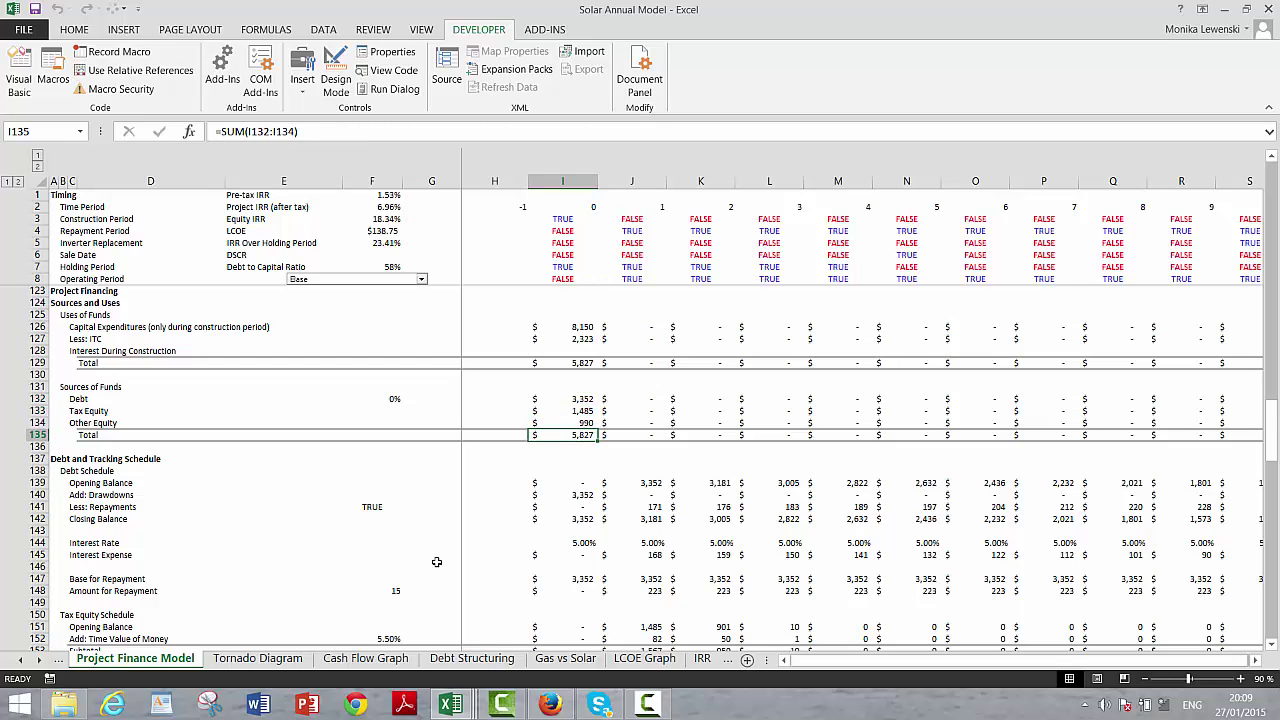
pyautogui.press('Down')
pyautogui.press('Down')
pyautogui.press('Down')
pyautogui.press('Down')
pyautogui.press('Down')
pyautogui.press('Down')
pyautogui.press('Down')
pyautogui.press('Down')
pyautogui.press('Down')
pyautogui.press('Down')
pyautogui.press('Down')
pyautogui.press('Down')
pyautogui.press('Down')
pyautogui.press('Down')
pyautogui.press('Down')
pyautogui.press('Down')
pyautogui.press('Down')
pyautogui.press('Down')
pyautogui.press('Down')
pyautogui.press('Down')
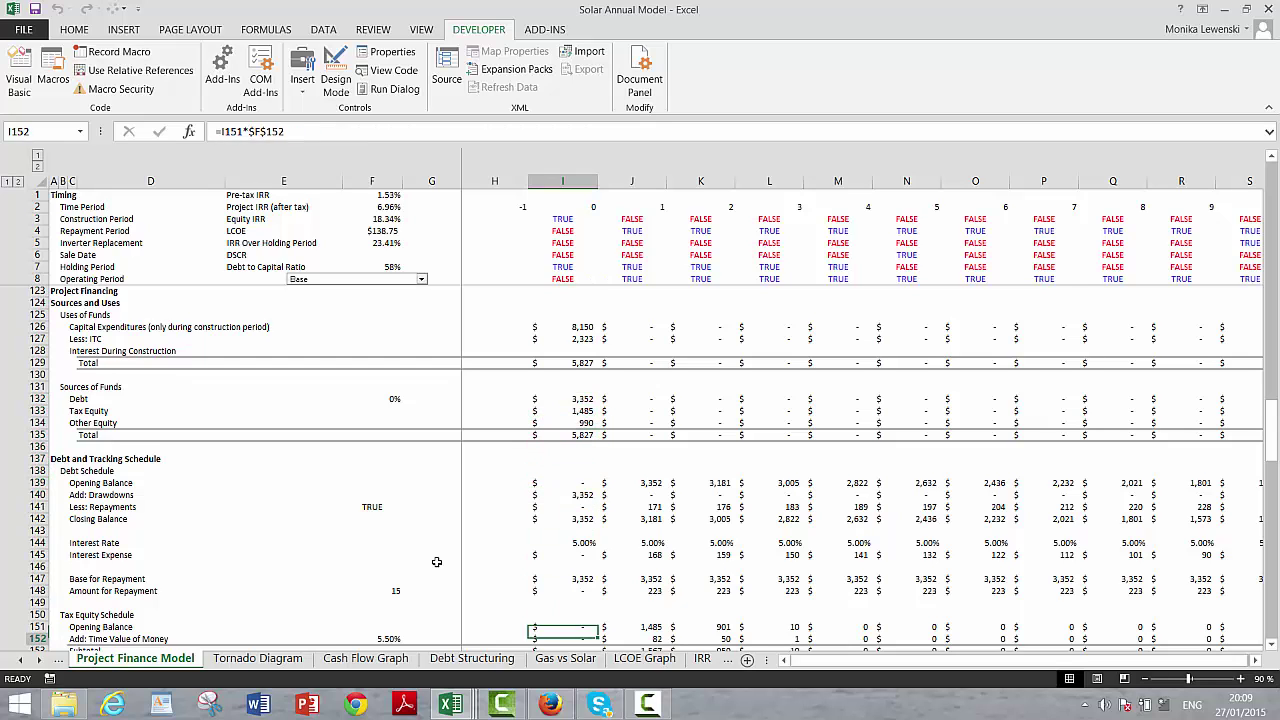
pyautogui.press('Down')
pyautogui.press('Down')
pyautogui.press('Down')
pyautogui.press('Down')
pyautogui.press('Down')
pyautogui.press('Down')
pyautogui.press('Down')
pyautogui.press('Down')
pyautogui.press('Down')
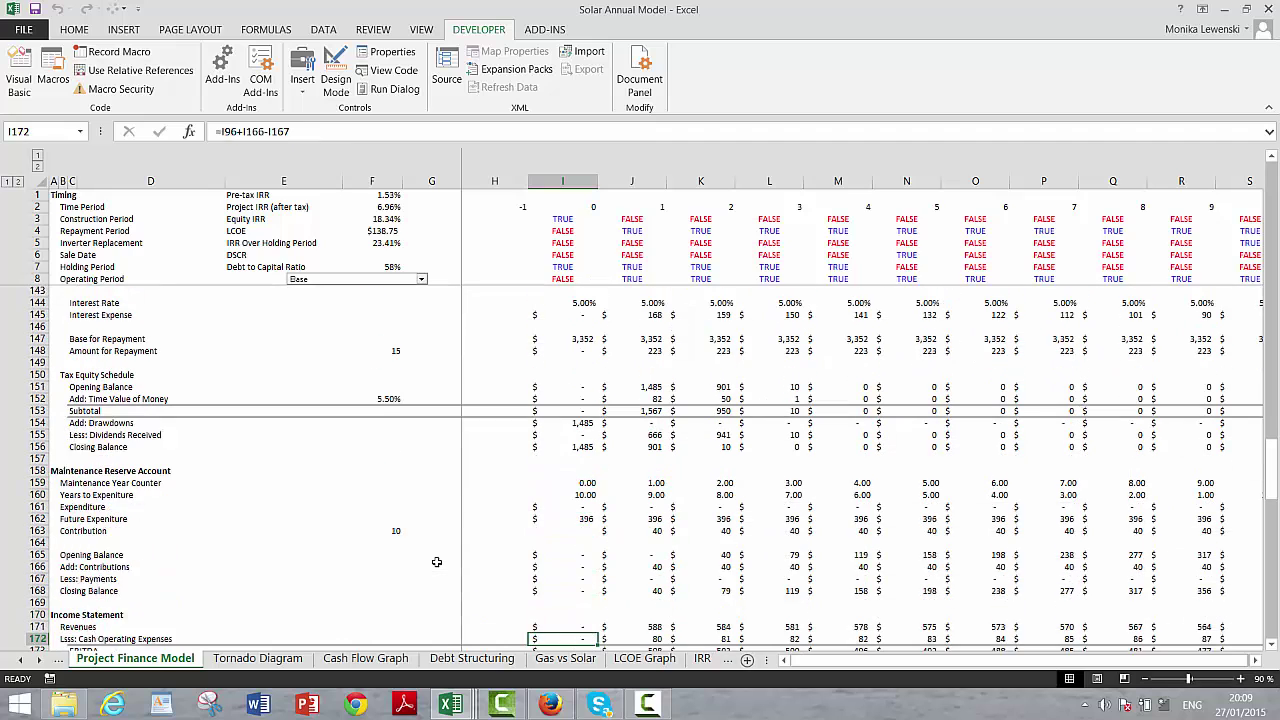
pyautogui.press('Up')
pyautogui.press('Up')
pyautogui.press('Up')
pyautogui.press('Up')
pyautogui.press('Up')
pyautogui.press('Up')
pyautogui.press('Up')
pyautogui.press('Up')
pyautogui.press('Up')
pyautogui.press('Up')
pyautogui.press('Up')
pyautogui.press('Up')
pyautogui.press('Up')
pyautogui.press('Up')
pyautogui.press('Up')
pyautogui.press('Up')
pyautogui.press('Up')
pyautogui.press('Up')
pyautogui.press('Up')
pyautogui.press('Up')
pyautogui.press('Up')
pyautogui.press('Up')
pyautogui.press('Up')
pyautogui.press('Up')
pyautogui.press('Up')
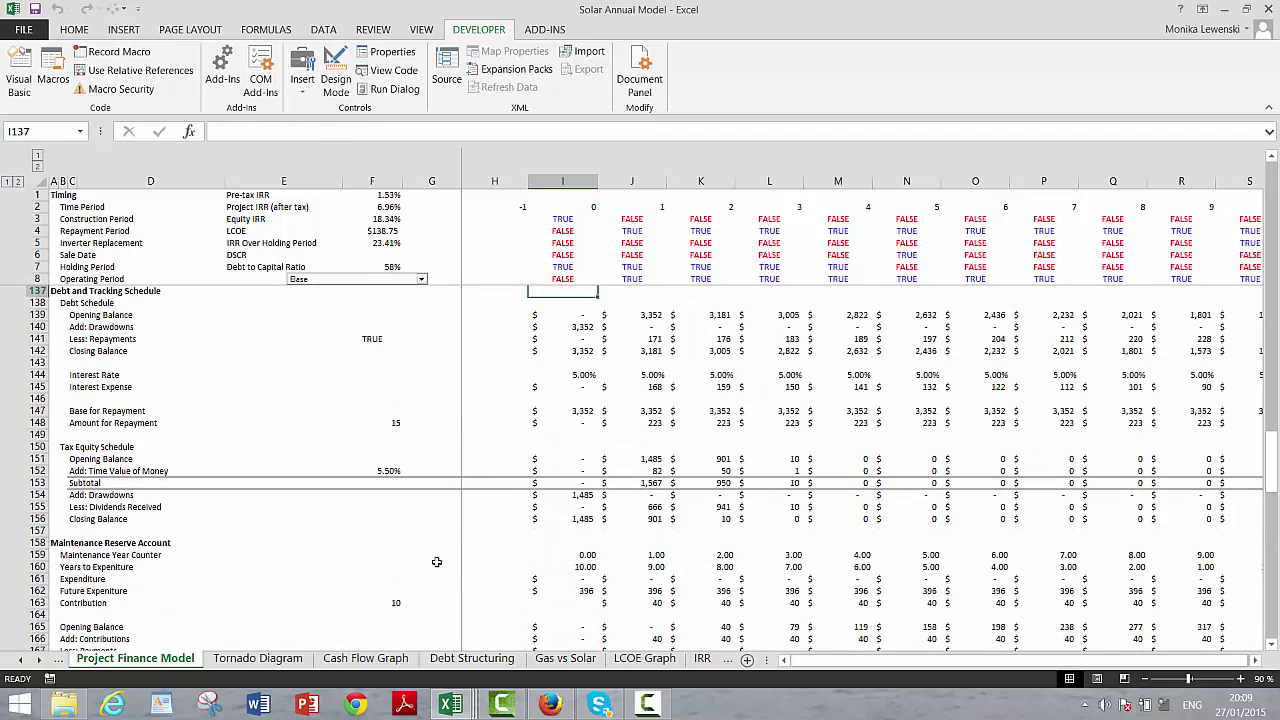
pyautogui.press('Down')
pyautogui.press('Down')
pyautogui.press('Down')
pyautogui.press('Down')
pyautogui.press('Down')
pyautogui.press('Down')
pyautogui.press('Down')
pyautogui.press('Down')
pyautogui.press('Down')
pyautogui.press('Down')
pyautogui.press('Left')
pyautogui.press('Left')
pyautogui.press('Left')
pyautogui.press('Left')
pyautogui.press('Left')
pyautogui.press('Left')
pyautogui.press('Left')
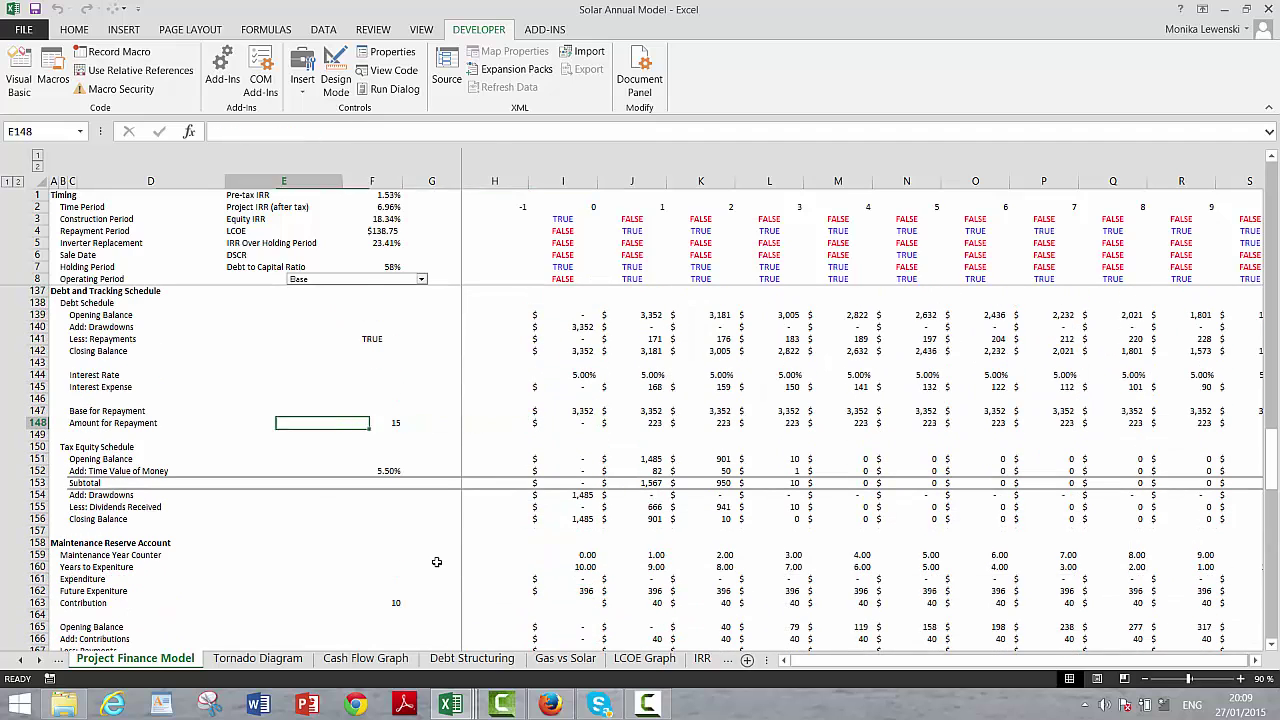
pyautogui.press('Right')
pyautogui.press('Right')
pyautogui.press('Right')
pyautogui.press('Left')
pyautogui.press('Left')
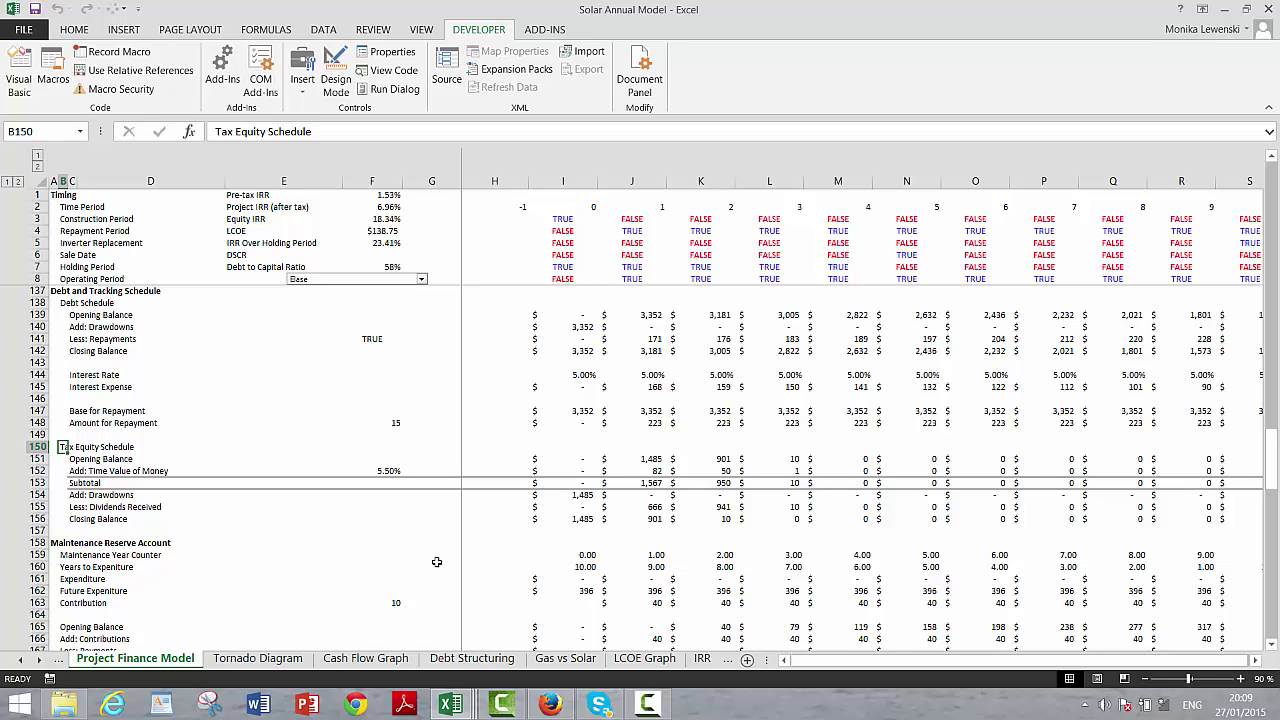
pyautogui.press('Down')
pyautogui.press('Right')
pyautogui.press('Right')
pyautogui.press('Right')
pyautogui.press('Down')
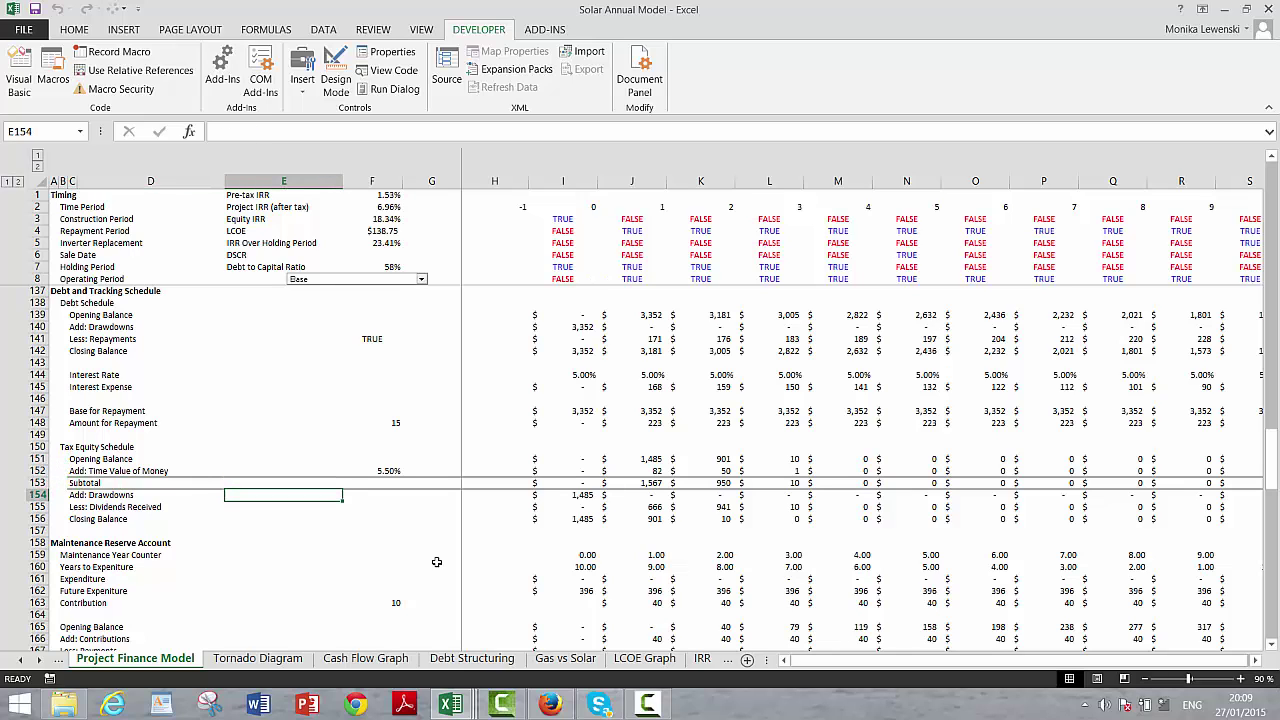
pyautogui.press('Down')
pyautogui.press('Up')
pyautogui.press('Up')
pyautogui.press('Left')
pyautogui.press('Left')
pyautogui.press('Left')
pyautogui.press('Right')
pyautogui.press('Right')
pyautogui.press('Right')
pyautogui.press('Right')
pyautogui.press('Right')
pyautogui.press('Right')
pyautogui.press('Right')
pyautogui.press('Right')
pyautogui.press('Right')
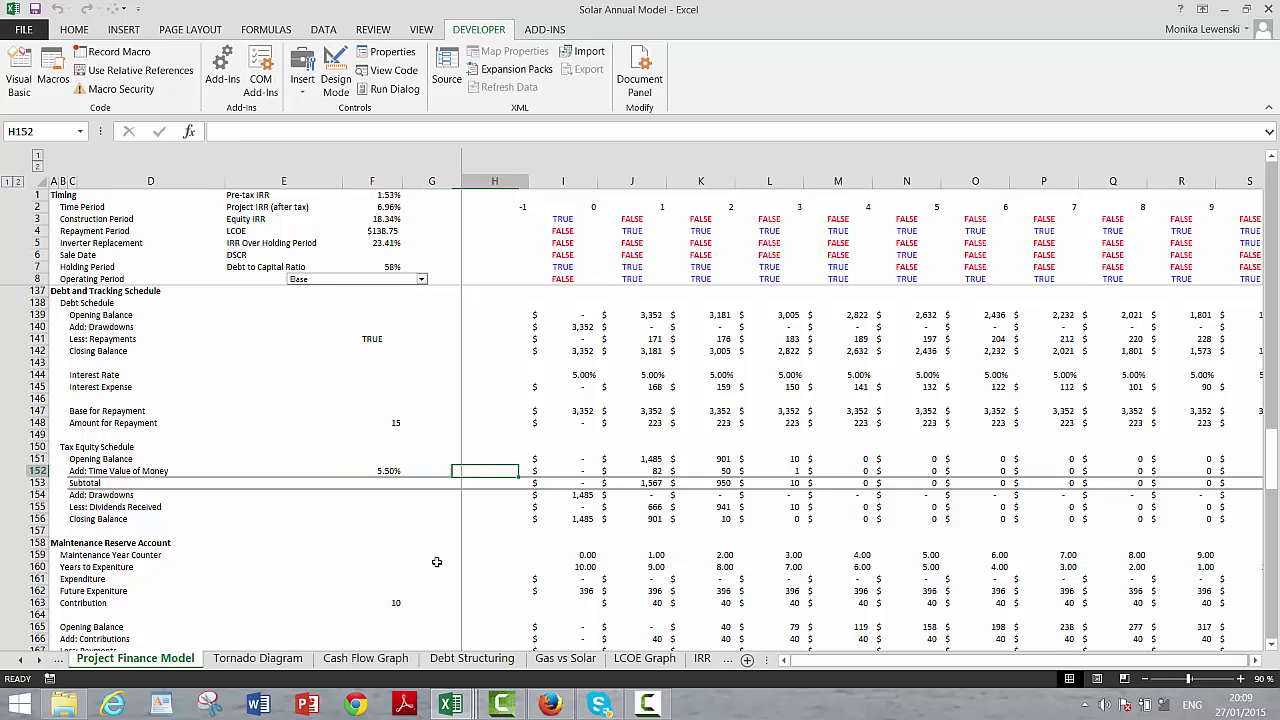
pyautogui.press('Left')
pyautogui.press('Left')
pyautogui.press('Left')
pyautogui.press('Left')
pyautogui.press('Left')
pyautogui.press('Left')
pyautogui.press('Left')
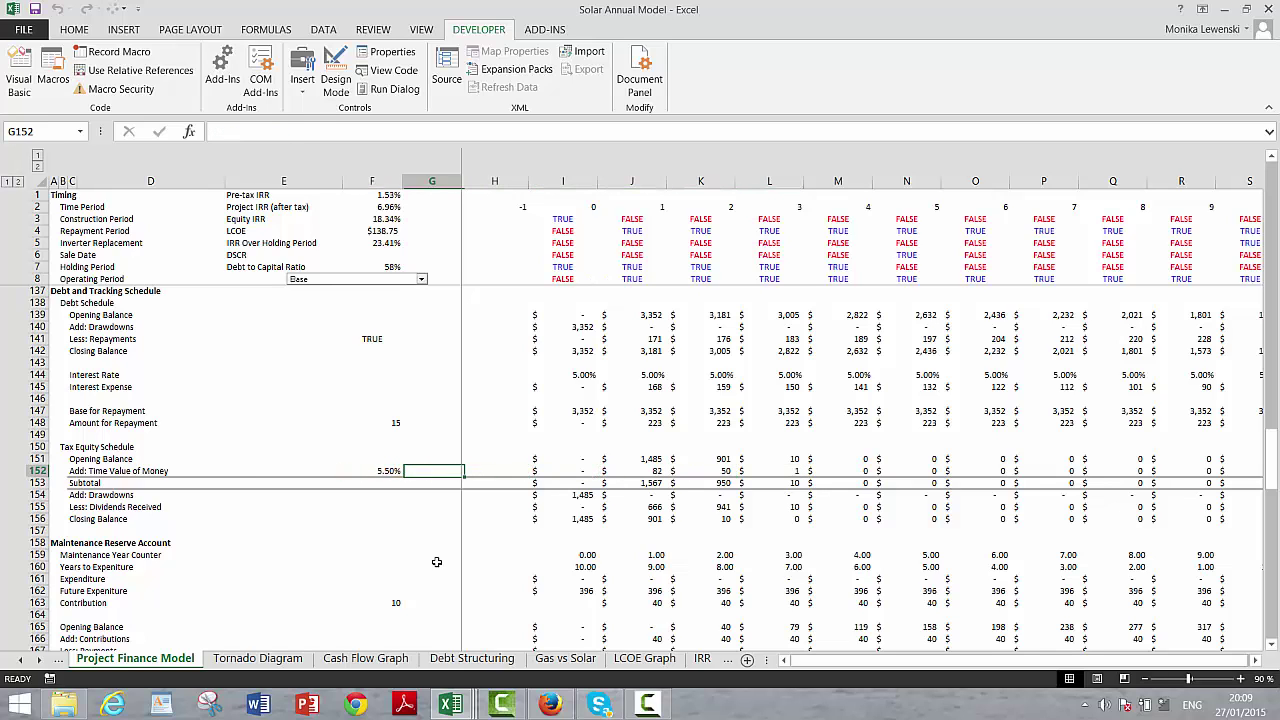
pyautogui.press('Left')
pyautogui.press('Left')
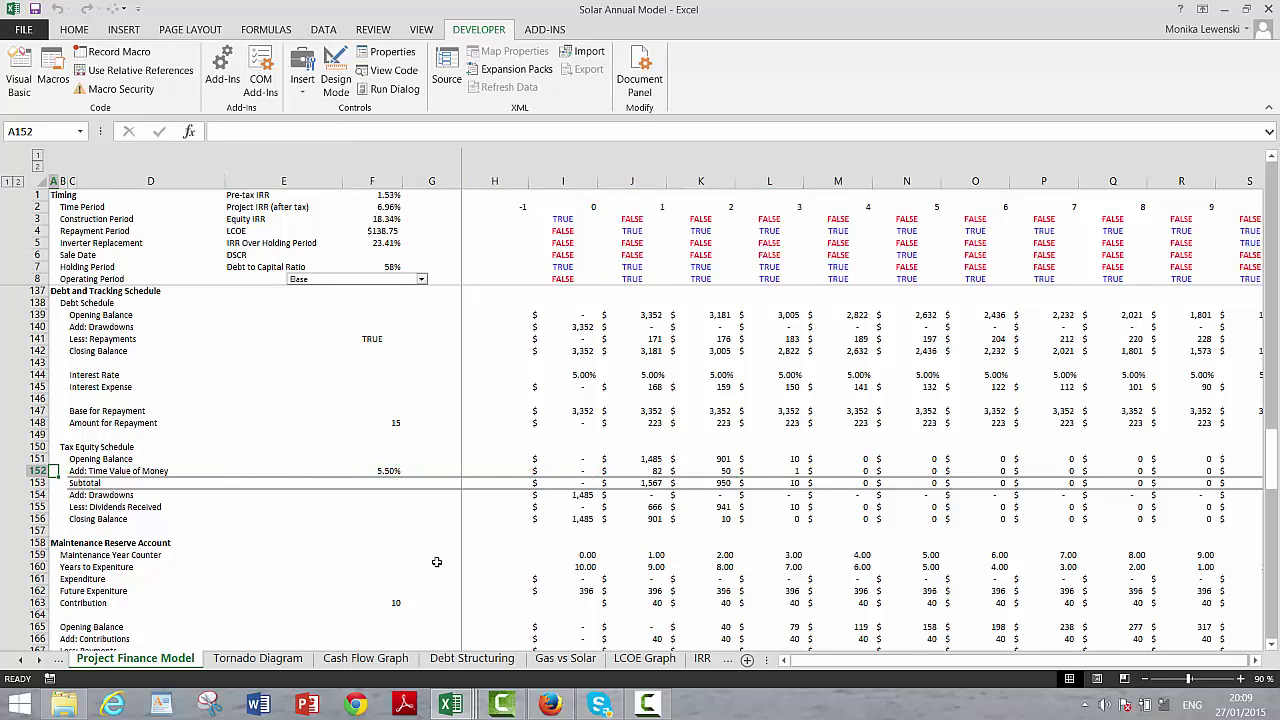
pyautogui.press('Down')
pyautogui.press('Down')
pyautogui.press('Down')
pyautogui.press('Down')
pyautogui.press('Down')
pyautogui.press('Down')
pyautogui.press('Down')
pyautogui.press('Down')
pyautogui.press('Down')
pyautogui.press('Down')
pyautogui.press('Down')
pyautogui.press('Down')
pyautogui.press('Down')
pyautogui.press('Down')
pyautogui.press('Down')
pyautogui.press('Down')
pyautogui.press('Down')
pyautogui.press('Down')
pyautogui.press('Down')
pyautogui.press('Down')
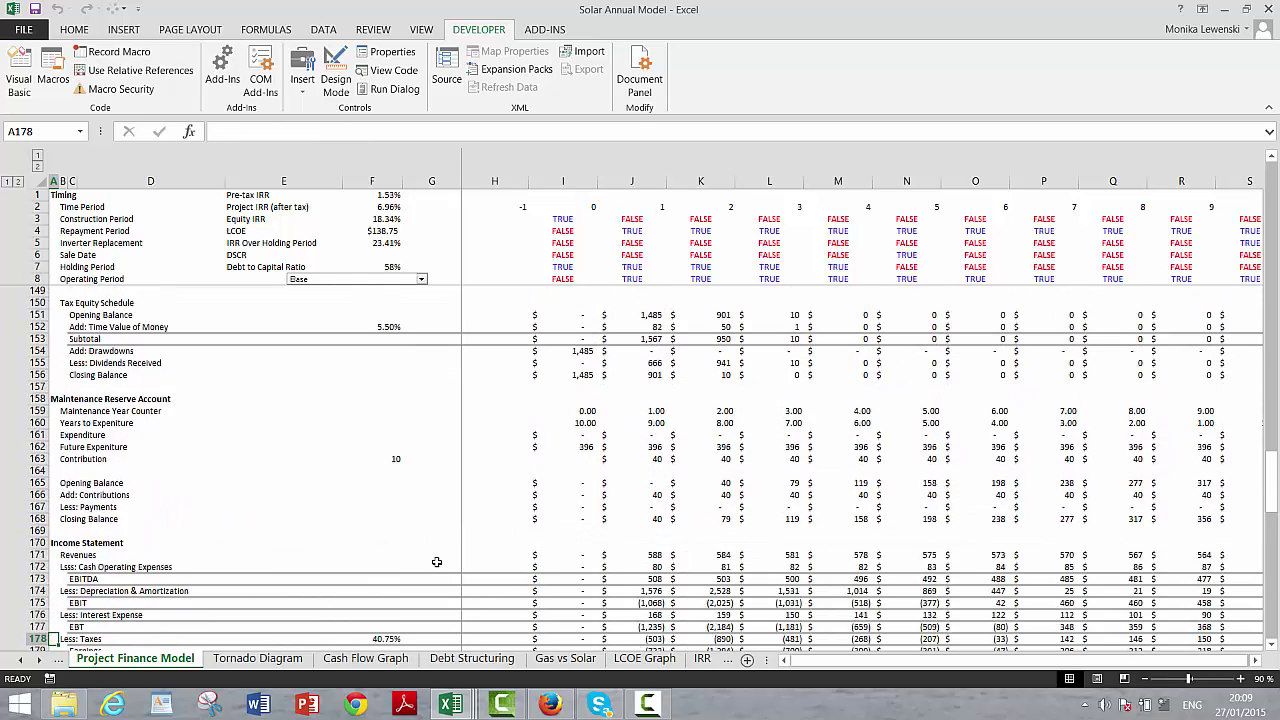
pyautogui.press('Down')
pyautogui.press('Down')
pyautogui.press('Down')
pyautogui.press('Down')
pyautogui.press('Down')
pyautogui.press('Up')
pyautogui.press('Up')
pyautogui.press('Up')
pyautogui.press('Up')
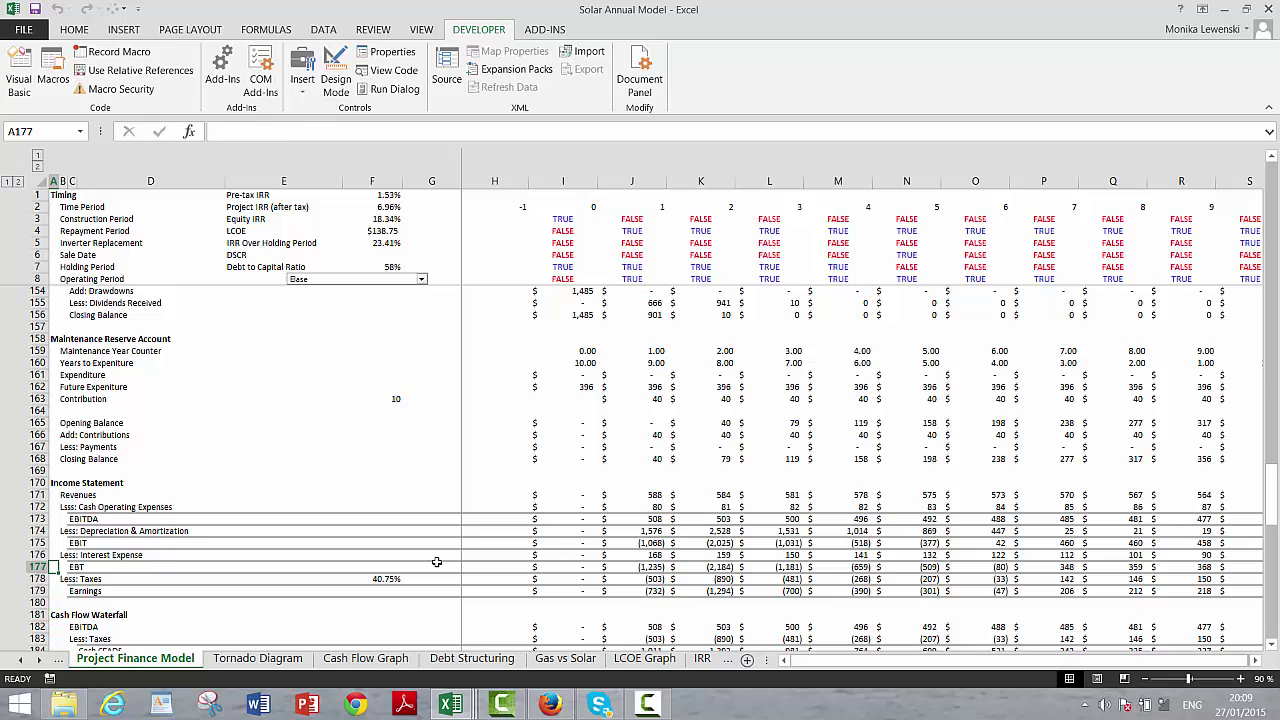
pyautogui.press('Up')
pyautogui.press('Up')
pyautogui.press('Up')
pyautogui.press('Up')
pyautogui.press('Up')
pyautogui.press('Up')
pyautogui.press('Up')
pyautogui.press('Up')
pyautogui.press('Up')
pyautogui.press('Up')
pyautogui.press('Up')
pyautogui.press('Up')
pyautogui.press('Up')
pyautogui.press('Up')
pyautogui.press('Up')
pyautogui.press('Down')
pyautogui.press('Down')
pyautogui.press('Down')
pyautogui.press('Down')
pyautogui.press('Down')
pyautogui.press('Down')
pyautogui.press('Down')
pyautogui.press('Down')
pyautogui.press('Down')
pyautogui.press('Down')
pyautogui.press('Down')
pyautogui.press('Down')
pyautogui.press('Down')
pyautogui.press('Down')
pyautogui.press('Down')
pyautogui.press('Down')
pyautogui.press('Down')
pyautogui.press('Down')
pyautogui.press('Down')
pyautogui.press('Down')
pyautogui.press('Down')
pyautogui.press('Down')
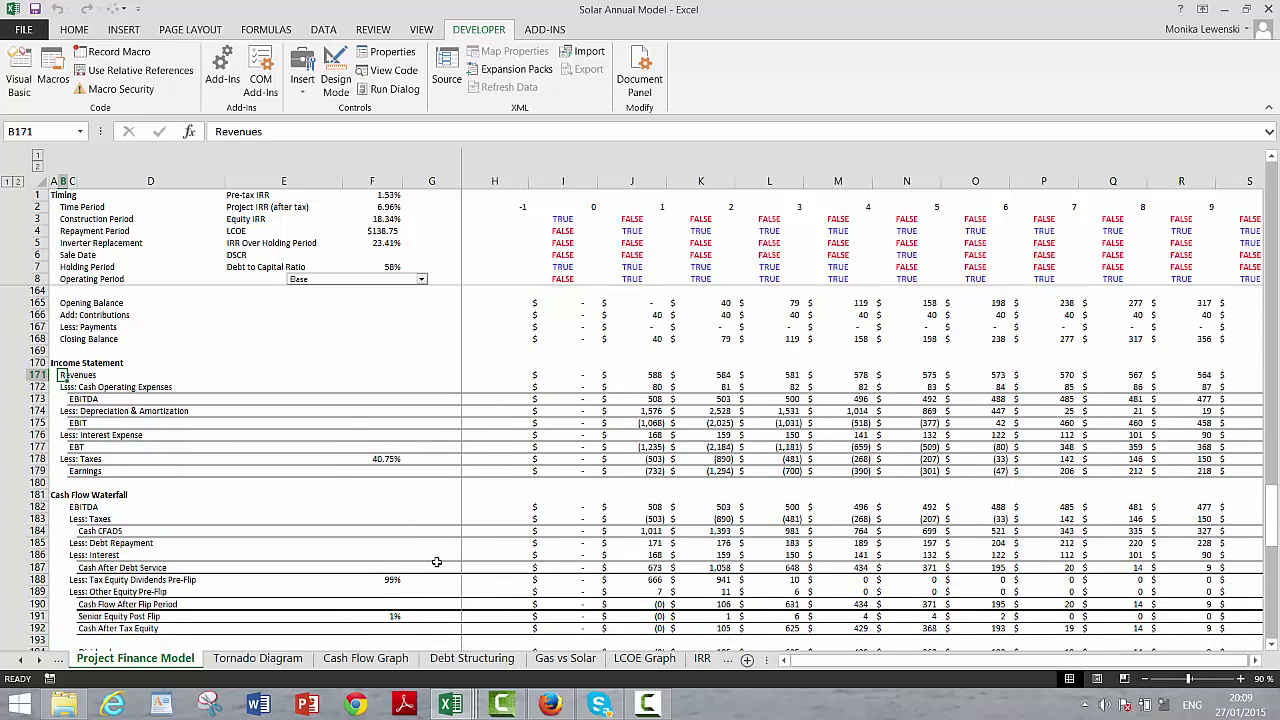
pyautogui.press('Right')
pyautogui.press('Right')
pyautogui.press('Right')
pyautogui.press('Right')
pyautogui.press('Right')
pyautogui.press('Right')
pyautogui.press('Right')
pyautogui.press('Right')
pyautogui.press('Right')
pyautogui.press('Right')
pyautogui.press('Down')
pyautogui.press('Down')
pyautogui.press('Down')
pyautogui.press('Down')
pyautogui.press('Down')
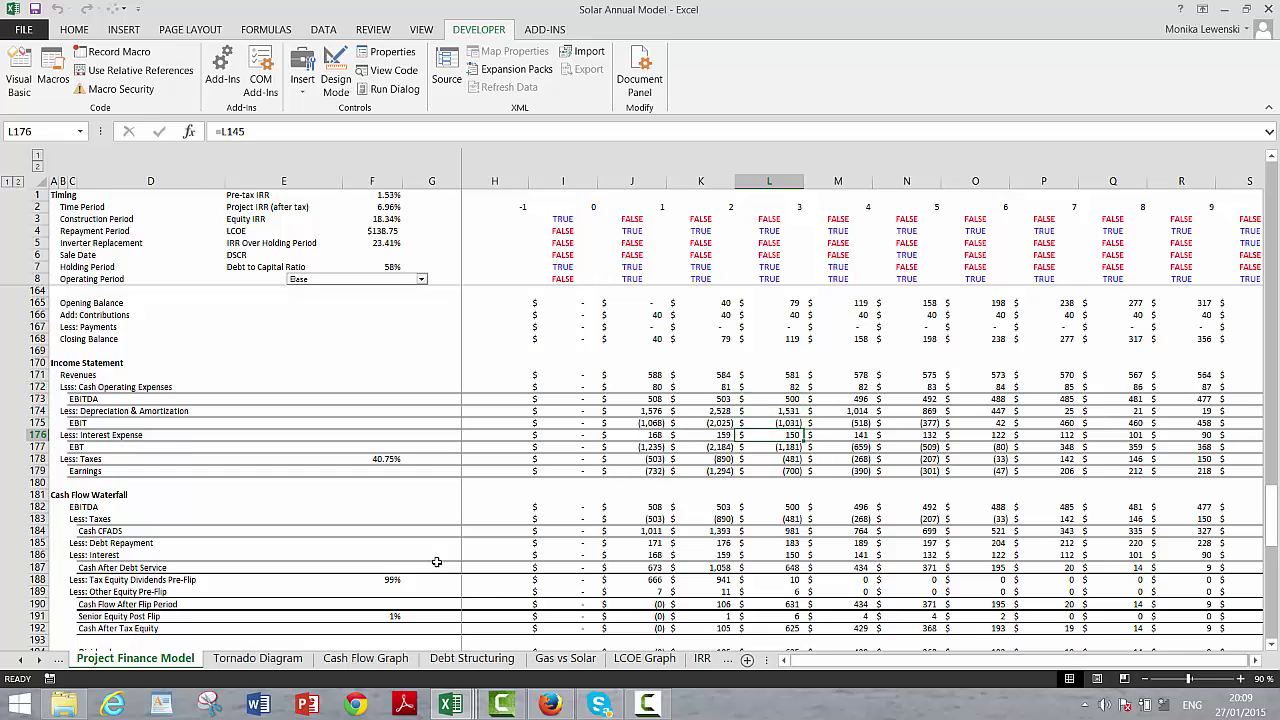
pyautogui.press('Left')
pyautogui.press('Left')
pyautogui.press('Left')
pyautogui.press('Down')
pyautogui.press('Down')
pyautogui.press('Down')
pyautogui.press('Down')
pyautogui.press('Down')
pyautogui.press('Down')
pyautogui.press('Down')
pyautogui.press('Down')
pyautogui.press('Down')
pyautogui.press('Down')
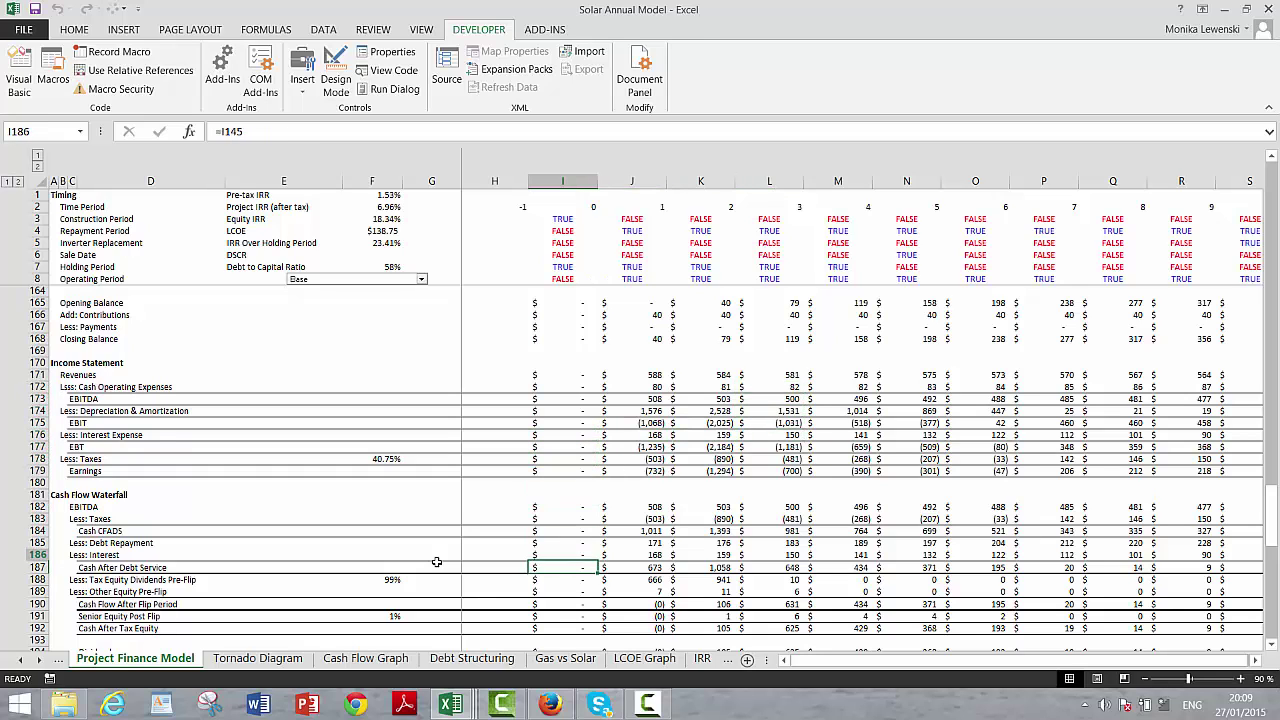
pyautogui.press('Up')
pyautogui.press('Up')
pyautogui.press('Up')
pyautogui.press('Up')
pyautogui.press('Up')
pyautogui.press('Up')
pyautogui.press('Up')
pyautogui.press('Up')
pyautogui.press('Up')
pyautogui.press('Down')
pyautogui.press('Right')
pyautogui.press('Right')
pyautogui.press('Right')
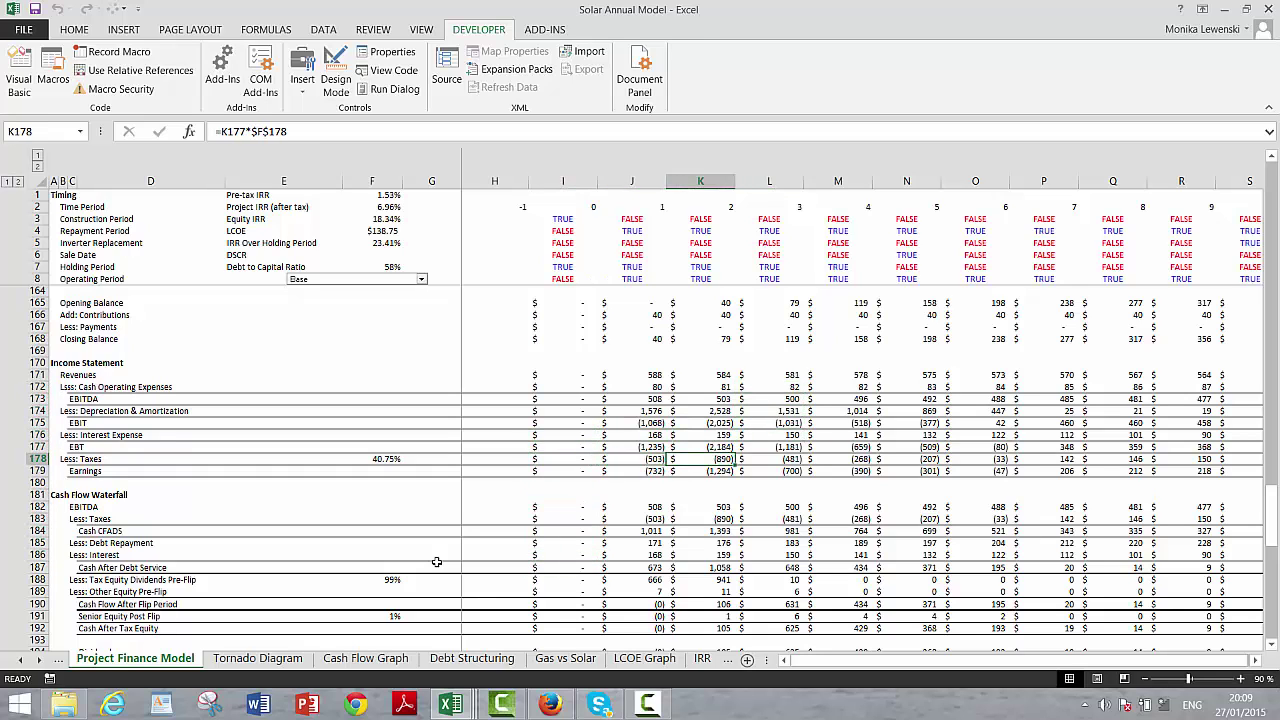
pyautogui.press('Right')
pyautogui.press('Right')
pyautogui.press('Right')
pyautogui.press('Right')
pyautogui.press('Right')
pyautogui.press('Right')
pyautogui.press('Right')
pyautogui.press('Right')
pyautogui.press('Right')
pyautogui.press('Right')
pyautogui.press('Right')
pyautogui.press('Right')
pyautogui.press('Right')
pyautogui.press('Right')
pyautogui.press('Right')
pyautogui.press('Right')
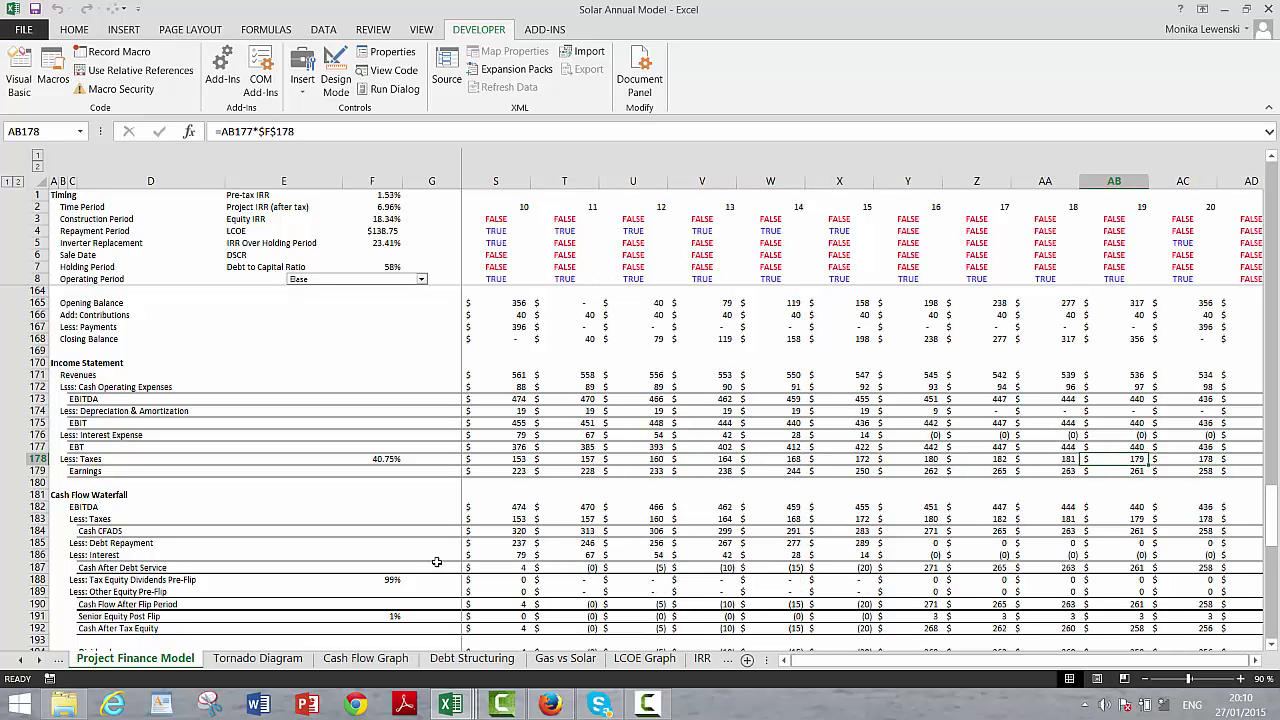
pyautogui.press('Left')
pyautogui.press('Left')
pyautogui.press('Left')
pyautogui.press('Left')
pyautogui.press('Left')
pyautogui.press('Left')
pyautogui.press('Left')
pyautogui.press('Left')
pyautogui.press('Left')
pyautogui.press('Left')
pyautogui.press('Left')
pyautogui.press('Left')
pyautogui.press('Left')
pyautogui.press('Left')
pyautogui.press('Left')
pyautogui.press('Left')
pyautogui.press('Left')
pyautogui.press('Left')
pyautogui.press('Left')
pyautogui.press('Left')
pyautogui.press('Left')
pyautogui.press('Left')
pyautogui.press('Left')
pyautogui.press('Left')
pyautogui.press('Left')
pyautogui.press('Left')
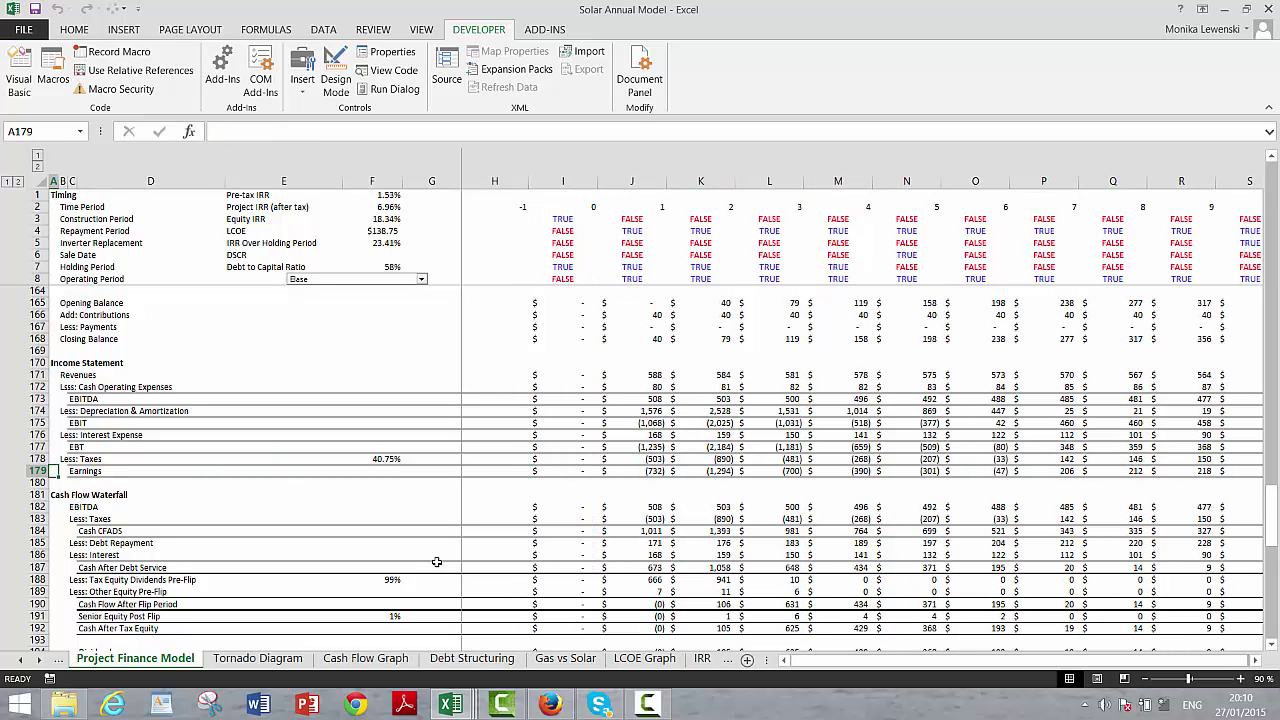
pyautogui.press('Down')
pyautogui.press('Down')
pyautogui.press('Down')
pyautogui.press('Down')
pyautogui.press('Down')
pyautogui.press('Down')
pyautogui.press('Down')
pyautogui.press('Down')
pyautogui.press('Down')
pyautogui.press('Down')
pyautogui.press('Down')
pyautogui.press('Down')
pyautogui.press('Down')
pyautogui.press('Down')
pyautogui.press('Down')
pyautogui.press('Down')
pyautogui.press('Down')
pyautogui.press('Down')
pyautogui.press('Down')
pyautogui.press('Down')
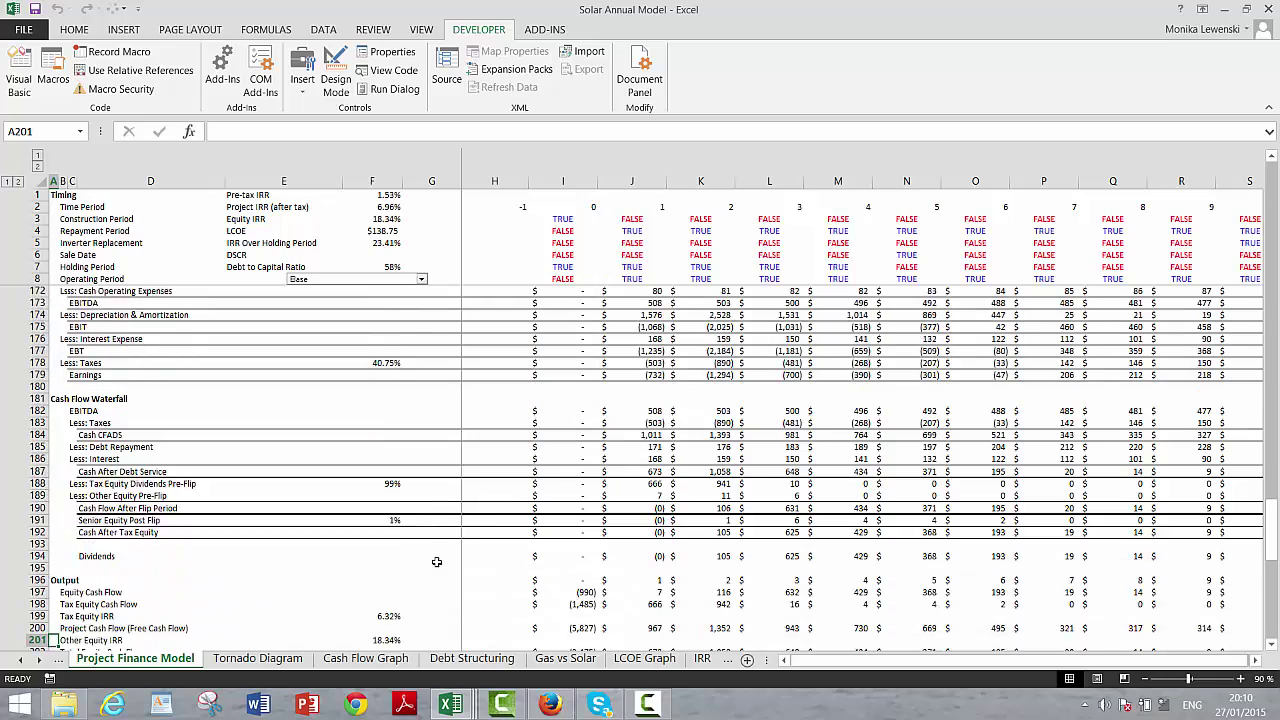
pyautogui.press('Down')
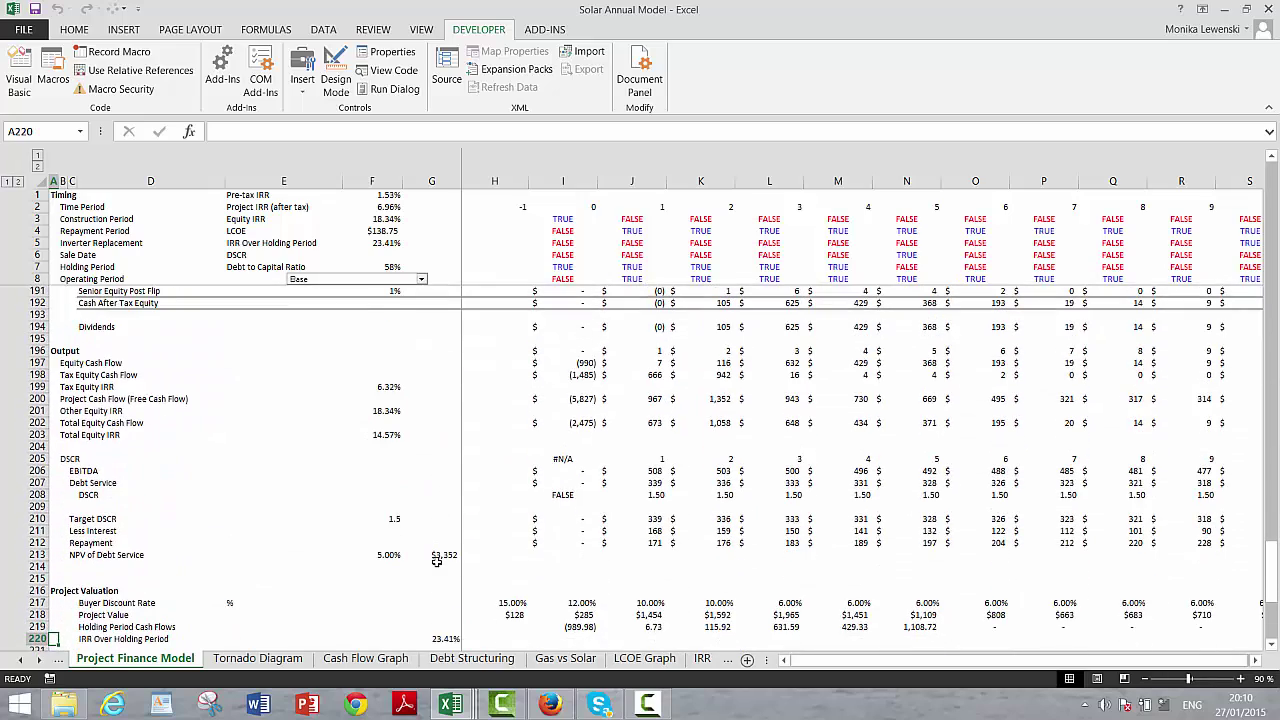
pyautogui.scroll(-3, 437, 562)
pyautogui.press('Up')
pyautogui.press('Up')
pyautogui.press('Up')
pyautogui.press('Up')
pyautogui.press('Up')
pyautogui.press('Up')
pyautogui.press('Up')
pyautogui.press('Up')
pyautogui.press('Up')
pyautogui.press('Up')
pyautogui.press('Up')
pyautogui.press('Up')
pyautogui.press('Up')
pyautogui.press('Up')
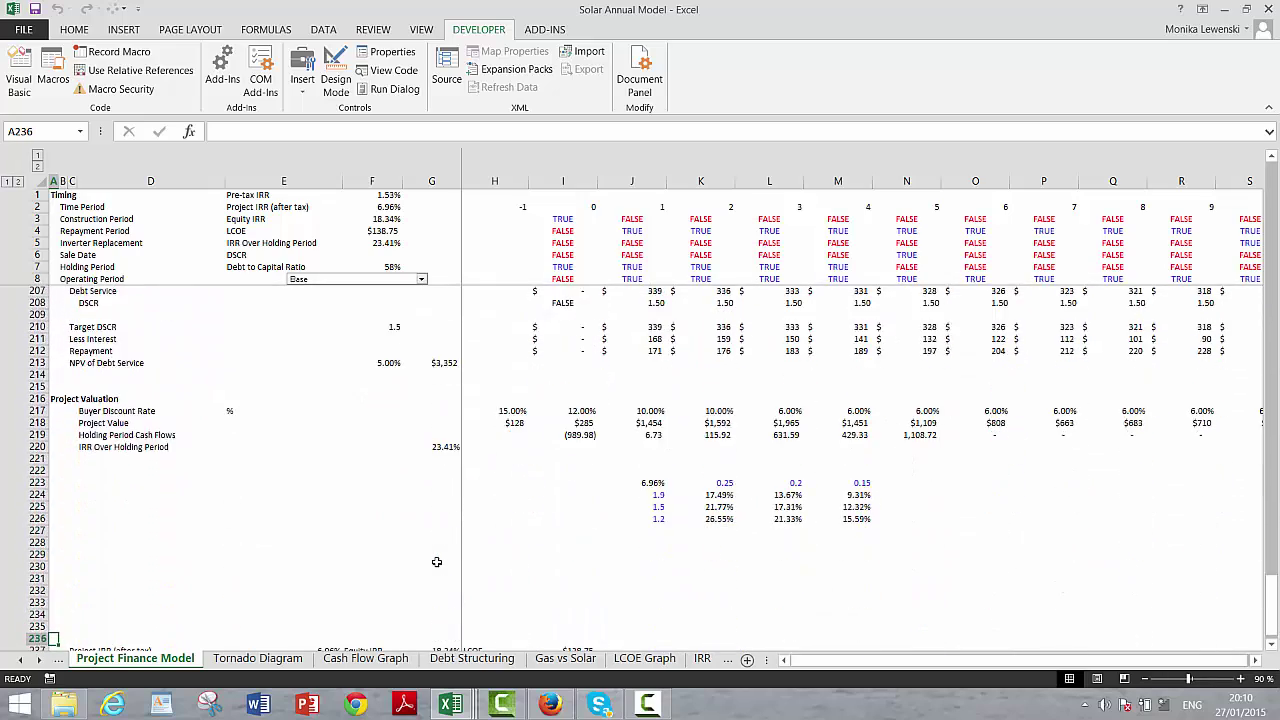
pyautogui.press('pageup')
pyautogui.press('pageup')
pyautogui.press('pageup')
pyautogui.press('pageup')
pyautogui.press('pageup')
pyautogui.press('pageup')
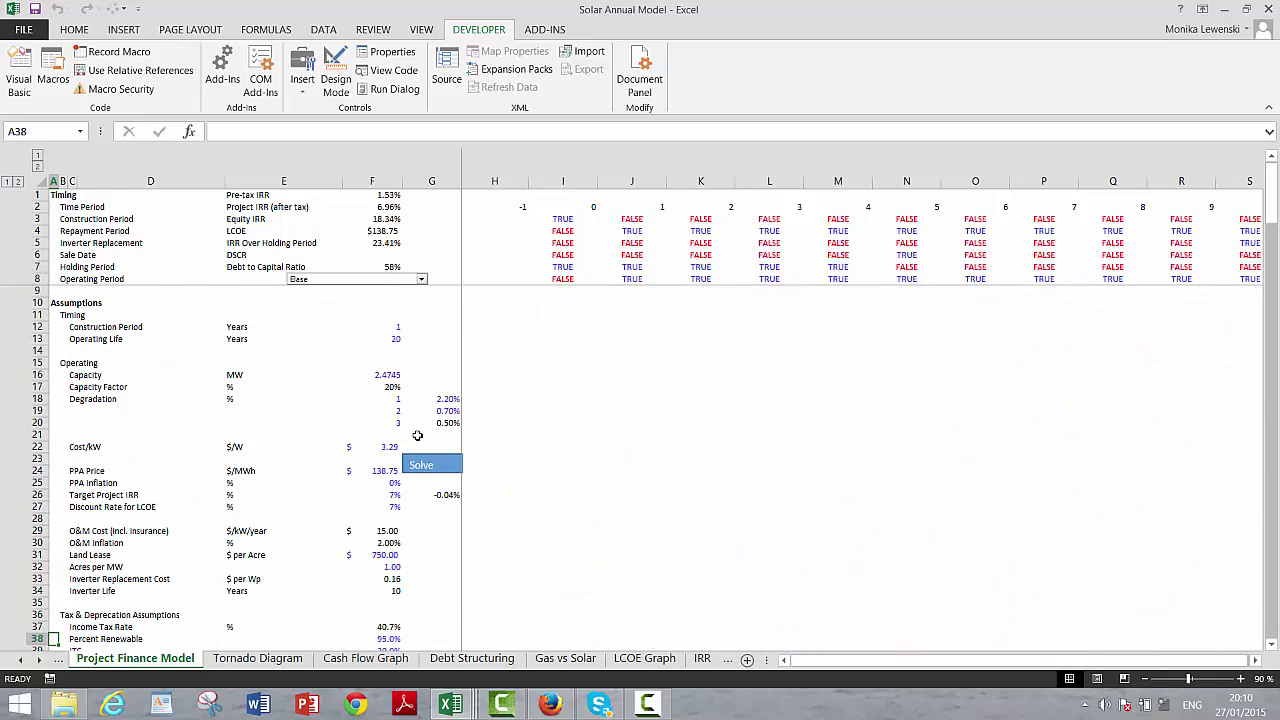
# Rerun the Solve macro, then show the Contents sheet with the updated Last Save Date
pyautogui.click(427, 467)
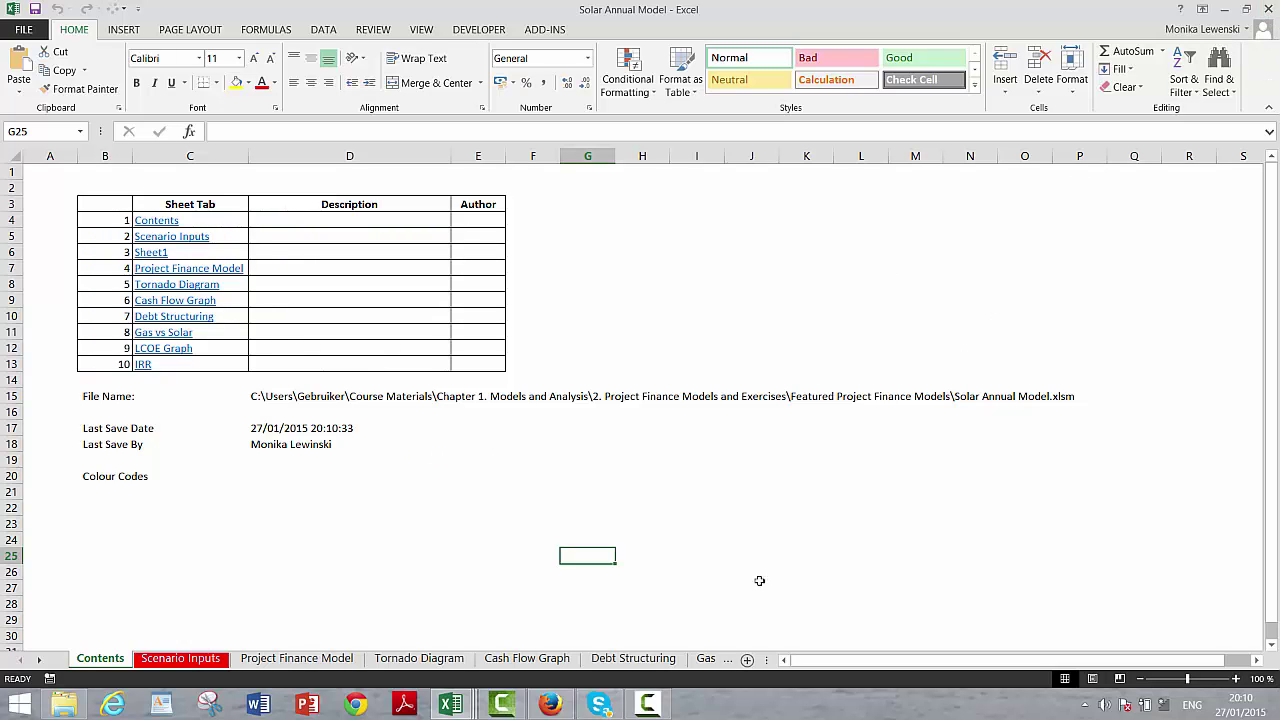
pyautogui.click(638, 705)
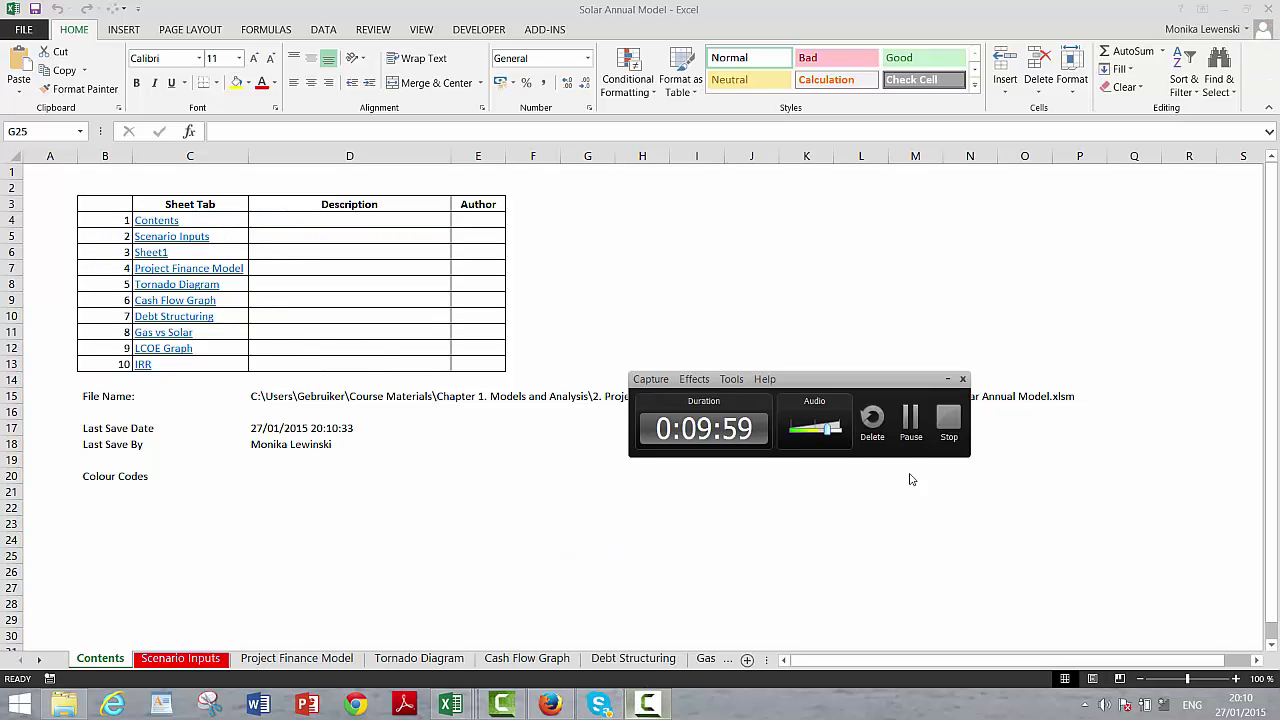